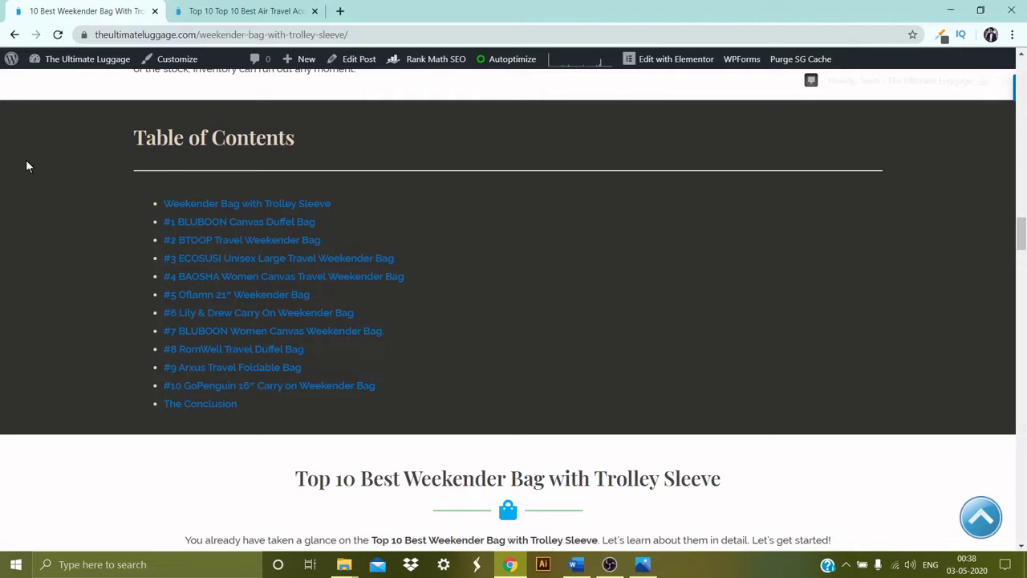
Step: Review the weekender bag post's Table of Contents heading, then switch to the Best Air Travel Accessories tab
{"action": "left_click_drag", "start_coordinate": [133, 137], "coordinate": [296, 133]}
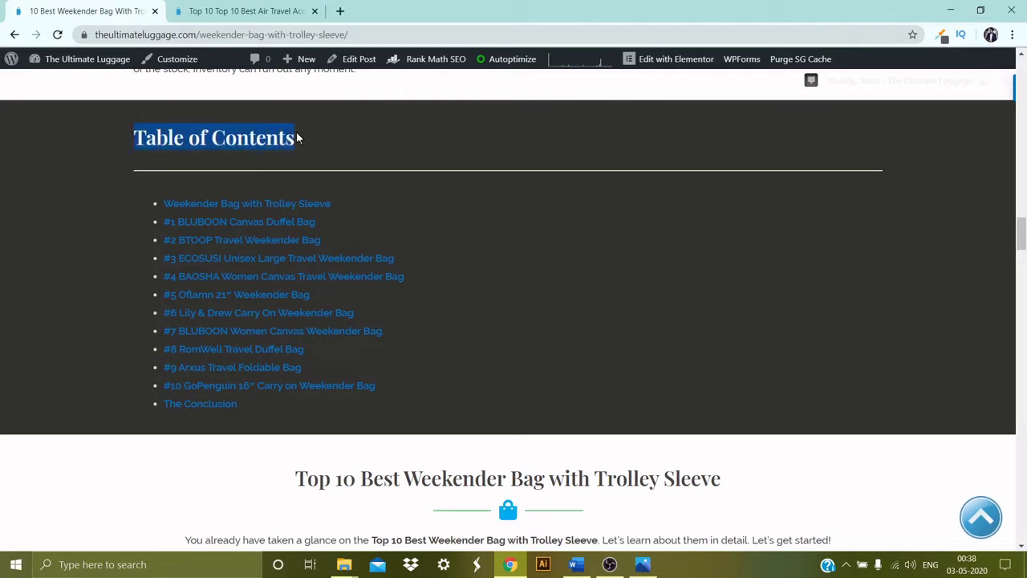
{"action": "left_click", "coordinate": [116, 169]}
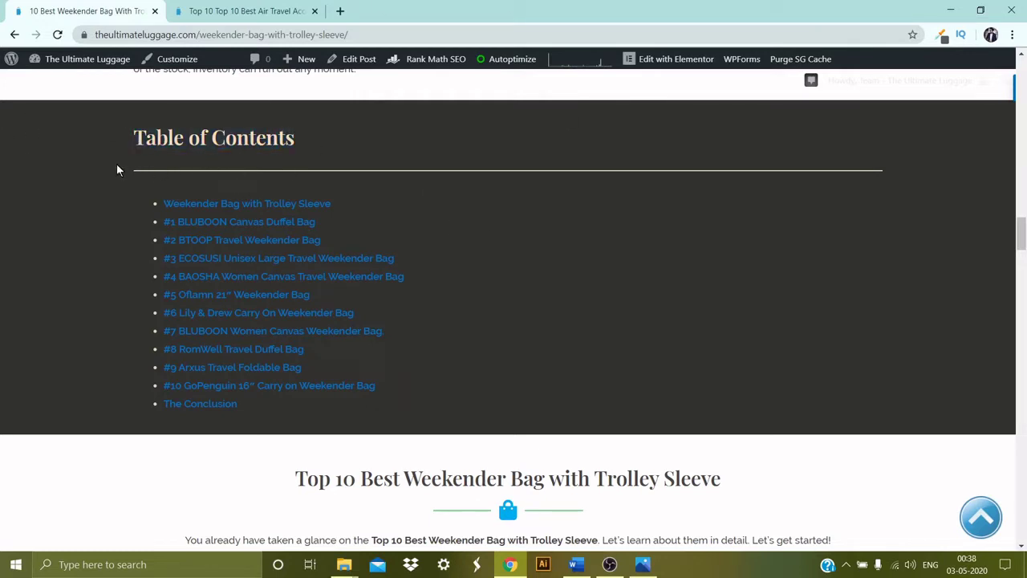
{"action": "left_click", "coordinate": [254, 10]}
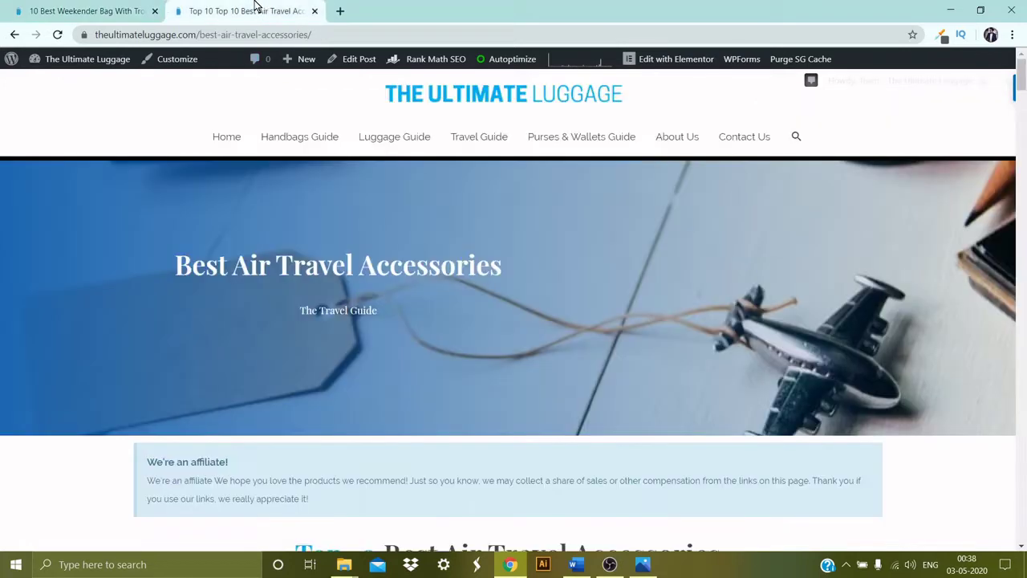
Step: Open Best Air Travel Accessories in Elementor and scroll past the product comparison table
{"action": "left_click", "coordinate": [653, 63]}
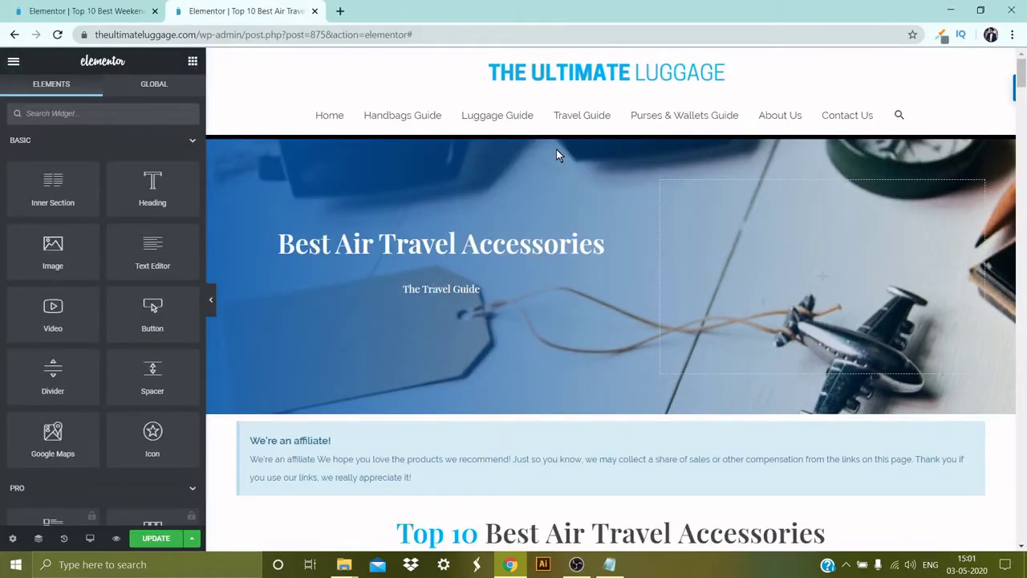
{"action": "scroll", "coordinate": [557, 150], "scroll_direction": "down", "scroll_amount": 4}
{"action": "scroll", "coordinate": [559, 155], "scroll_direction": "down", "scroll_amount": 10}
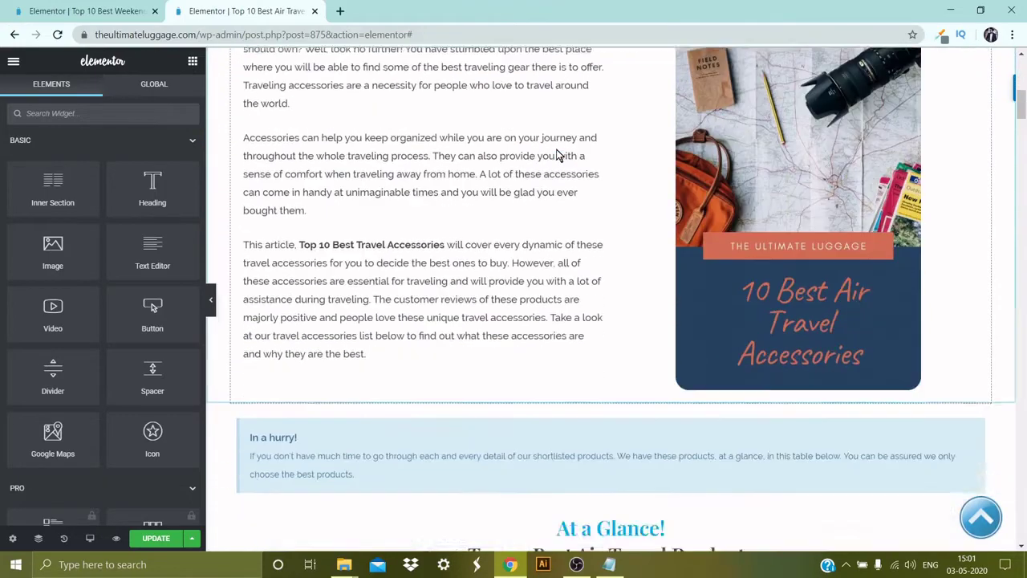
{"action": "scroll", "coordinate": [559, 155], "scroll_direction": "down", "scroll_amount": 3}
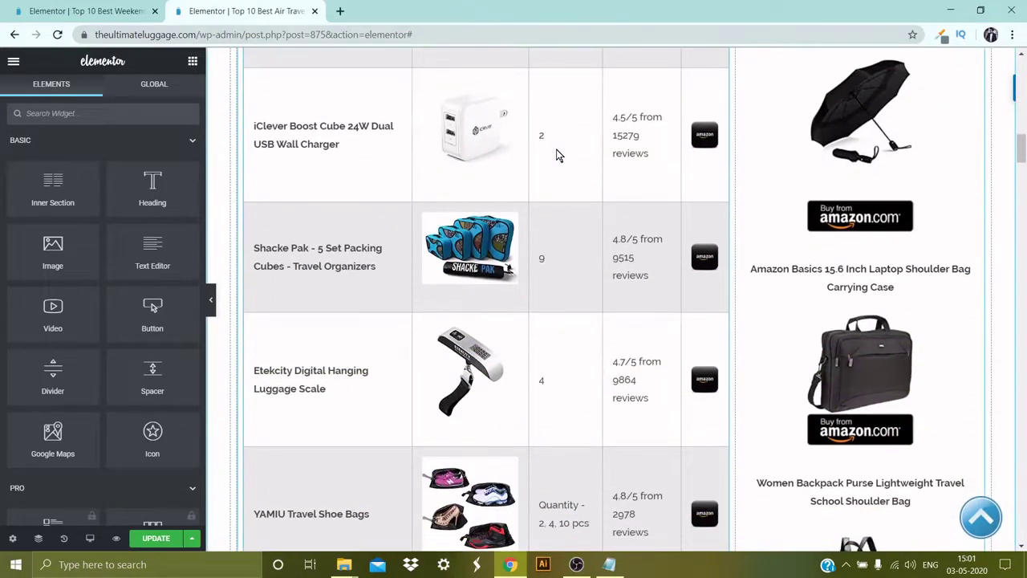
{"action": "scroll", "coordinate": [560, 155], "scroll_direction": "down", "scroll_amount": 11}
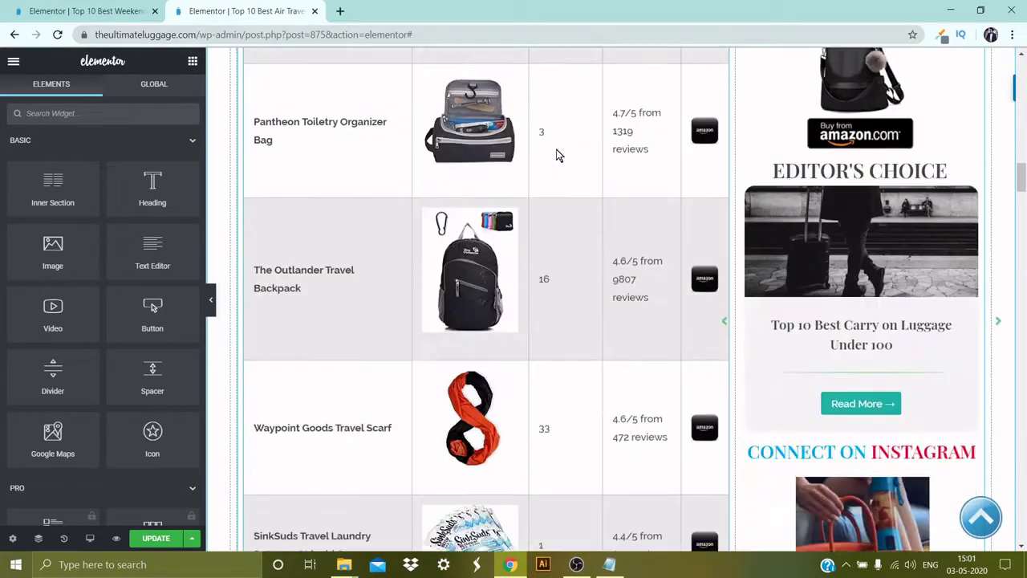
{"action": "scroll", "coordinate": [559, 154], "scroll_direction": "down", "scroll_amount": 3}
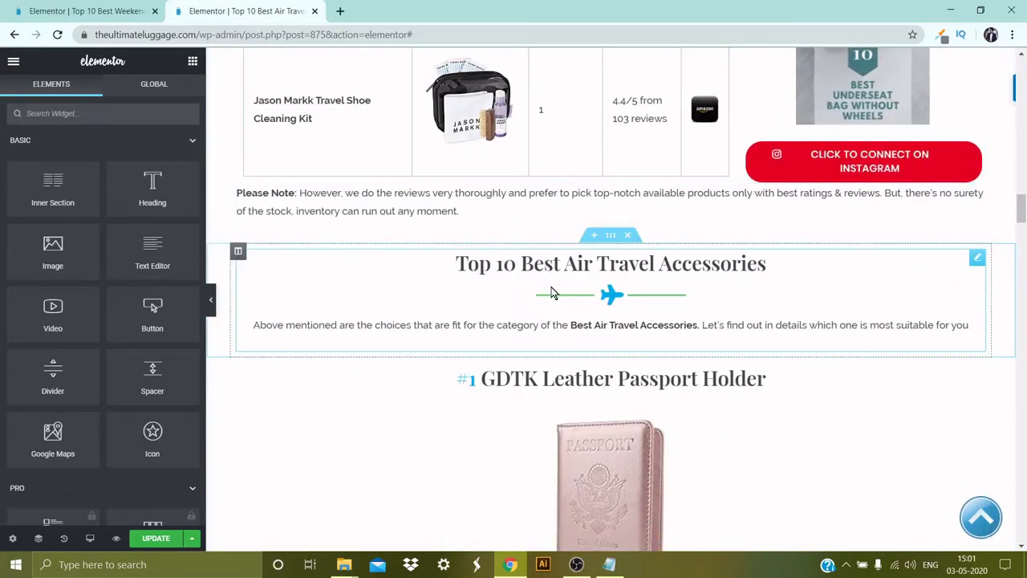
Step: Insert a single-column section between the table note and the Top 10 heading
{"action": "left_click", "coordinate": [594, 238]}
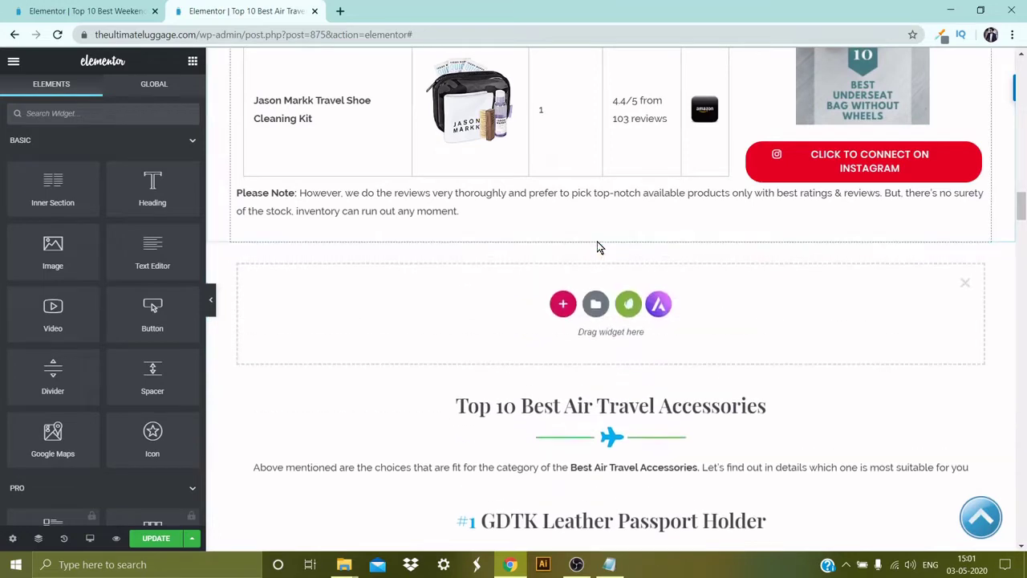
{"action": "left_click", "coordinate": [569, 308]}
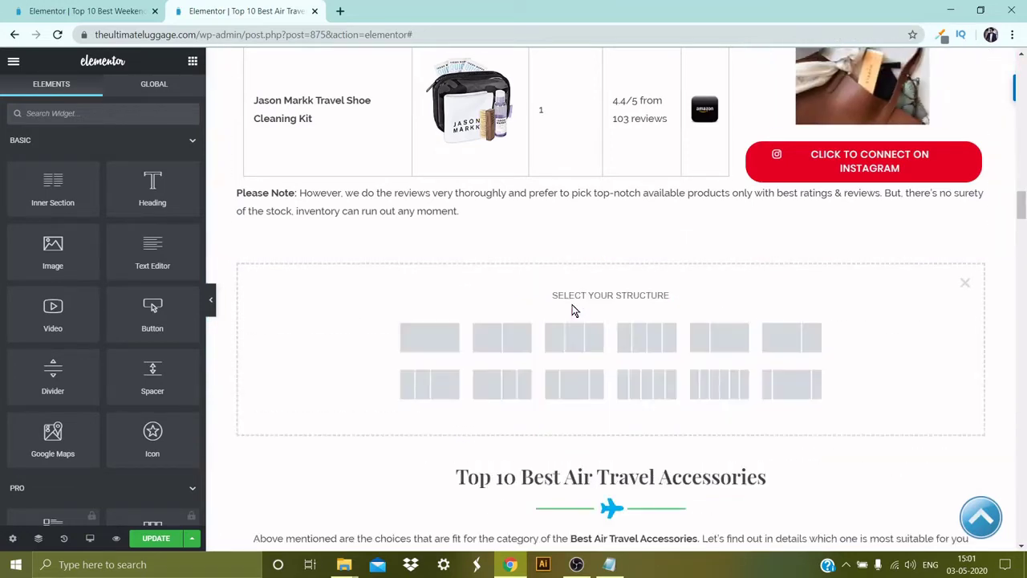
{"action": "left_click", "coordinate": [455, 344]}
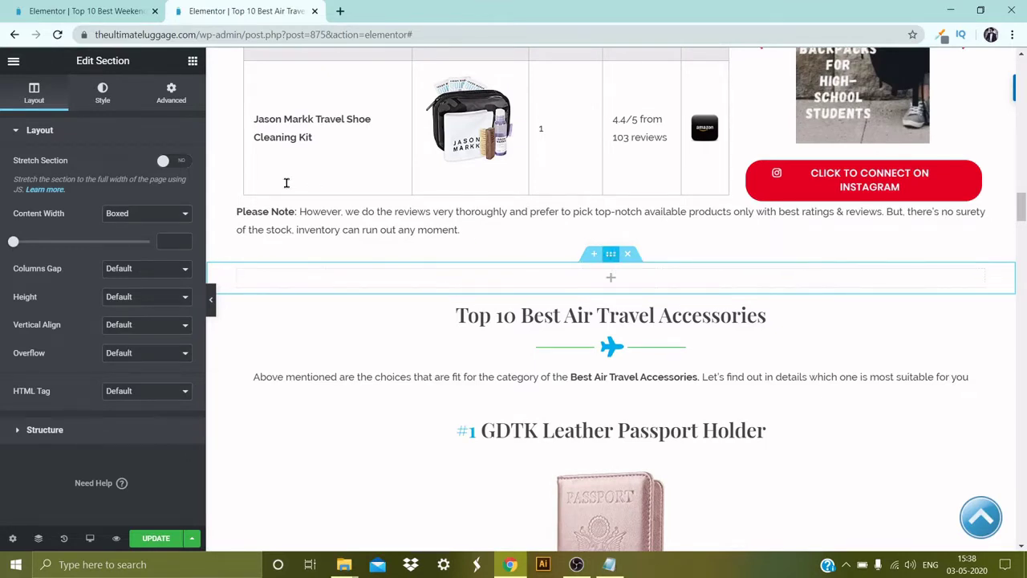
Step: Give the section a Classic background colour of #333230, copied from the notes
{"action": "left_click", "coordinate": [102, 93]}
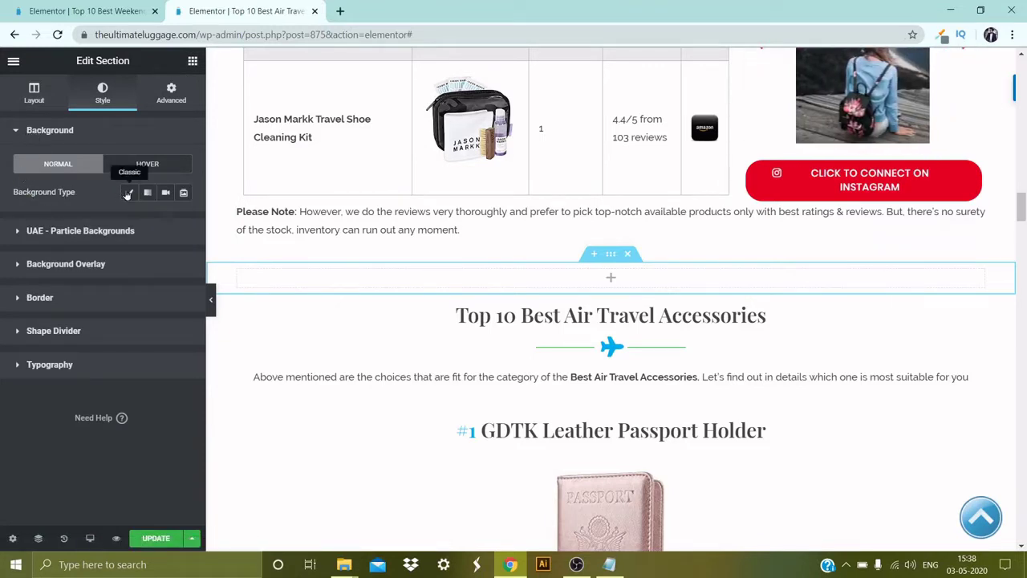
{"action": "left_click", "coordinate": [128, 194]}
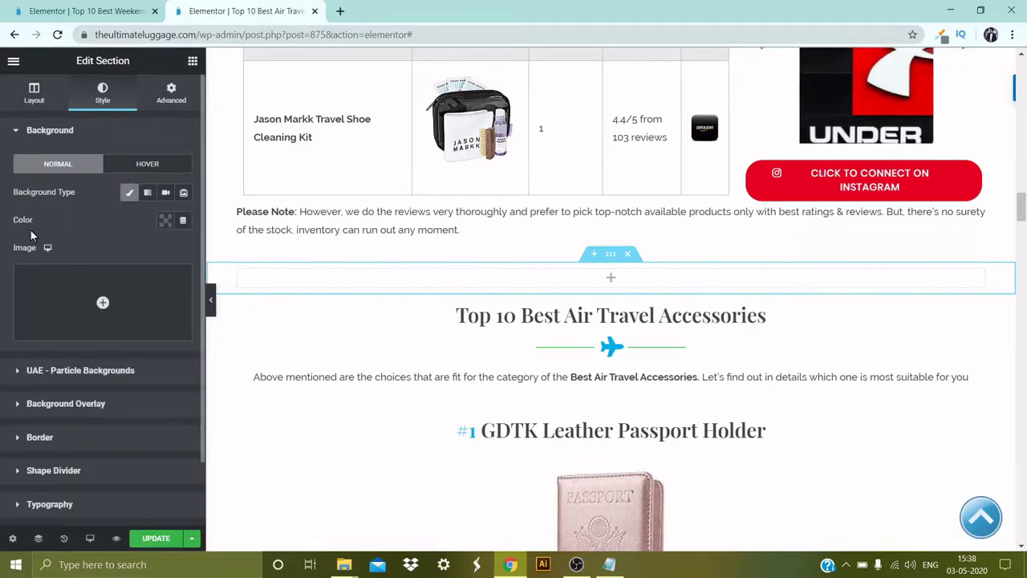
{"action": "left_click", "coordinate": [163, 221]}
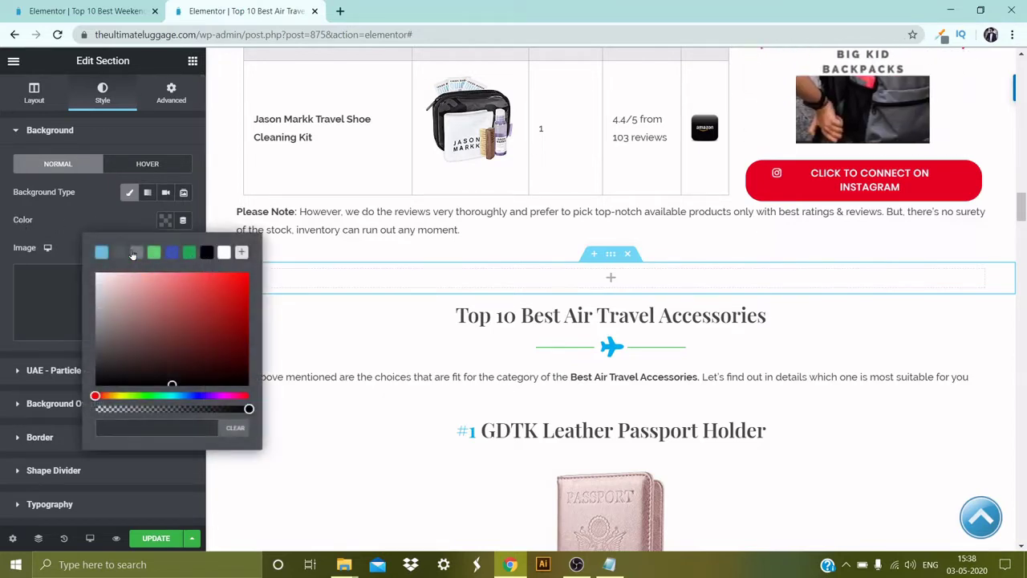
{"action": "left_click_drag", "start_coordinate": [186, 333], "coordinate": [230, 291]}
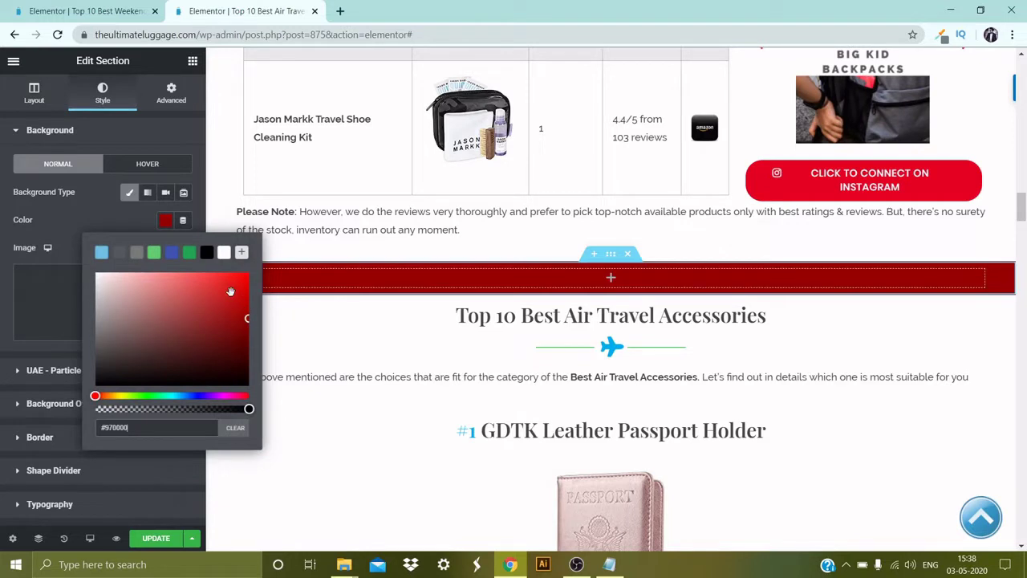
{"action": "left_click", "coordinate": [609, 564]}
{"action": "right_click", "coordinate": [529, 144]}
{"action": "left_click", "coordinate": [552, 177]}
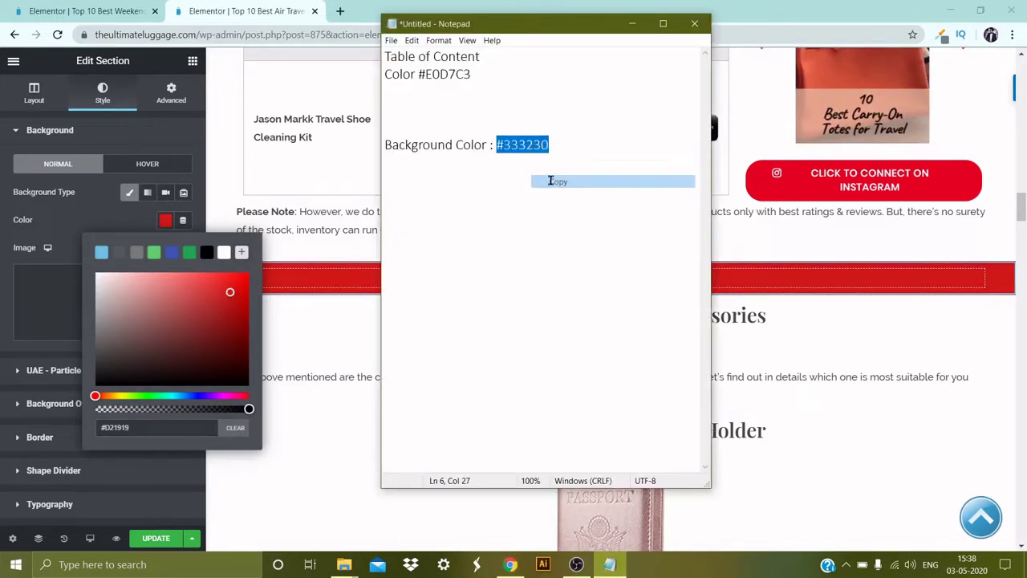
{"action": "left_click", "coordinate": [138, 427]}
{"action": "key", "text": "ctrl+a"}
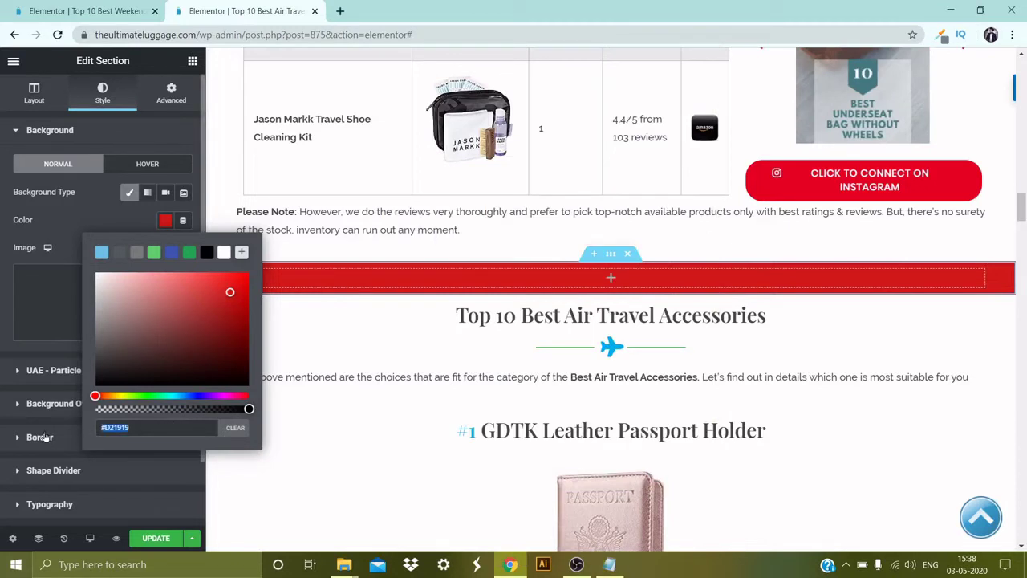
{"action": "key", "text": "ctrl+v"}
{"action": "key", "text": "Escape"}
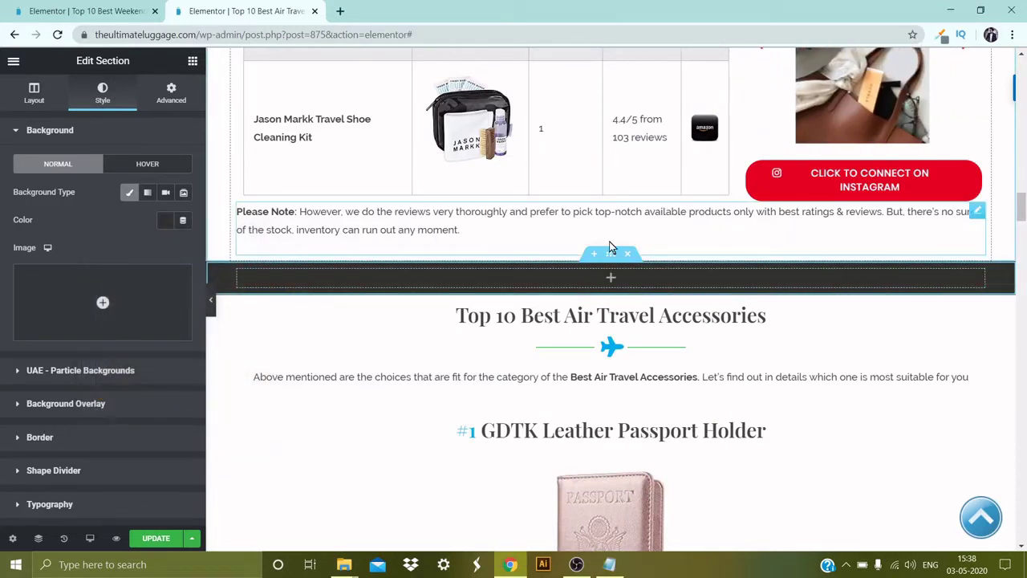
Step: Double-check the colour value in the notes and return to the Elementor widget list
{"action": "left_click", "coordinate": [619, 567]}
{"action": "left_click", "coordinate": [530, 185]}
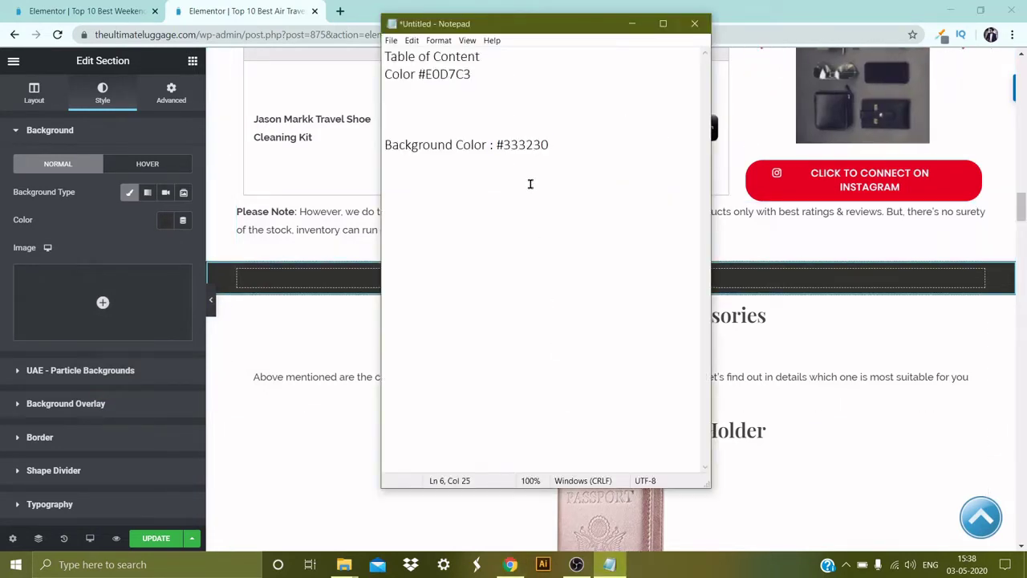
{"action": "left_click", "coordinate": [566, 146]}
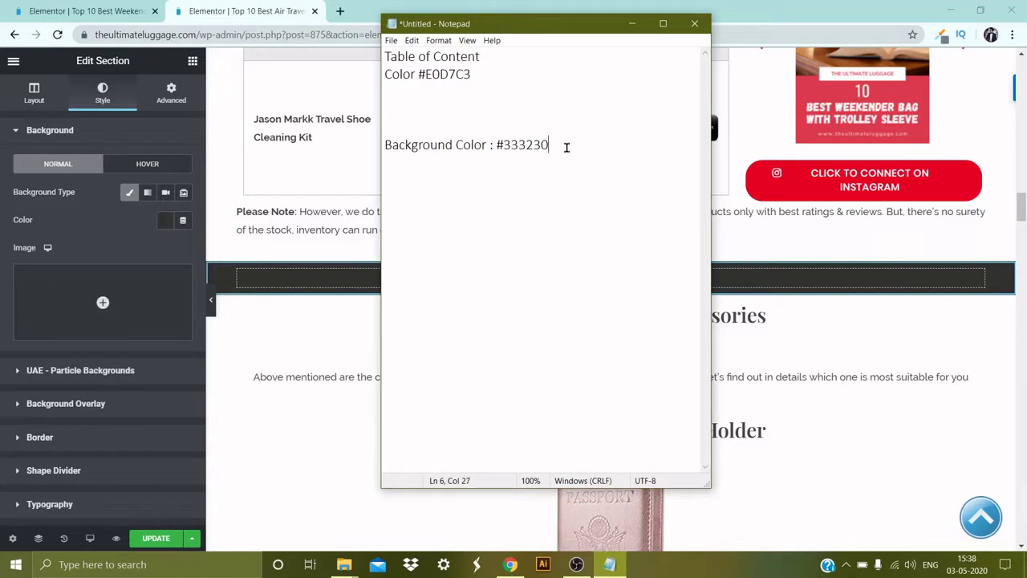
{"action": "left_click", "coordinate": [213, 150]}
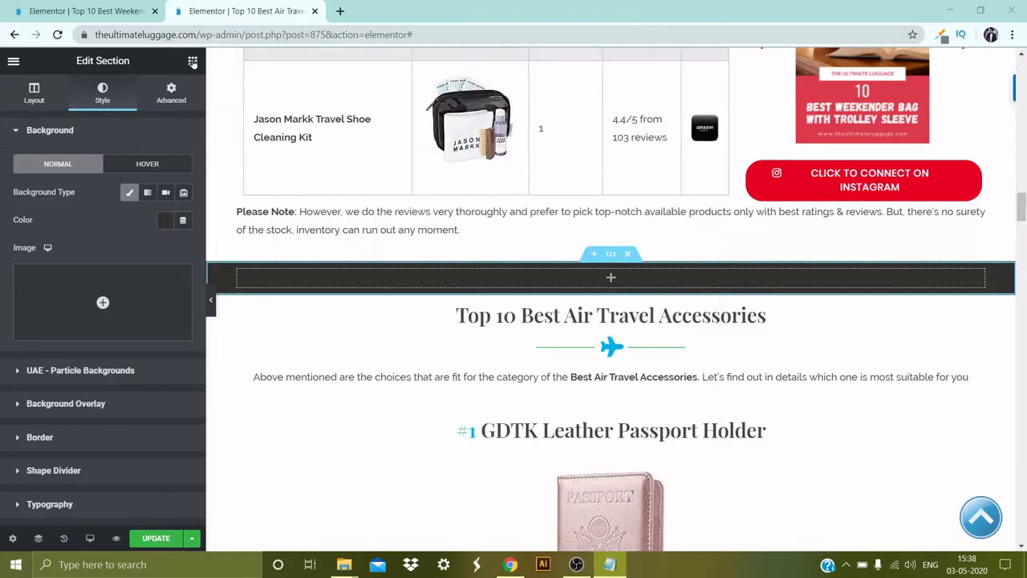
{"action": "left_click", "coordinate": [193, 62]}
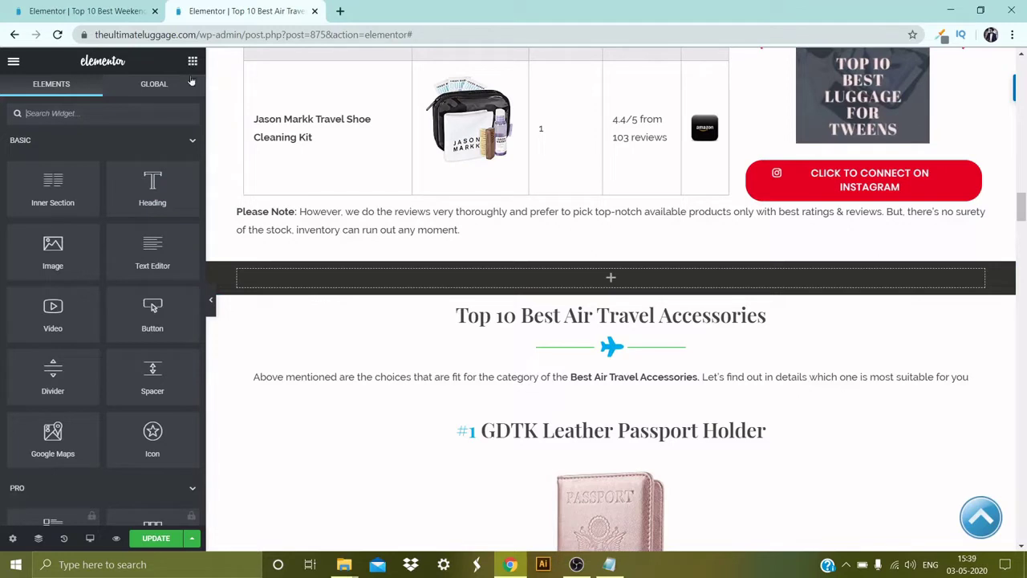
Step: Add a Heading widget to the dark section titled 'Table of Content'
{"action": "left_click_drag", "start_coordinate": [156, 189], "coordinate": [320, 280]}
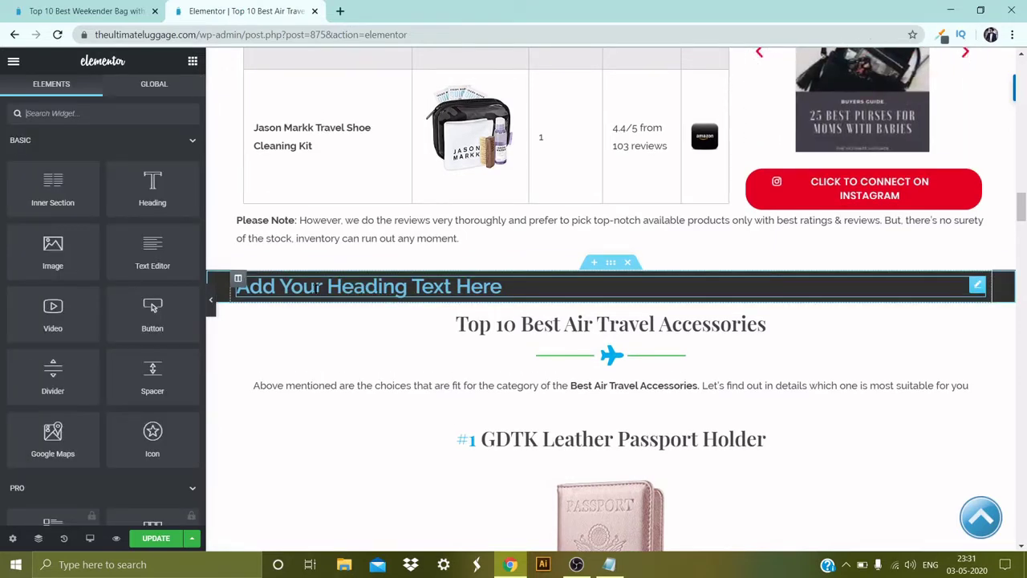
{"action": "left_click", "coordinate": [318, 286]}
{"action": "left_click_drag", "start_coordinate": [134, 177], "coordinate": [3, 171]}
{"action": "key", "text": "ctrl+v"}
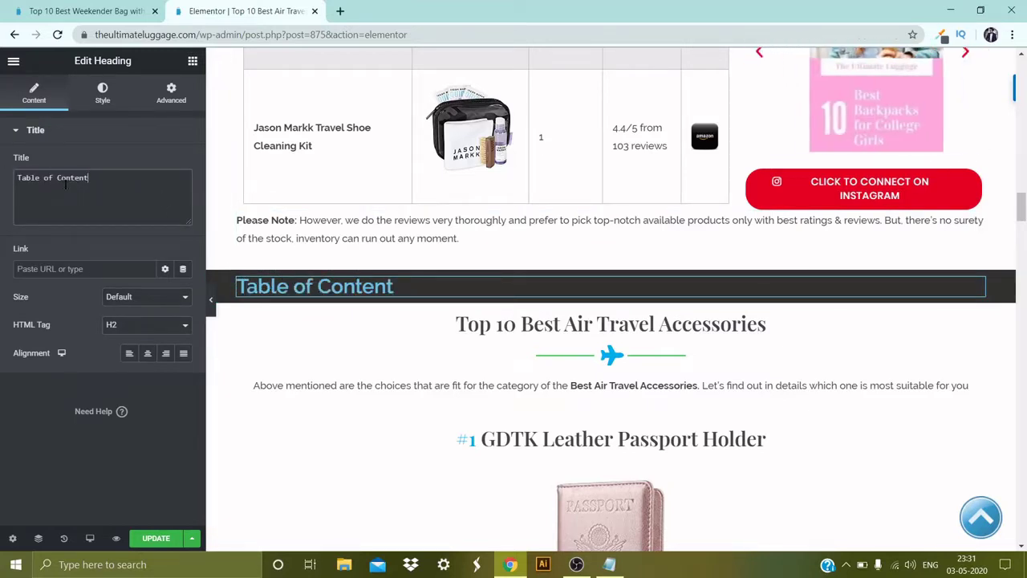
Step: Set the heading's text colour to beige #E0D7C3
{"action": "left_click", "coordinate": [109, 98]}
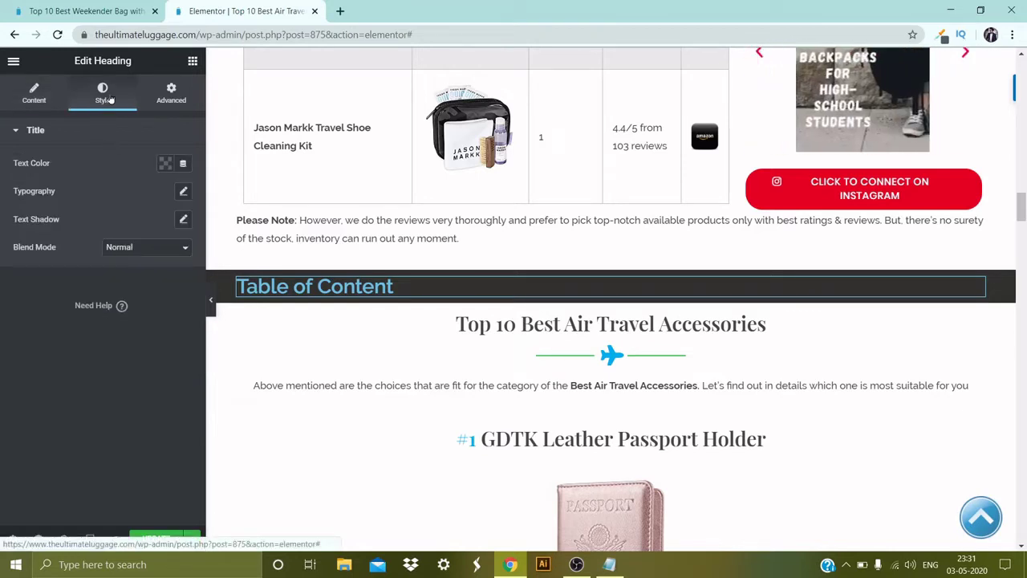
{"action": "left_click", "coordinate": [162, 163]}
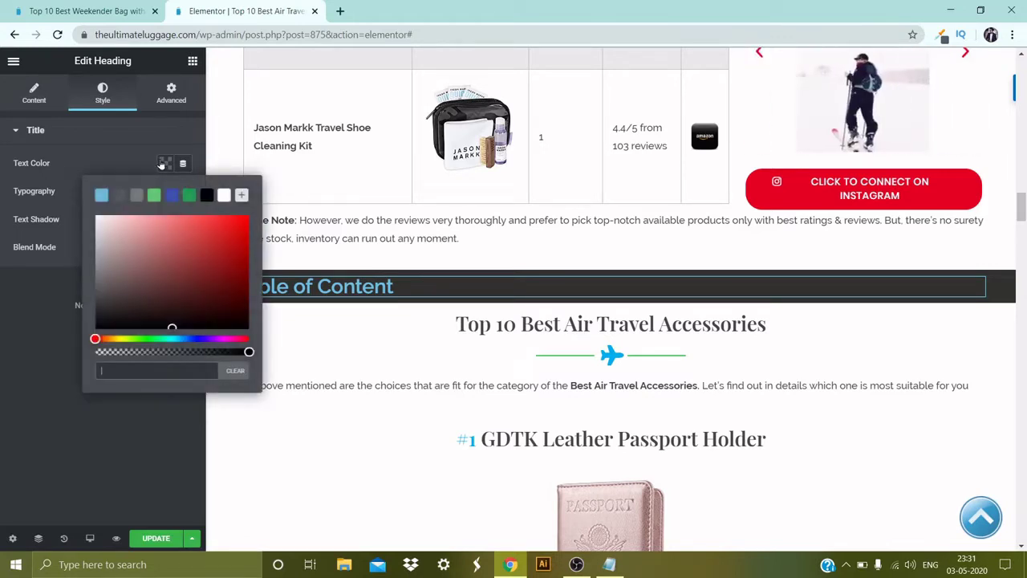
{"action": "left_click", "coordinate": [222, 197]}
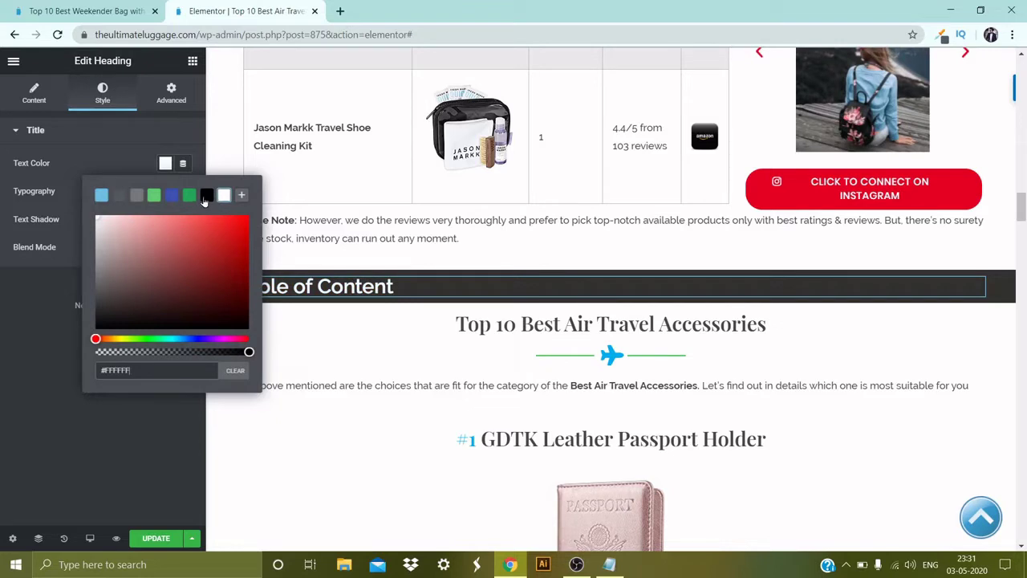
{"action": "left_click", "coordinate": [206, 196]}
{"action": "left_click", "coordinate": [609, 564]}
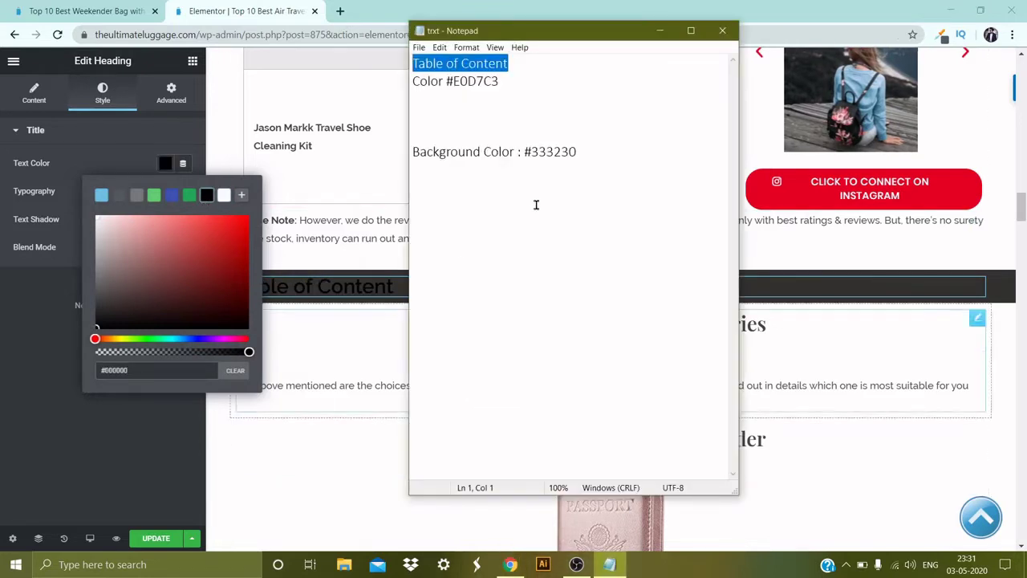
{"action": "left_click", "coordinate": [557, 152]}
{"action": "left_click_drag", "start_coordinate": [499, 82], "coordinate": [445, 82]}
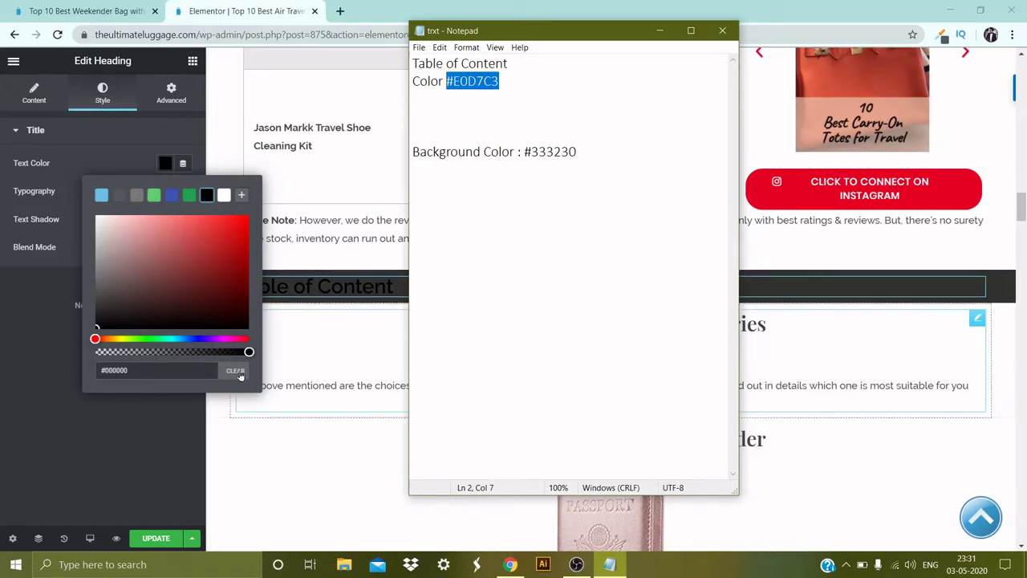
{"action": "key", "text": "alt+Tab"}
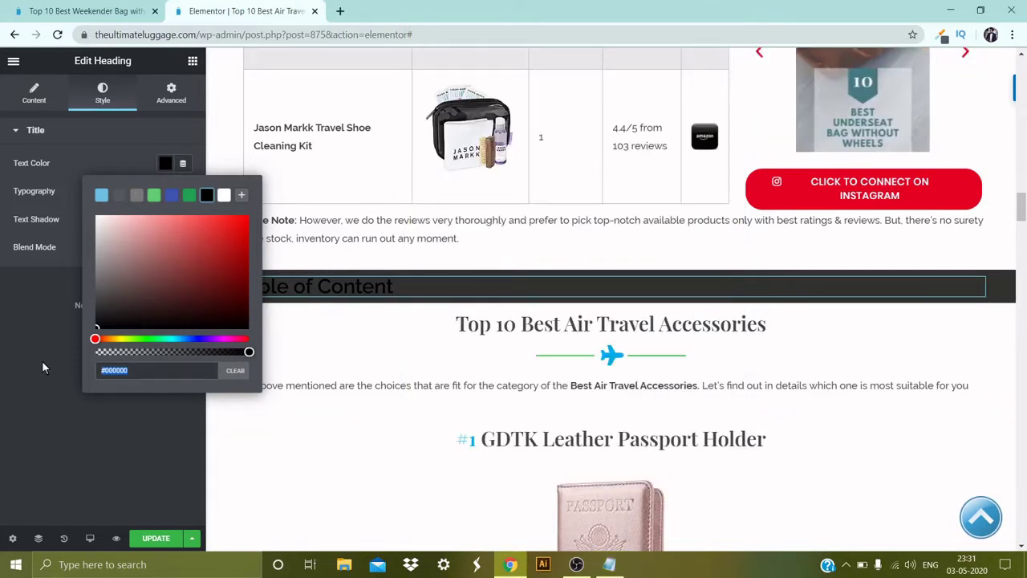
{"action": "key", "text": "ctrl+v"}
{"action": "left_click", "coordinate": [96, 433]}
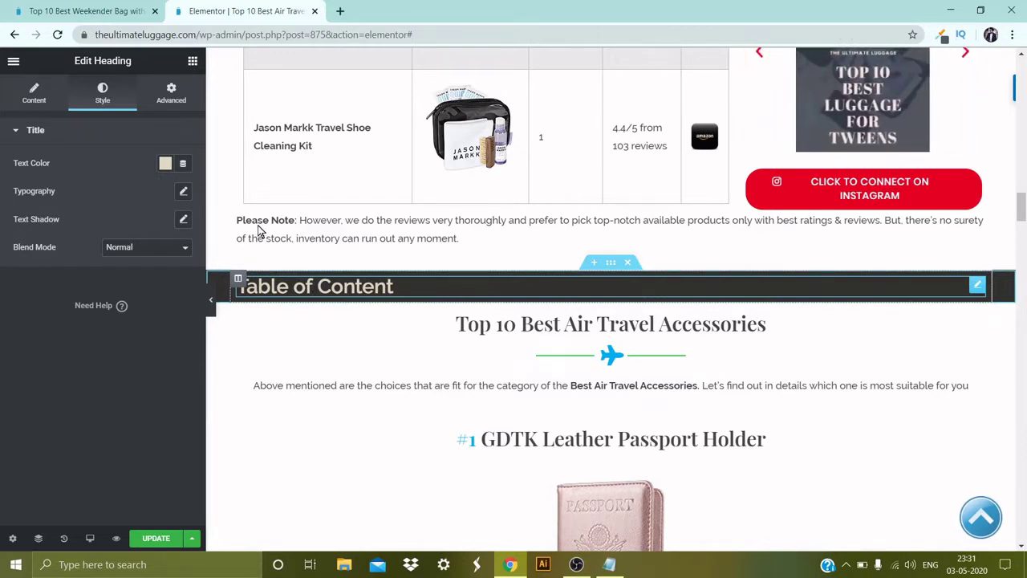
{"action": "left_click", "coordinate": [193, 61]}
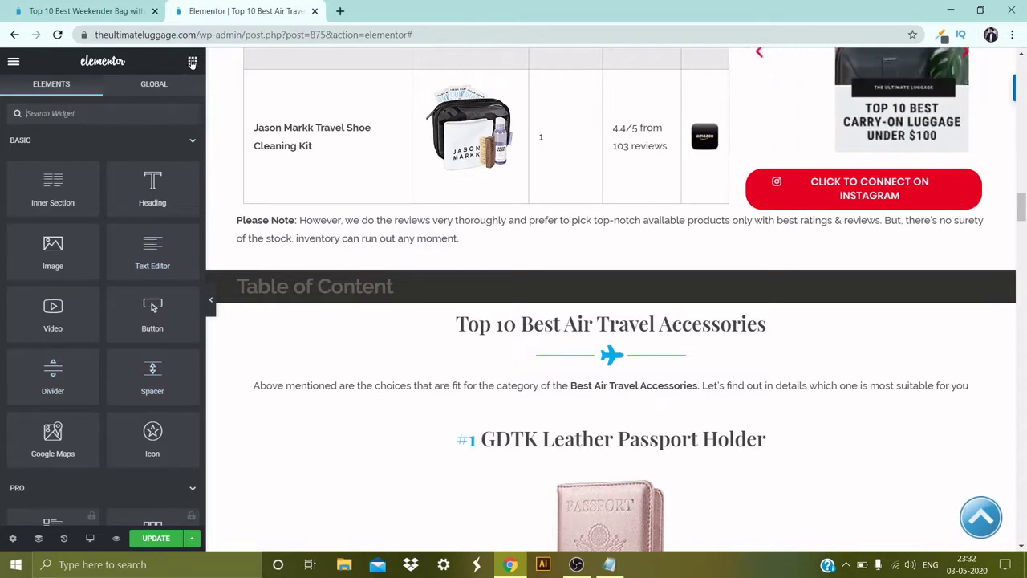
Step: Place a Divider under the Table of Content heading with colour #E0D7C3 and weight 1.5
{"action": "left_click_drag", "start_coordinate": [46, 382], "coordinate": [294, 296]}
{"action": "left_click_drag", "start_coordinate": [294, 296], "coordinate": [297, 297]}
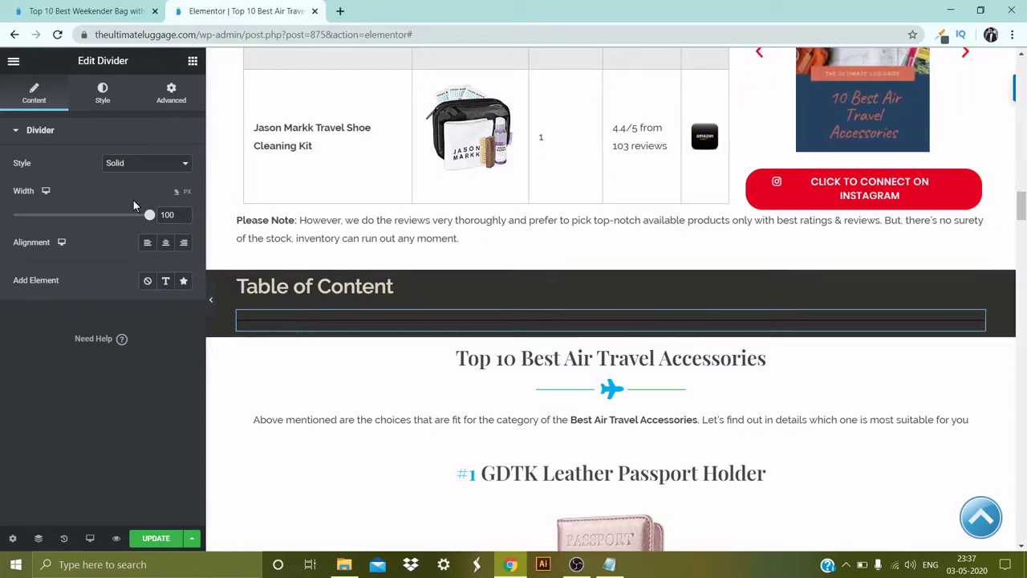
{"action": "left_click", "coordinate": [103, 94]}
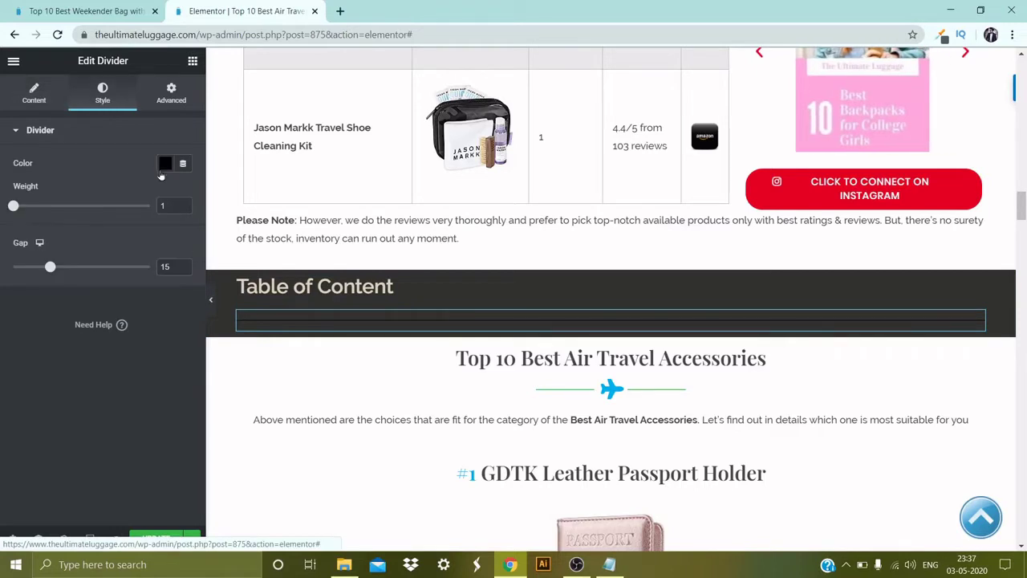
{"action": "left_click", "coordinate": [164, 163]}
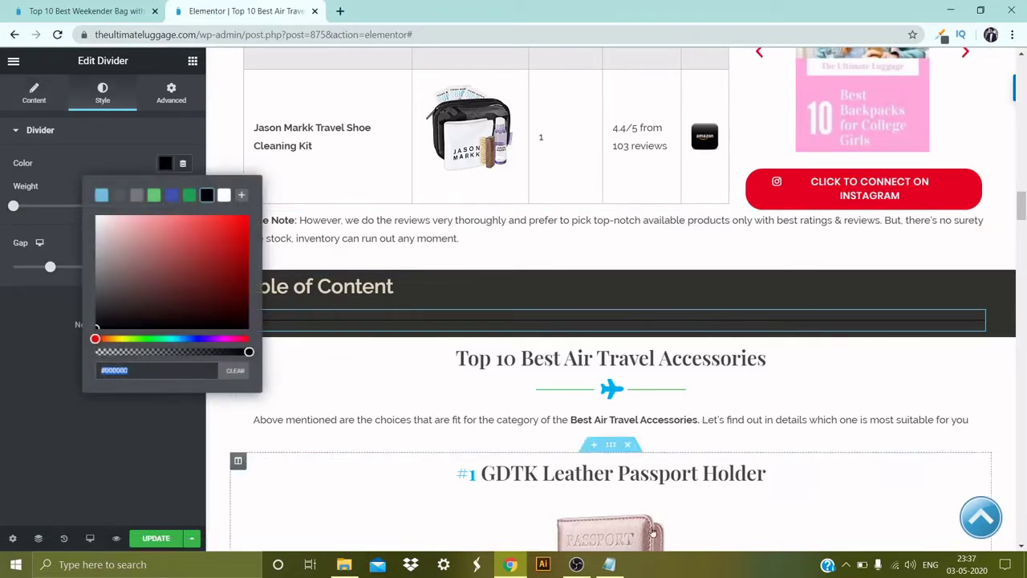
{"action": "left_click", "coordinate": [609, 564]}
{"action": "right_click", "coordinate": [493, 86]}
{"action": "left_click", "coordinate": [519, 119]}
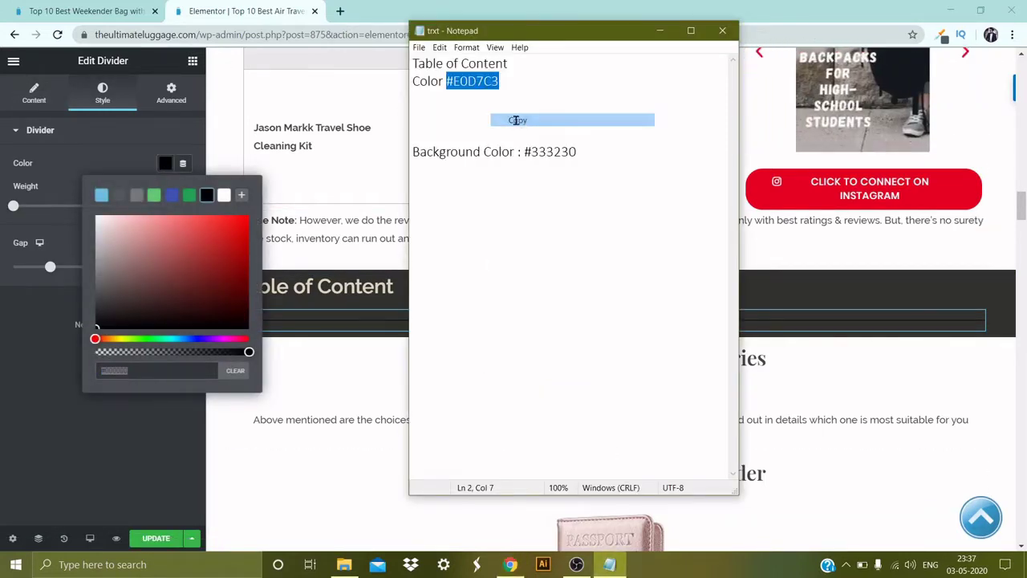
{"action": "left_click", "coordinate": [139, 367]}
{"action": "key", "text": "ctrl+v"}
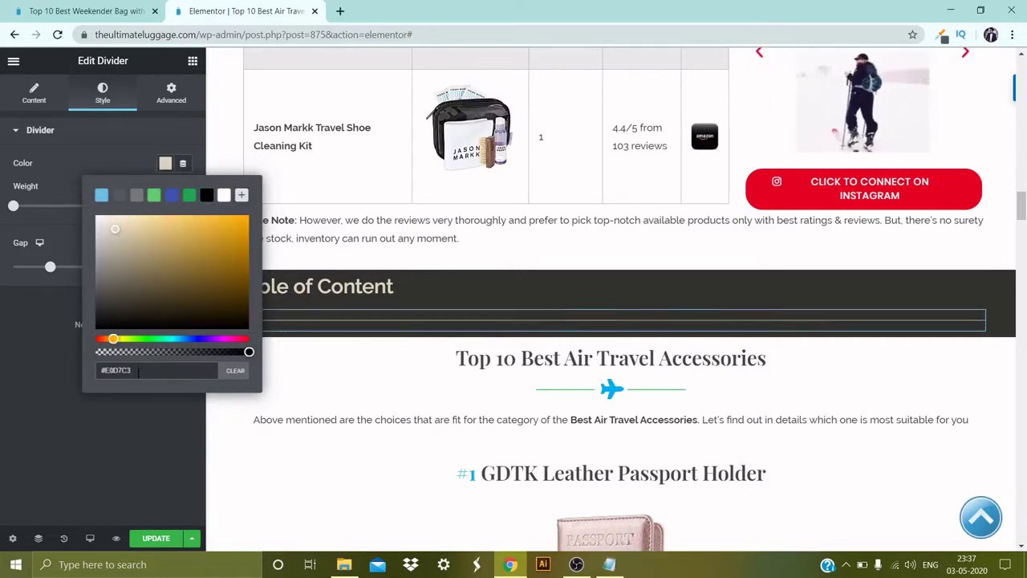
{"action": "left_click", "coordinate": [126, 430]}
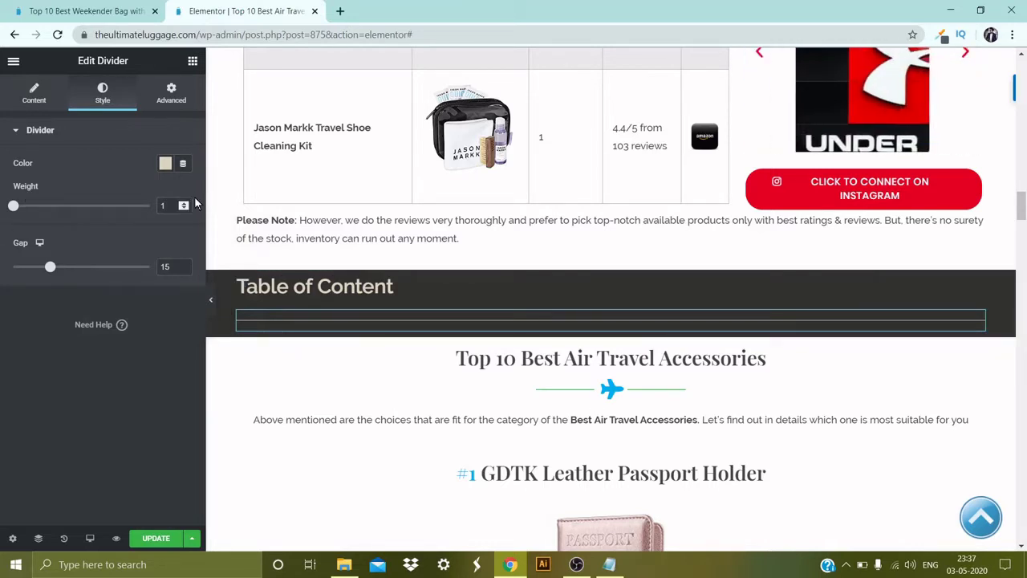
{"action": "type", "text": ".5"}
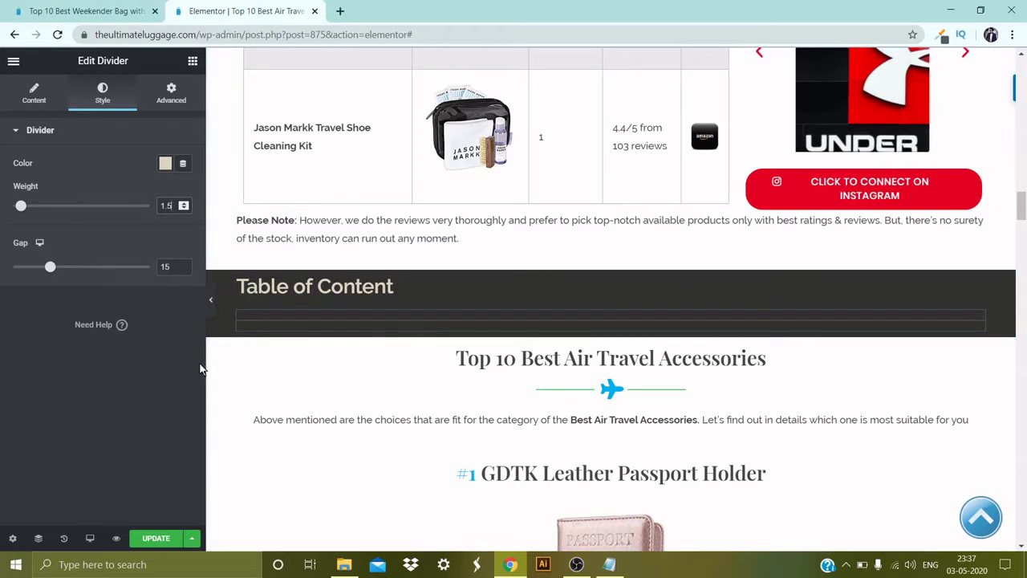
{"action": "left_click", "coordinate": [210, 304]}
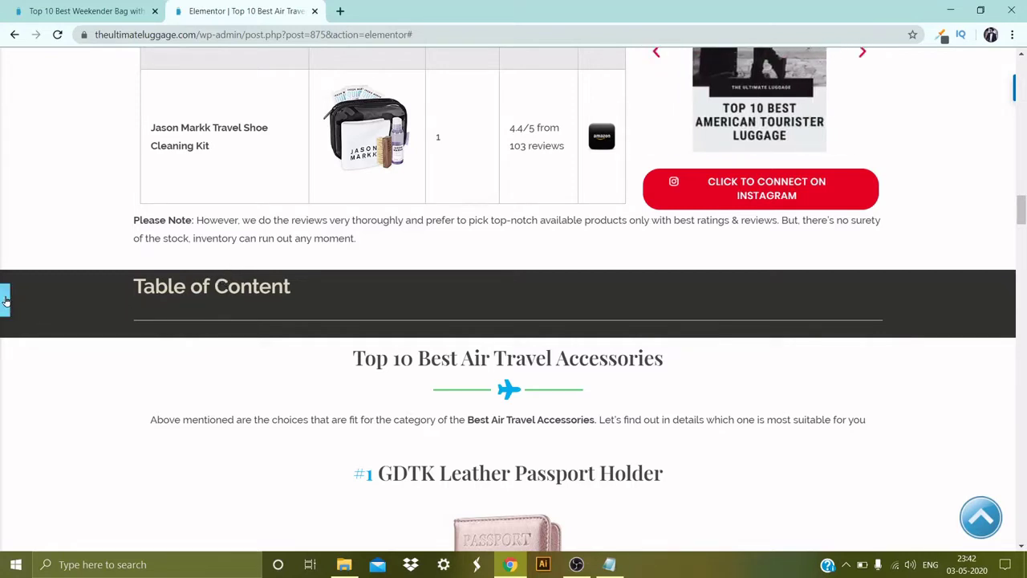
Step: Insert a 15 px Spacer above the Table of Content heading and preview the result
{"action": "left_click", "coordinate": [6, 300]}
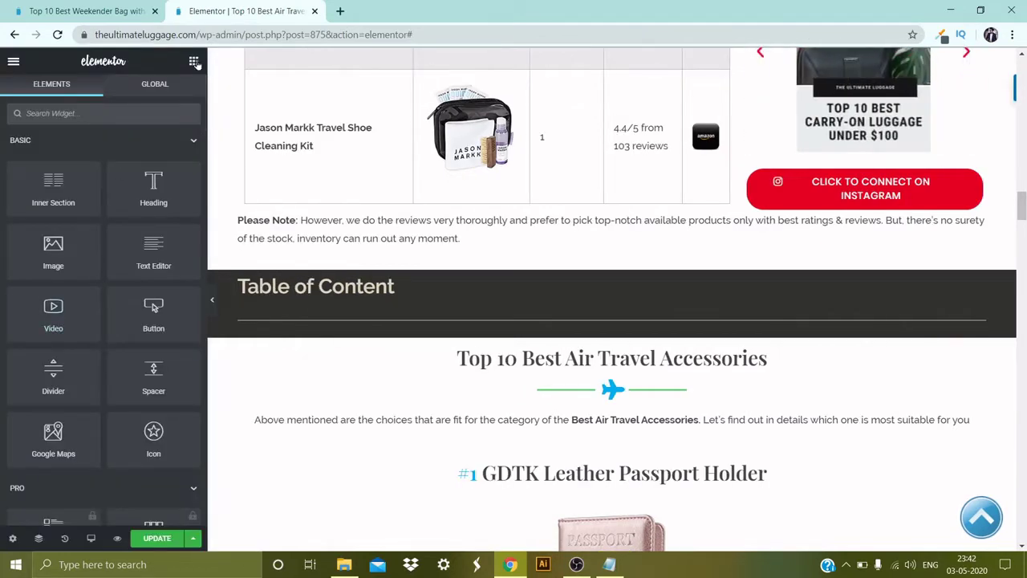
{"action": "left_click_drag", "start_coordinate": [151, 383], "coordinate": [276, 287]}
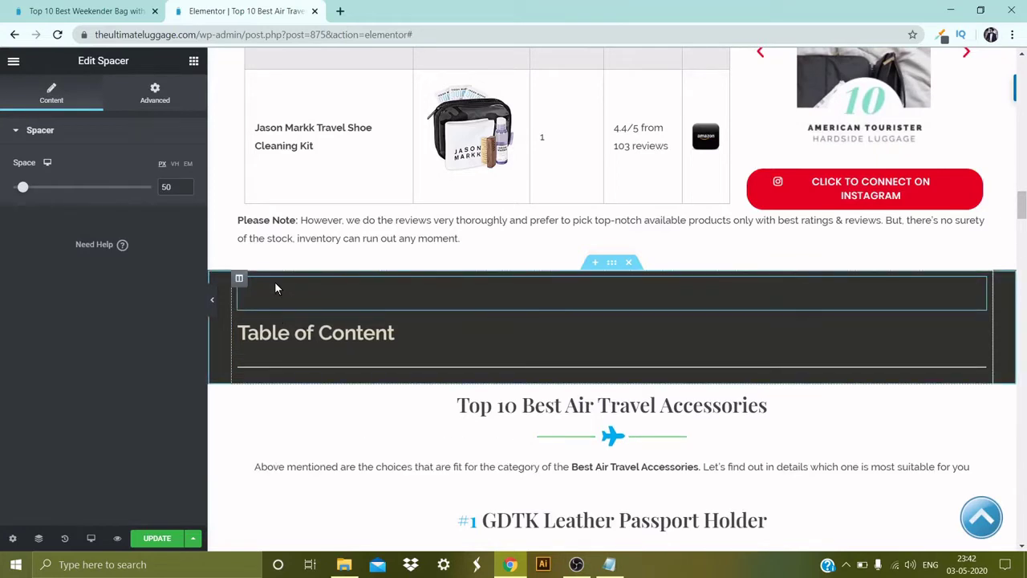
{"action": "double_click", "coordinate": [155, 186]}
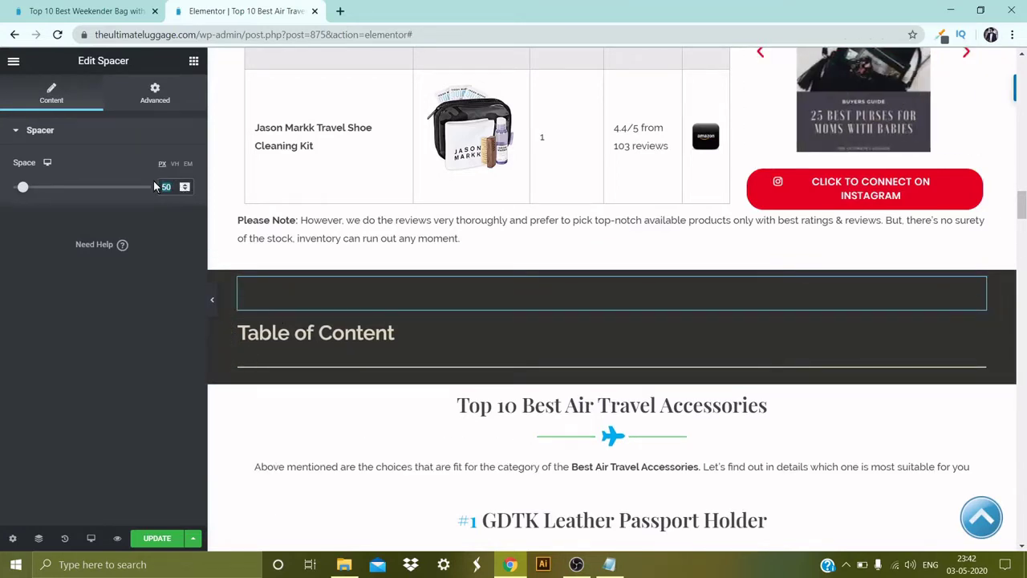
{"action": "type", "text": "15"}
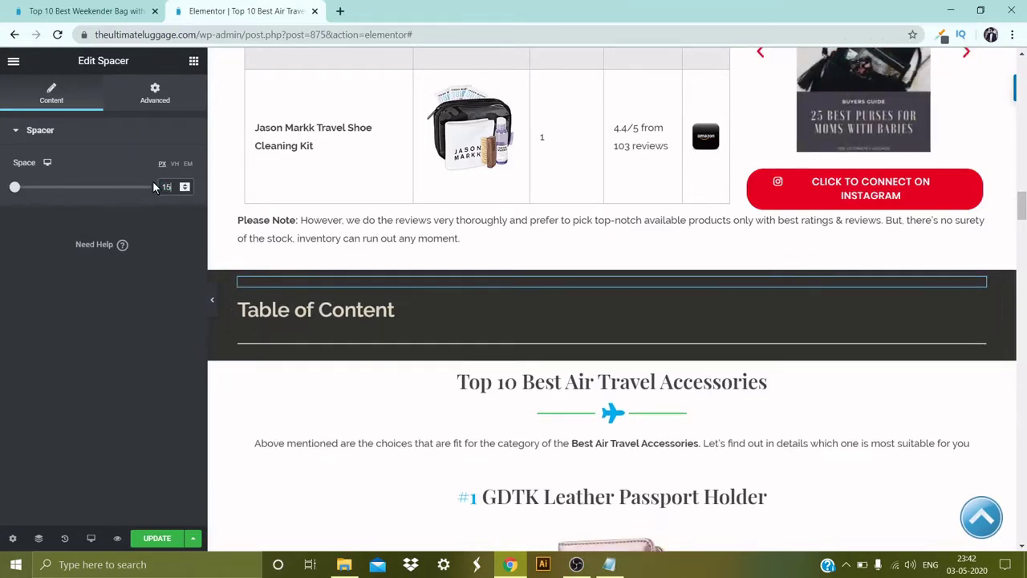
{"action": "left_click", "coordinate": [211, 299]}
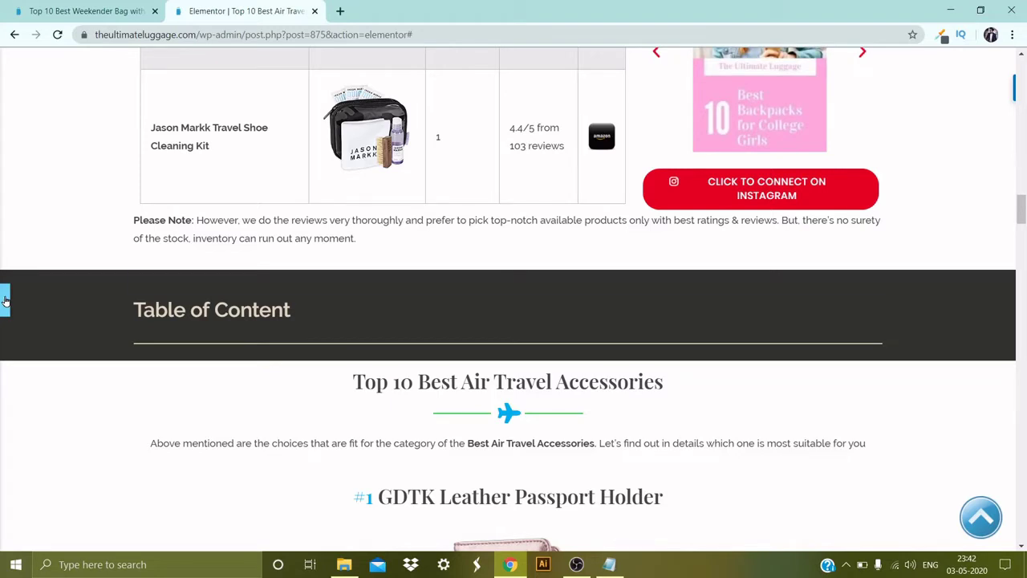
{"action": "left_click", "coordinate": [6, 301]}
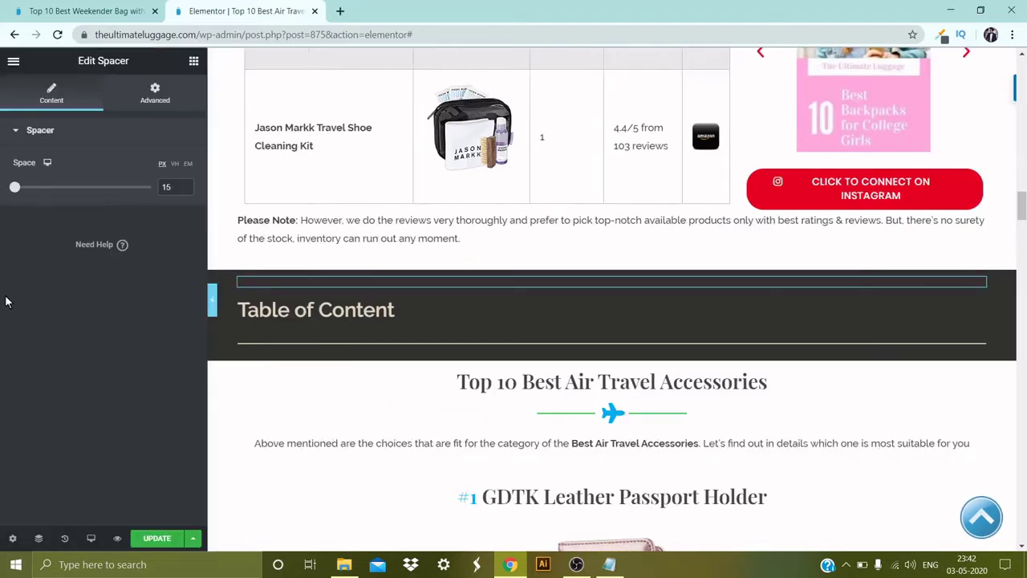
{"action": "left_click", "coordinate": [193, 62]}
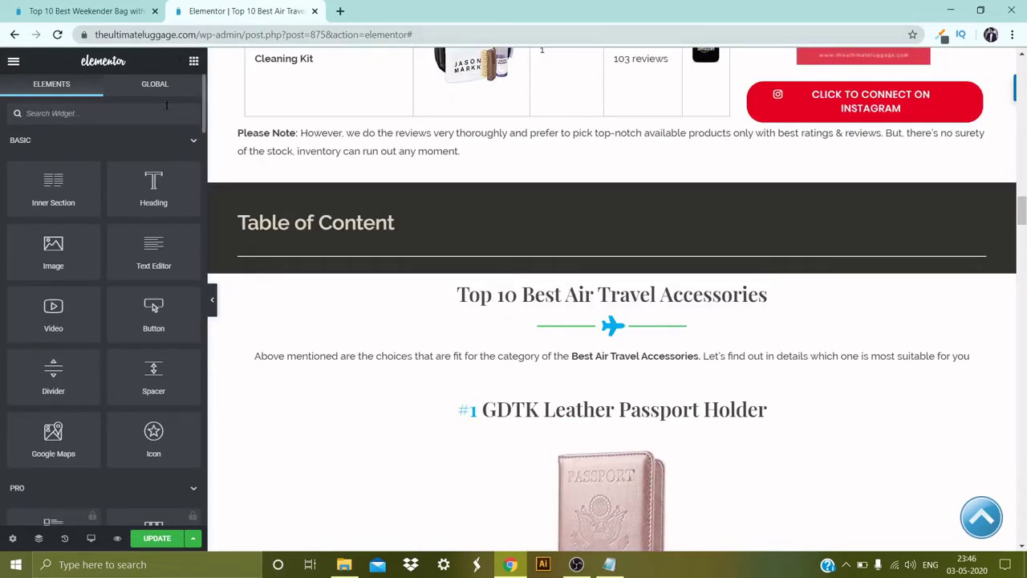
Step: Add a Text Editor widget under the divider and delete its lorem placeholder text
{"action": "left_click_drag", "start_coordinate": [126, 241], "coordinate": [252, 245]}
{"action": "left_click_drag", "start_coordinate": [89, 390], "coordinate": [2, 227]}
{"action": "key", "text": "BackSpace"}
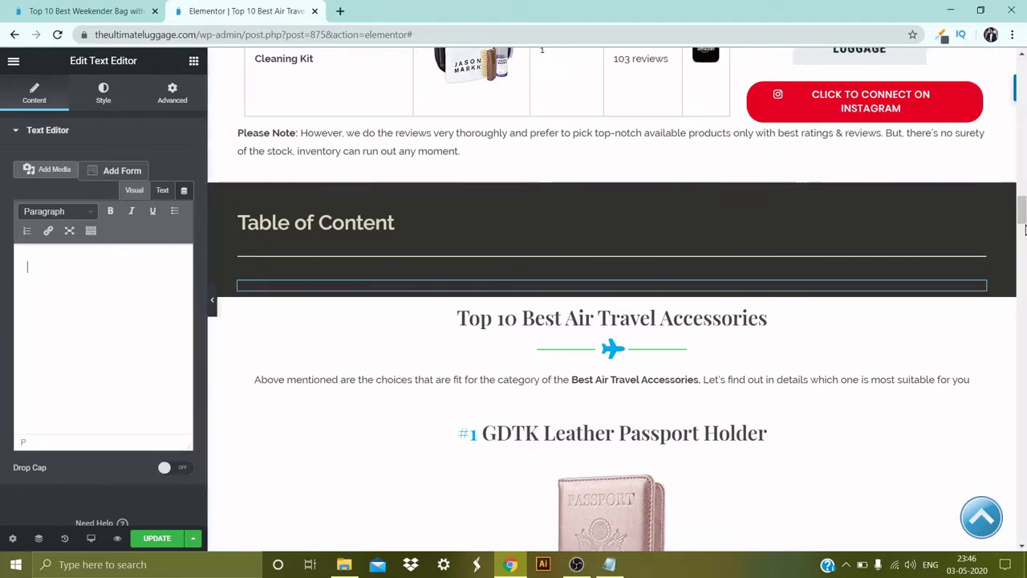
Step: Copy the Top 10 heading's 'Best Air Travel Accessories' text, then reselect the empty text block
{"action": "scroll", "coordinate": [839, 119], "scroll_direction": "up", "scroll_amount": 15}
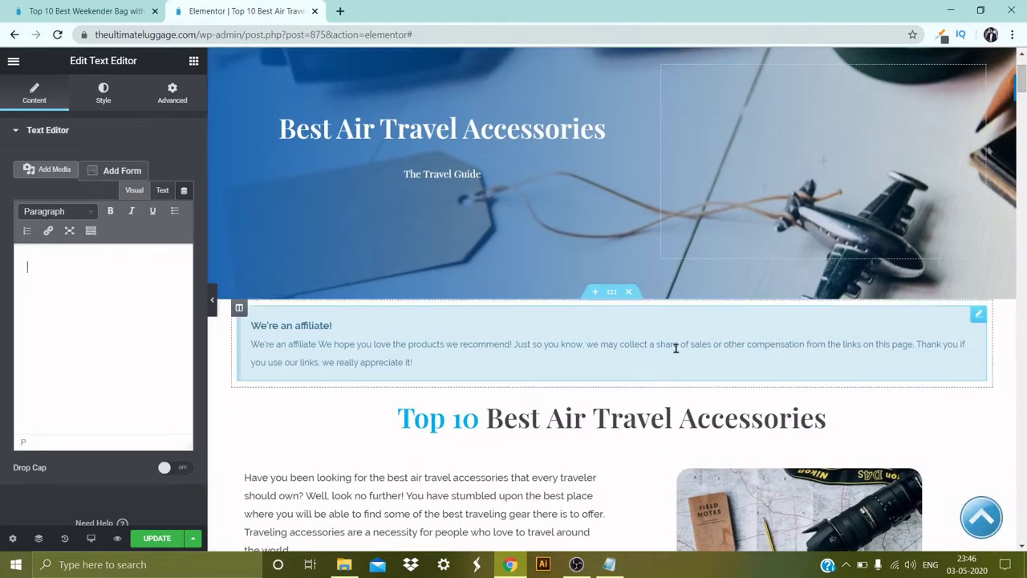
{"action": "left_click", "coordinate": [830, 433]}
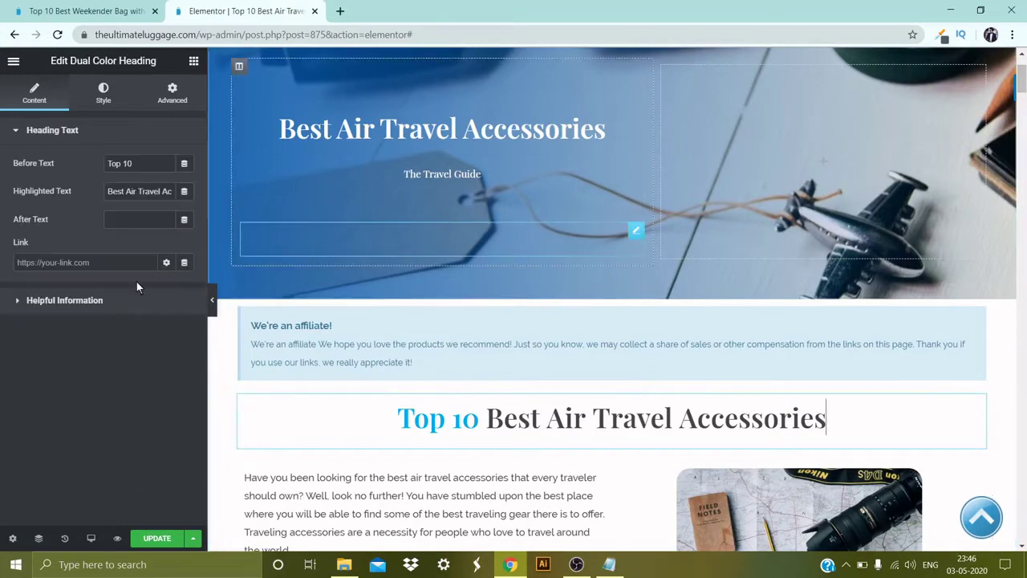
{"action": "triple_click", "coordinate": [114, 191]}
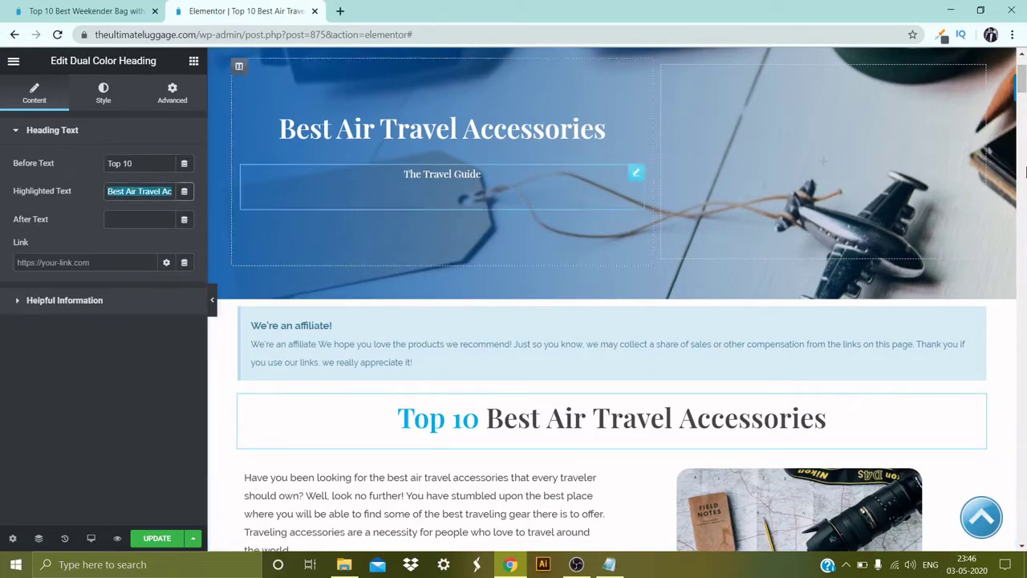
{"action": "left_click_drag", "start_coordinate": [1021, 84], "coordinate": [1021, 213]}
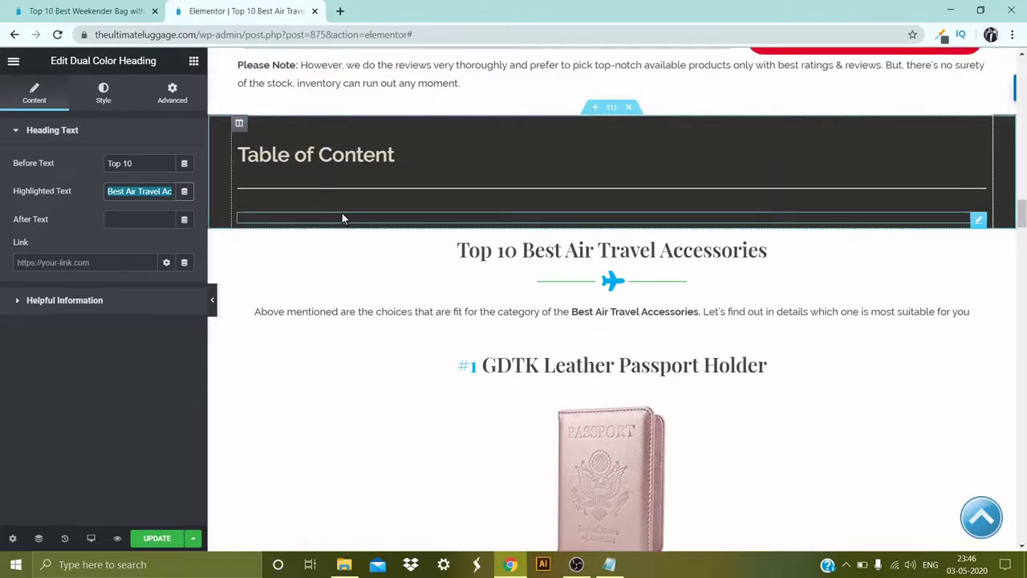
{"action": "left_click", "coordinate": [237, 228]}
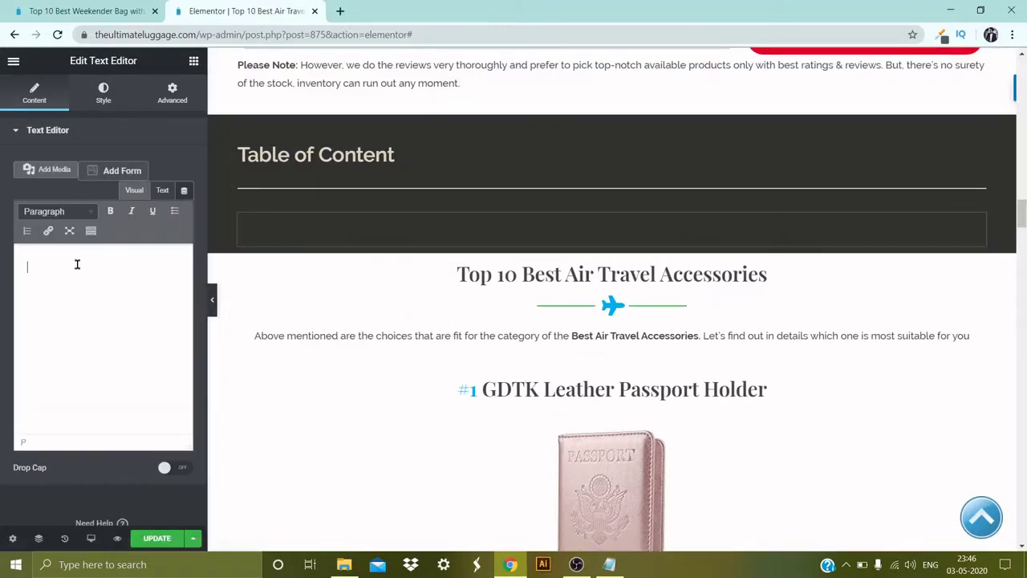
Step: Paste 'Best Air Travel Accessories' into the text block as a bulleted list item
{"action": "left_click", "coordinate": [77, 264]}
{"action": "key", "text": "ctrl+v"}
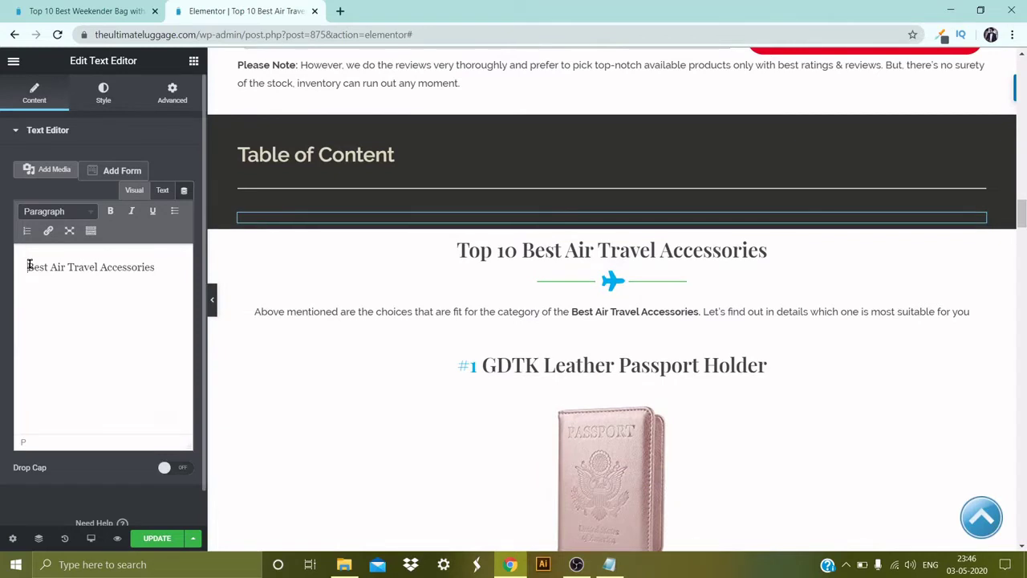
{"action": "left_click", "coordinate": [173, 211]}
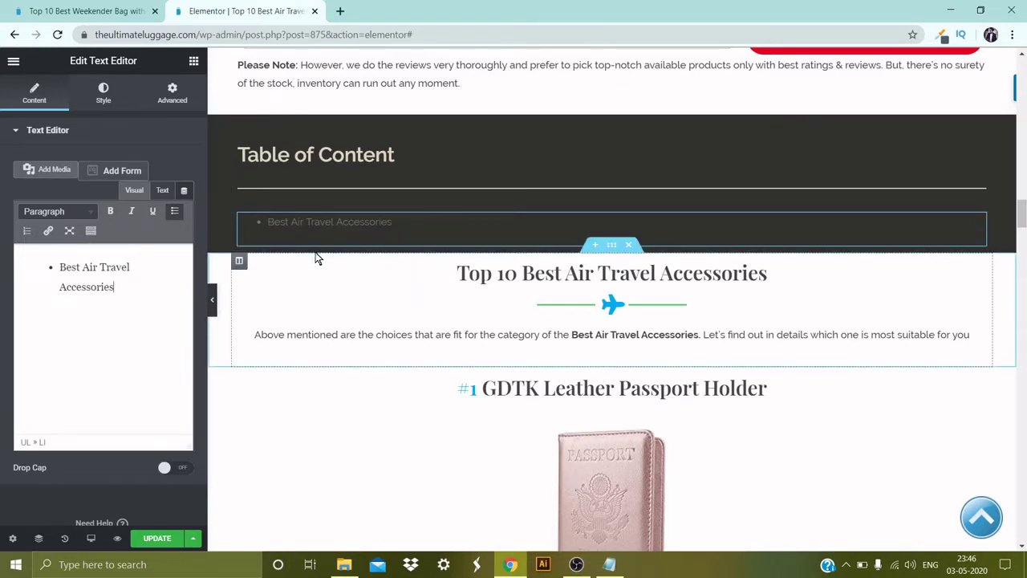
Step: Link the Best Air Travel Accessories entry to the #Airtravel anchor
{"action": "left_click_drag", "start_coordinate": [128, 285], "coordinate": [56, 267]}
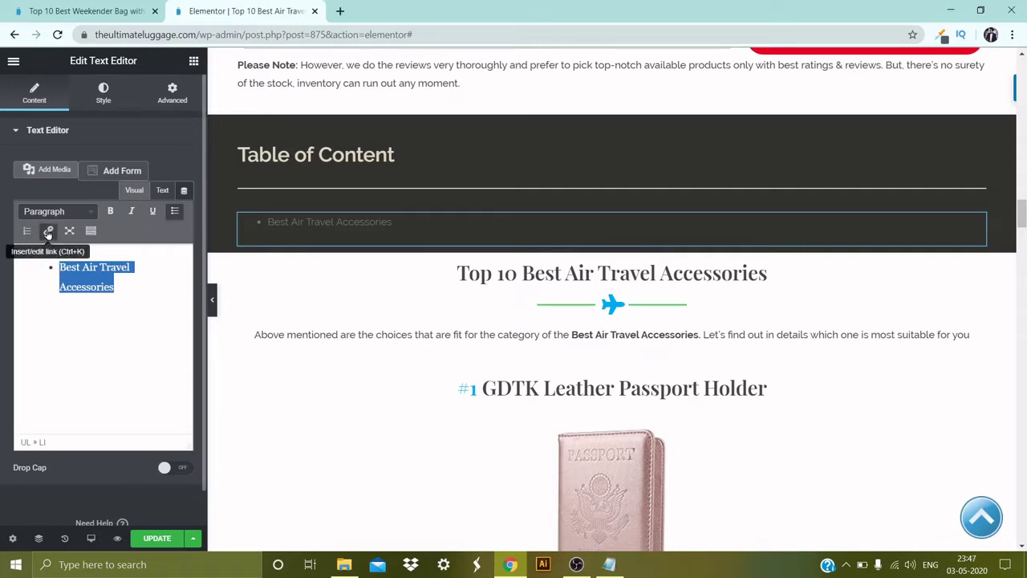
{"action": "left_click", "coordinate": [48, 232]}
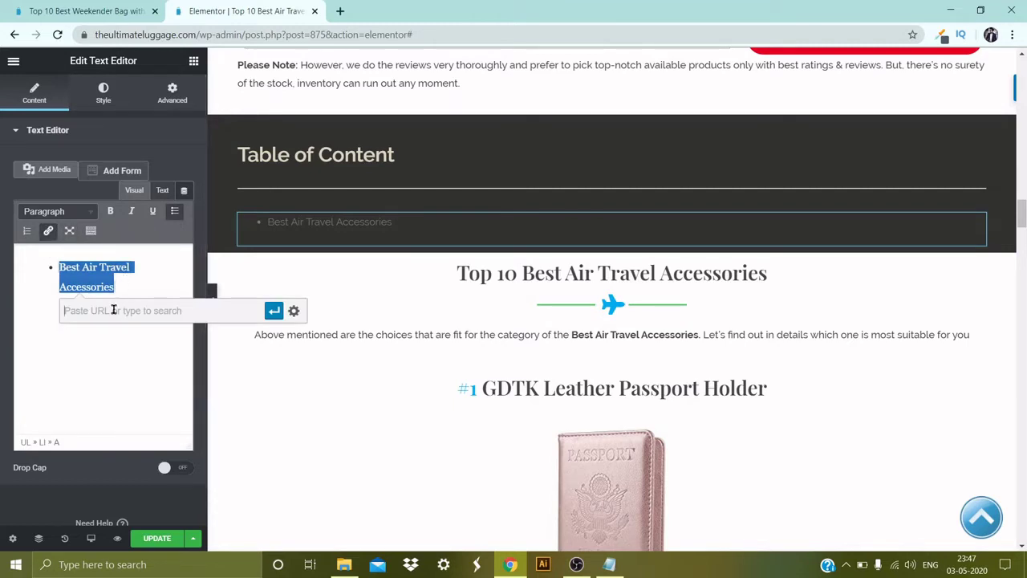
{"action": "type", "text": "#"}
{"action": "type", "text": "Airtravel"}
{"action": "left_click", "coordinate": [274, 310]}
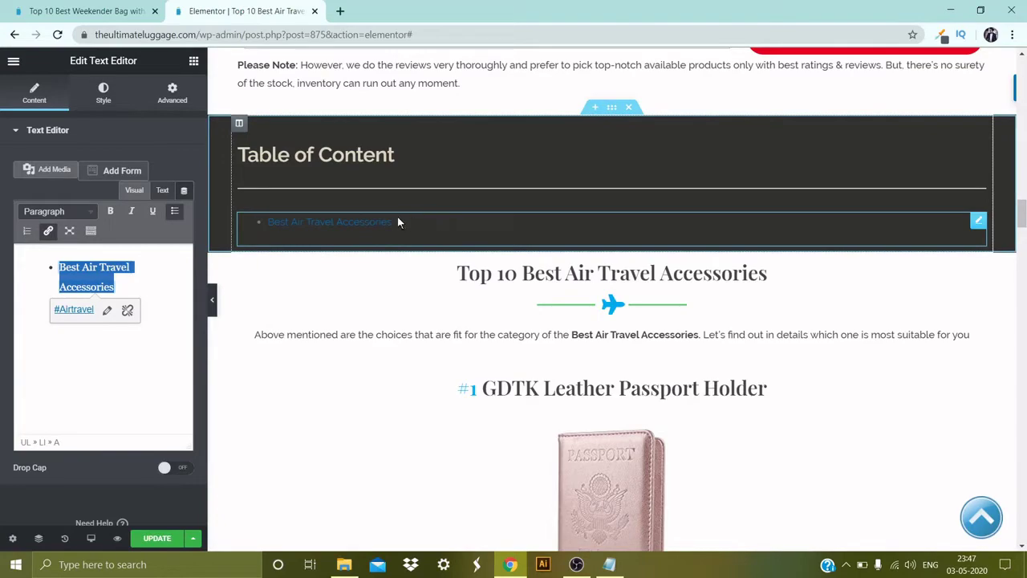
{"action": "left_click", "coordinate": [362, 223]}
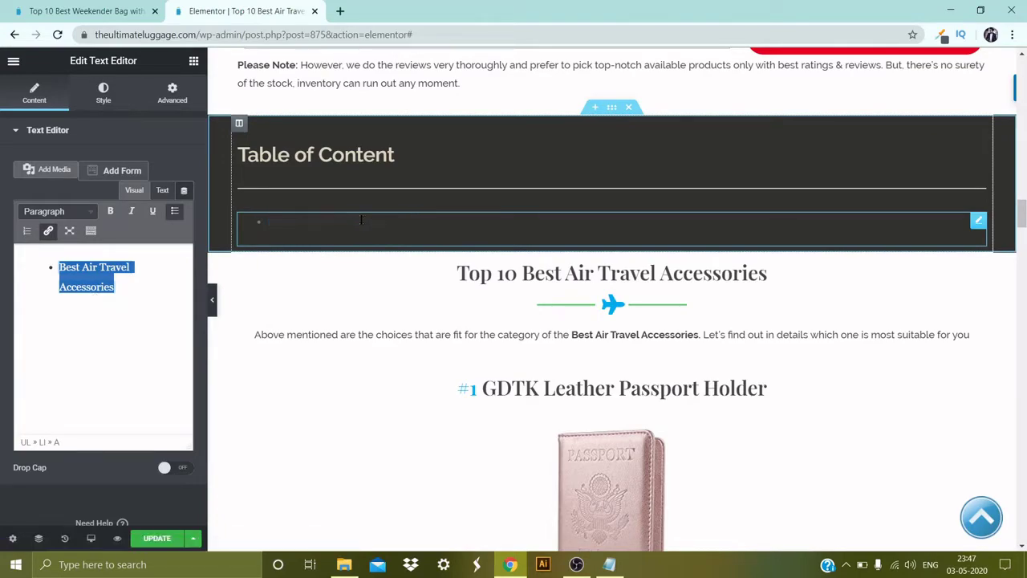
Step: Place a Menu Anchor widget, found by searching 'anch', above the Top 10 heading
{"action": "left_click_drag", "start_coordinate": [1023, 213], "coordinate": [1022, 70]}
{"action": "scroll", "coordinate": [1022, 69], "scroll_direction": "down", "scroll_amount": 3}
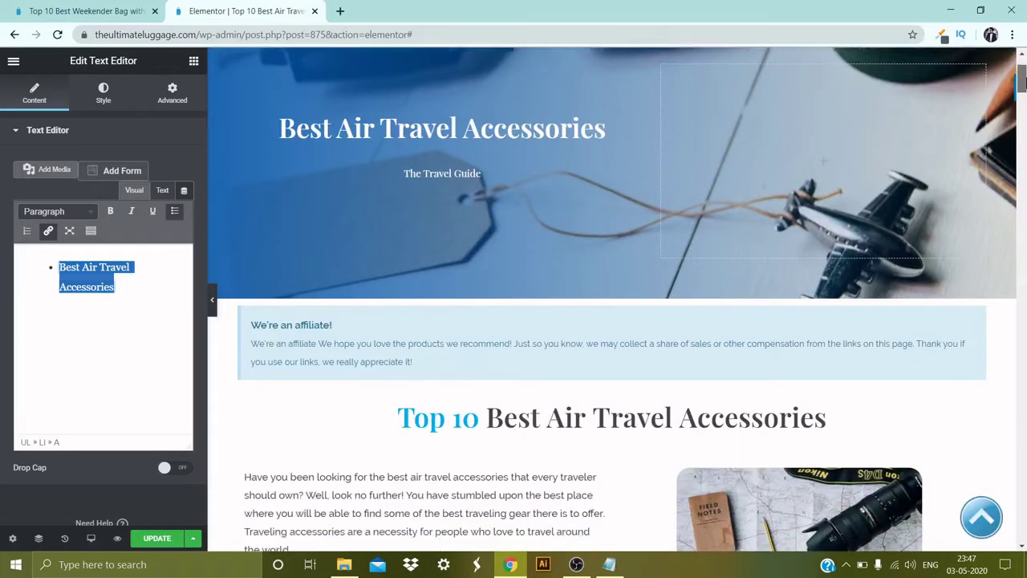
{"action": "left_click", "coordinate": [194, 62]}
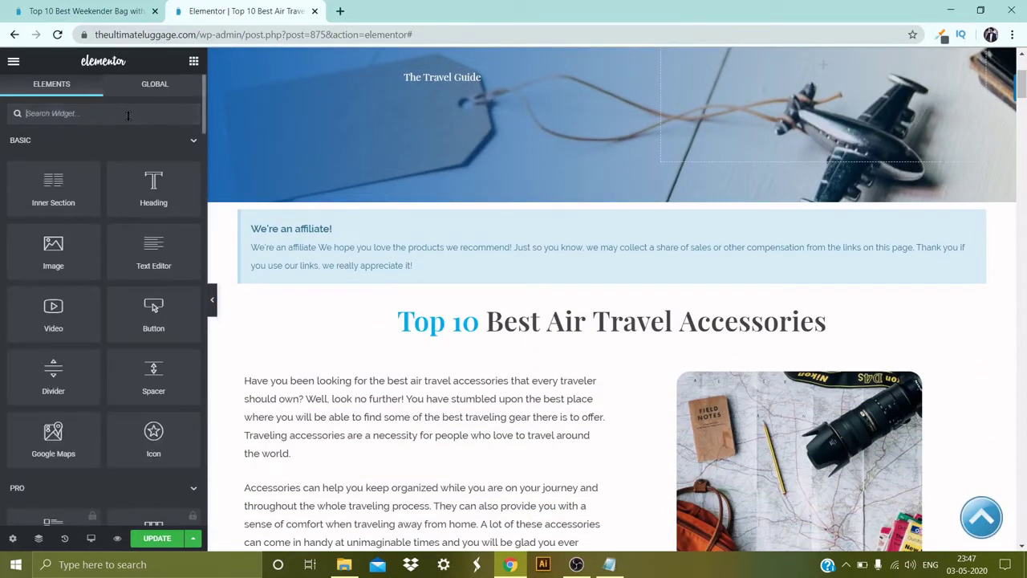
{"action": "type", "text": "anch"}
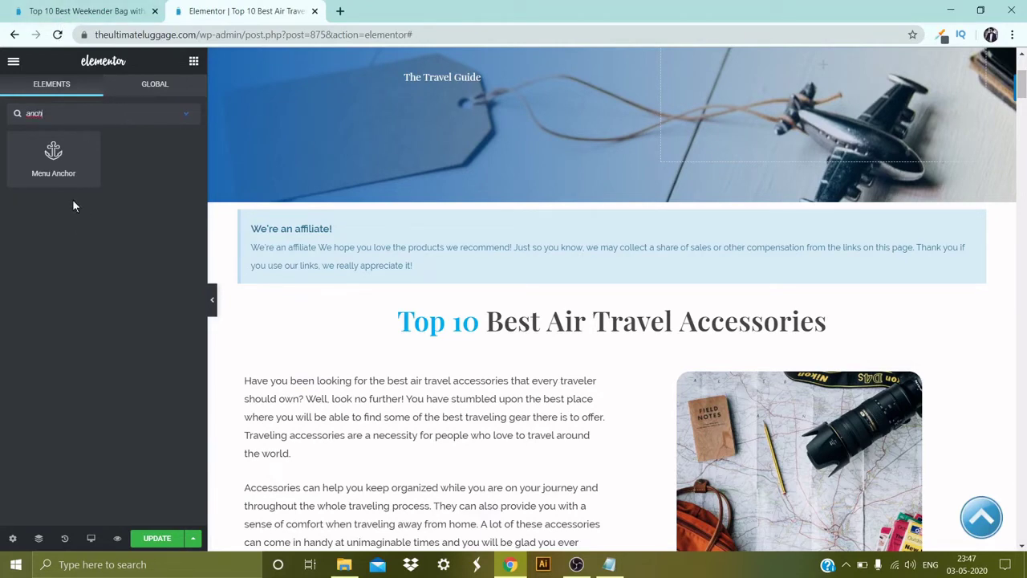
{"action": "left_click_drag", "start_coordinate": [52, 152], "coordinate": [589, 318]}
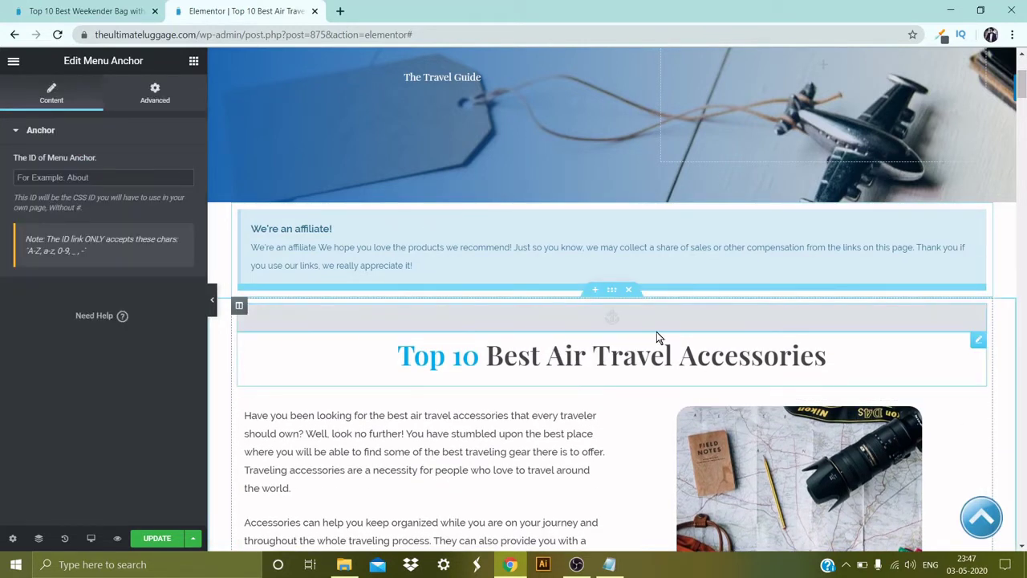
Step: Set the anchor's ID to #airtravel and scroll down to the Table of Content section
{"action": "left_click", "coordinate": [122, 177]}
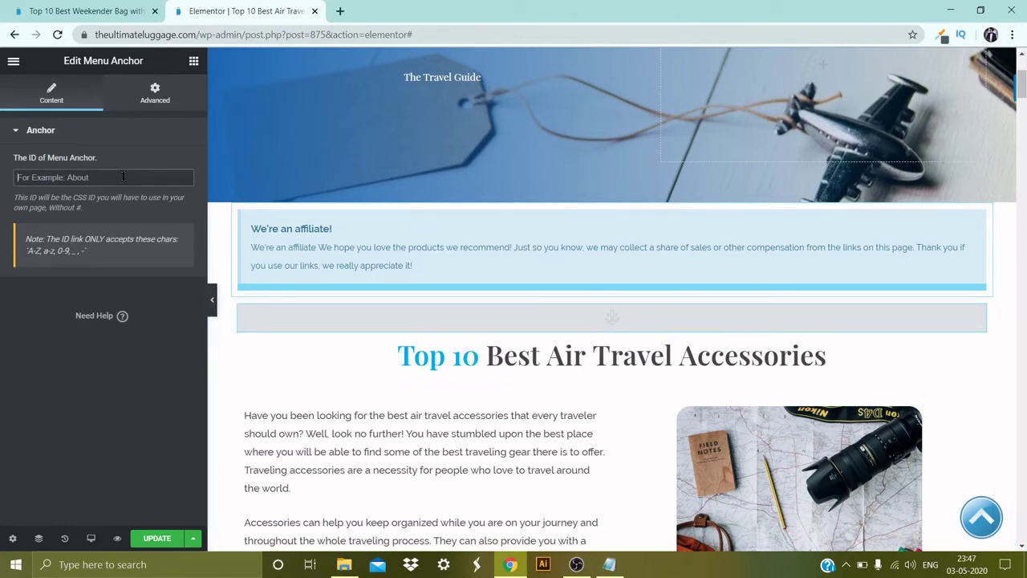
{"action": "type", "text": "#airtravel"}
{"action": "scroll", "coordinate": [442, 298], "scroll_direction": "down", "scroll_amount": 7}
{"action": "scroll", "coordinate": [452, 300], "scroll_direction": "down", "scroll_amount": 15}
{"action": "scroll", "coordinate": [452, 307], "scroll_direction": "down", "scroll_amount": 4}
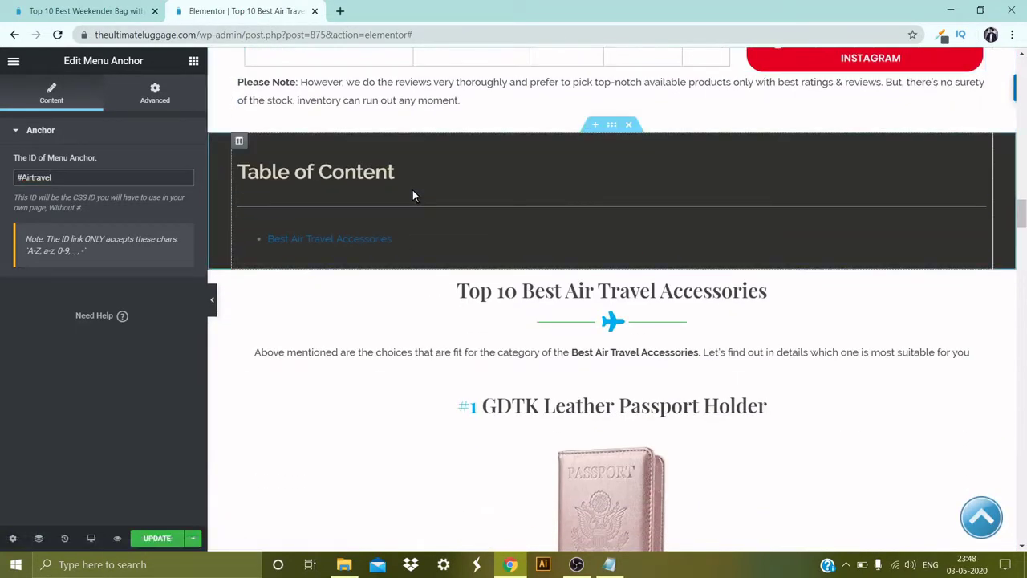
Step: Select the Table of Content heading, then open its bullet list in the Text Editor
{"action": "left_click", "coordinate": [378, 170]}
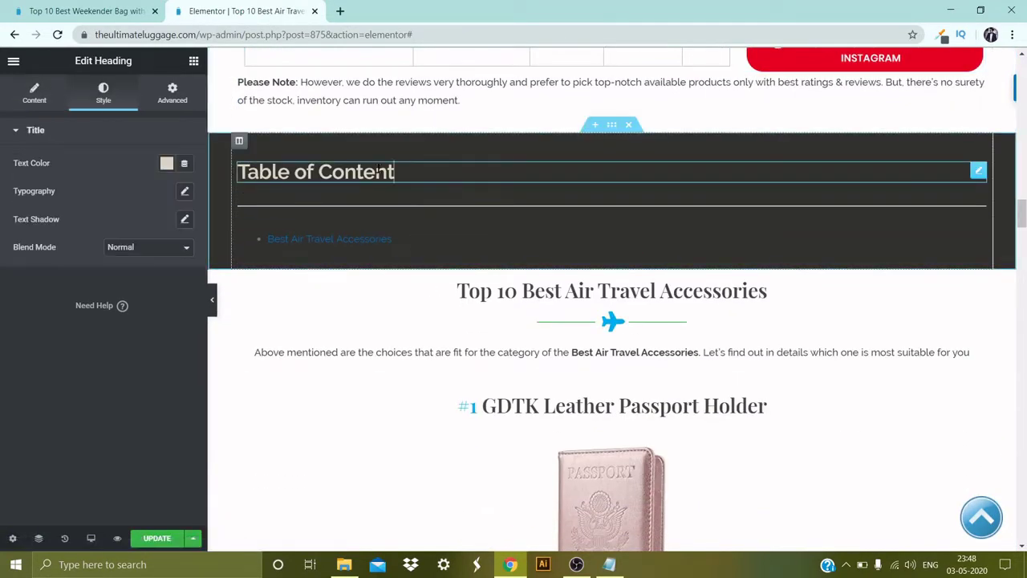
{"action": "left_click", "coordinate": [328, 244]}
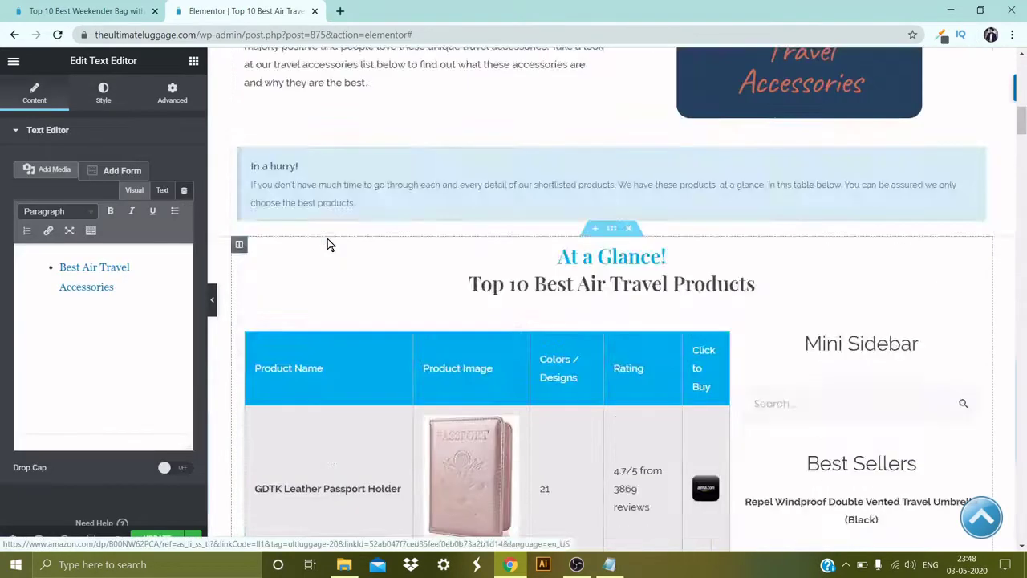
{"action": "scroll", "coordinate": [358, 255], "scroll_direction": "up", "scroll_amount": 5}
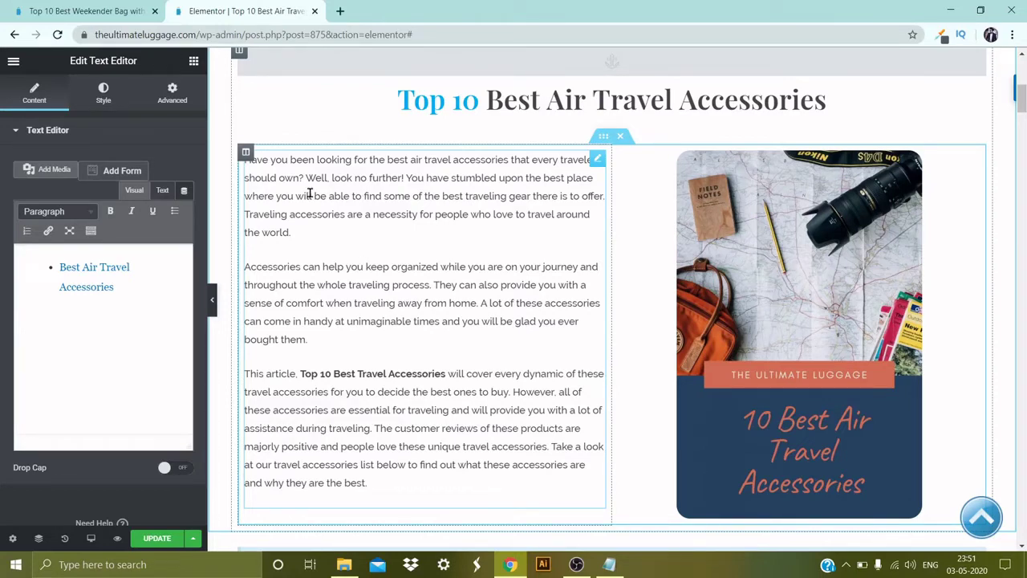
{"action": "scroll", "coordinate": [308, 195], "scroll_direction": "down", "scroll_amount": 15}
{"action": "scroll", "coordinate": [304, 201], "scroll_direction": "down", "scroll_amount": 5}
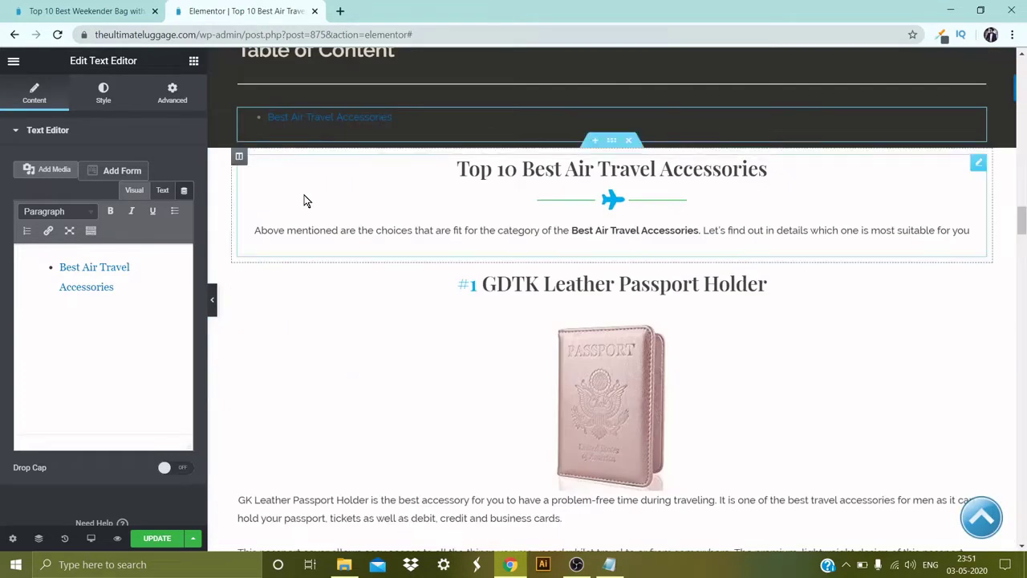
{"action": "scroll", "coordinate": [415, 268], "scroll_direction": "up", "scroll_amount": 2}
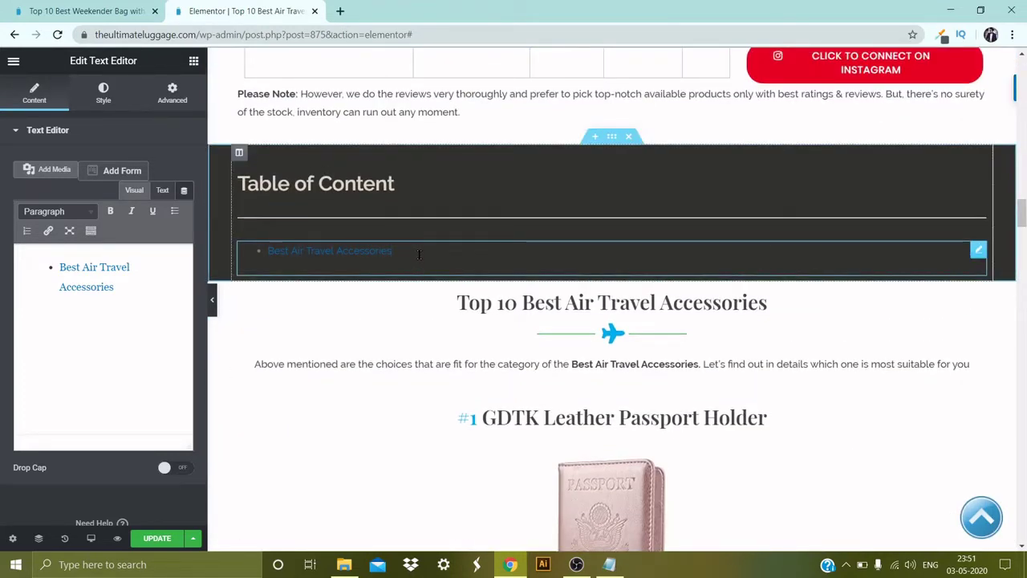
Step: Copy the product name 'GDTK Leather Passport Holder' from the #1 heading's text
{"action": "left_click", "coordinate": [405, 269]}
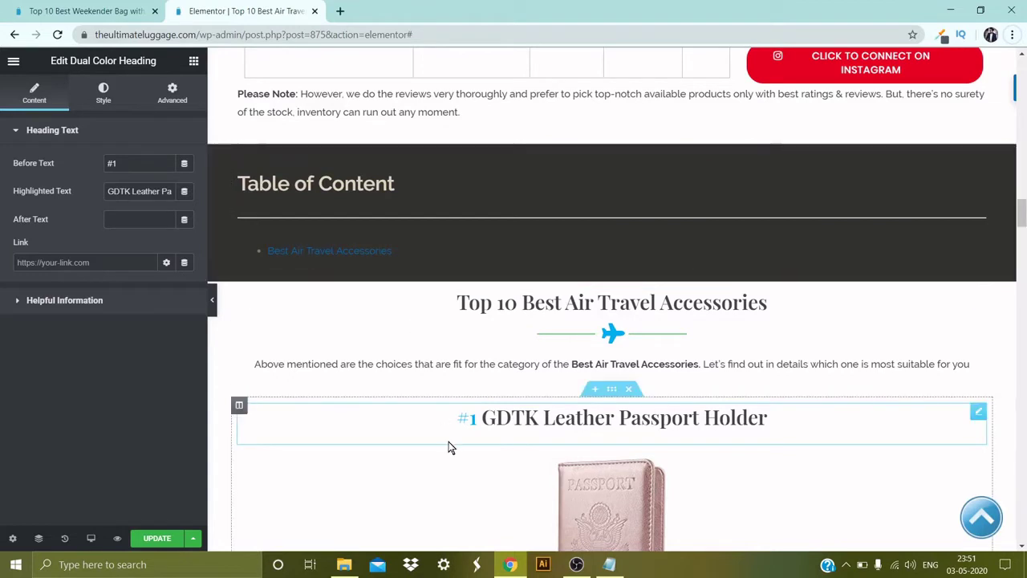
{"action": "left_click", "coordinate": [559, 422]}
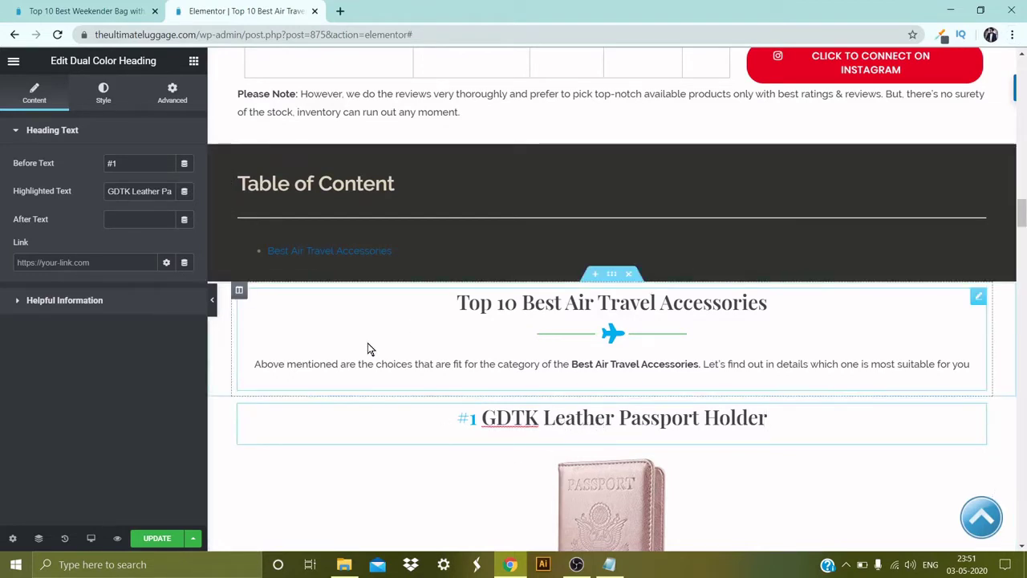
{"action": "double_click", "coordinate": [530, 410]}
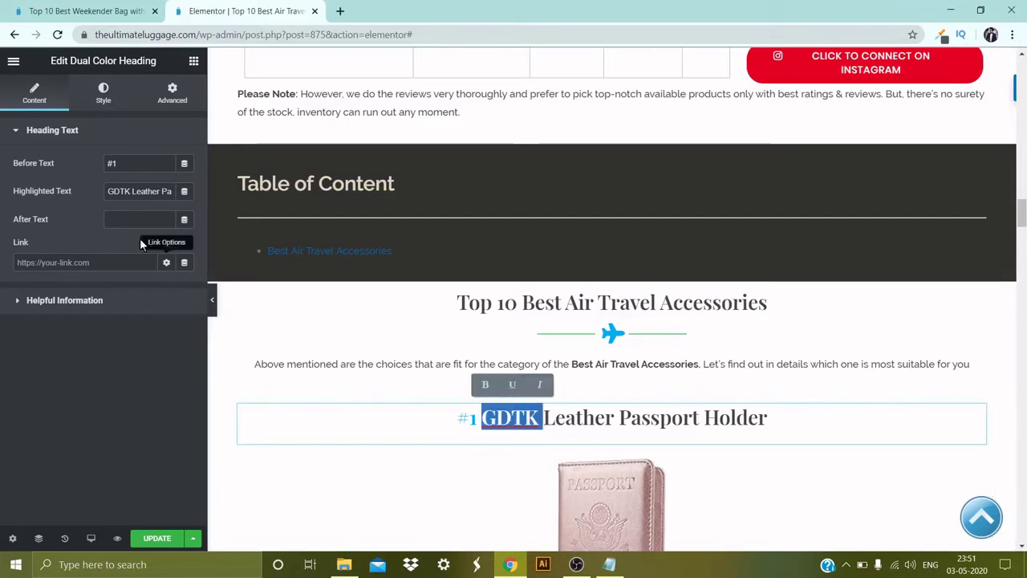
{"action": "triple_click", "coordinate": [135, 191]}
{"action": "key", "text": "ctrl+c"}
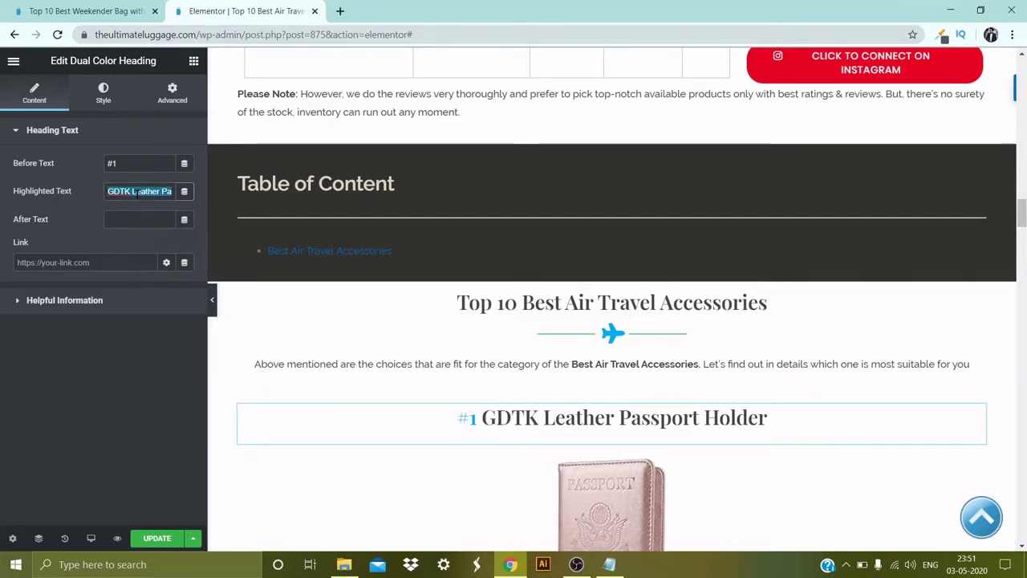
Step: Add a second Table of Content bullet reading '#1 GDTK Leather Passport Holder'
{"action": "left_click", "coordinate": [420, 248]}
{"action": "left_click", "coordinate": [146, 287]}
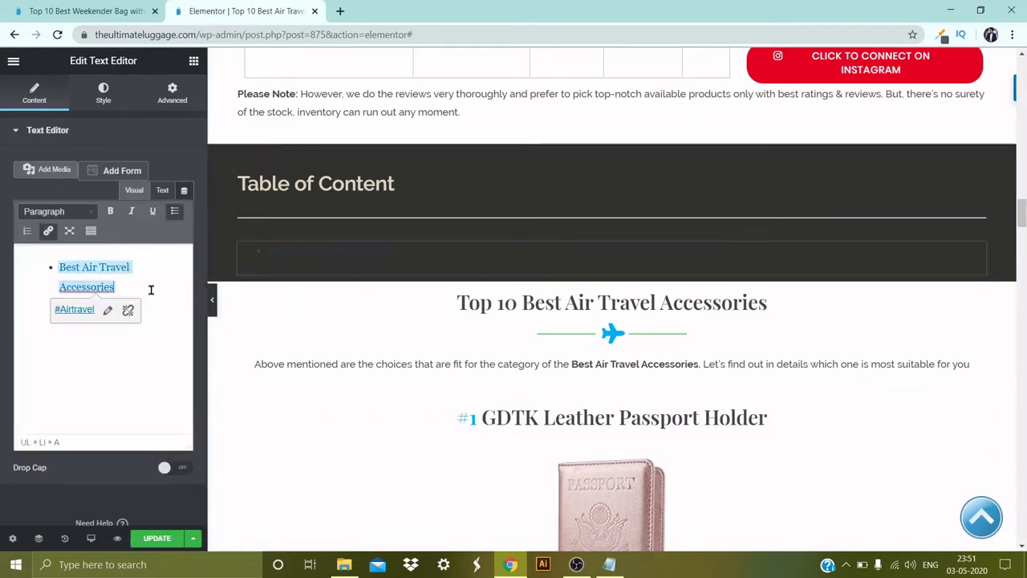
{"action": "key", "text": "Return"}
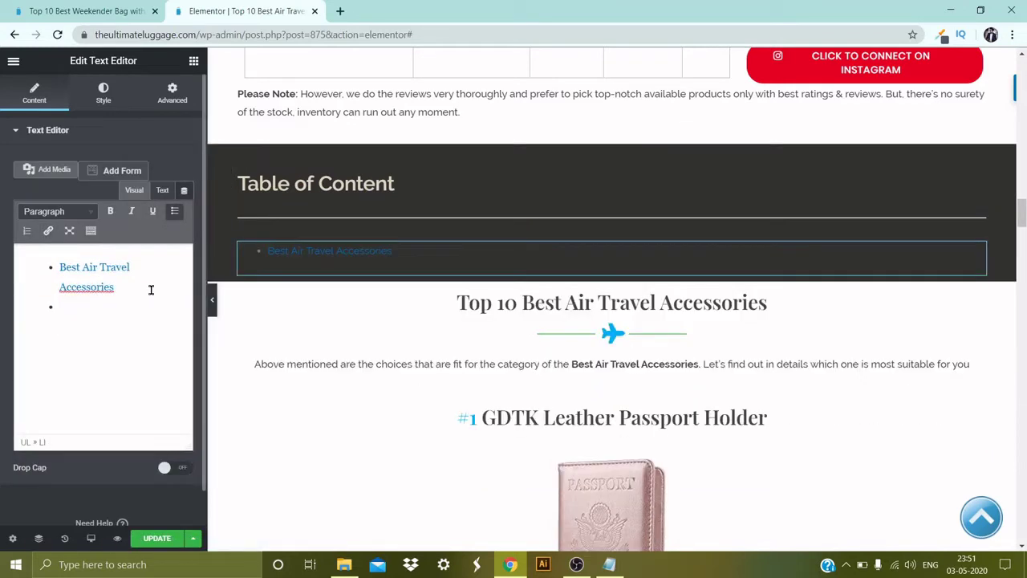
{"action": "key", "text": "ctrl+v"}
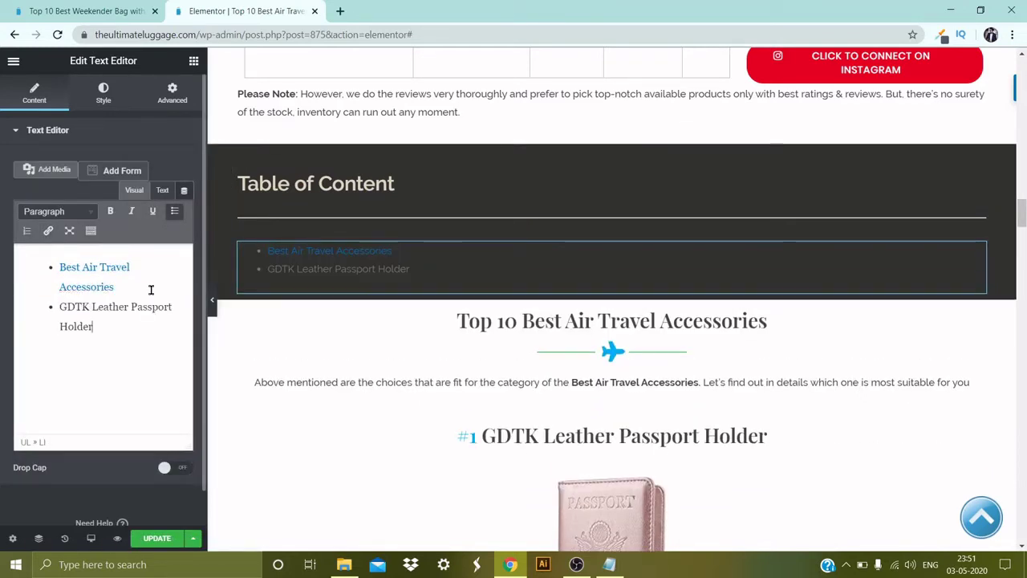
{"action": "left_click", "coordinate": [61, 307]}
{"action": "type", "text": "#1"}
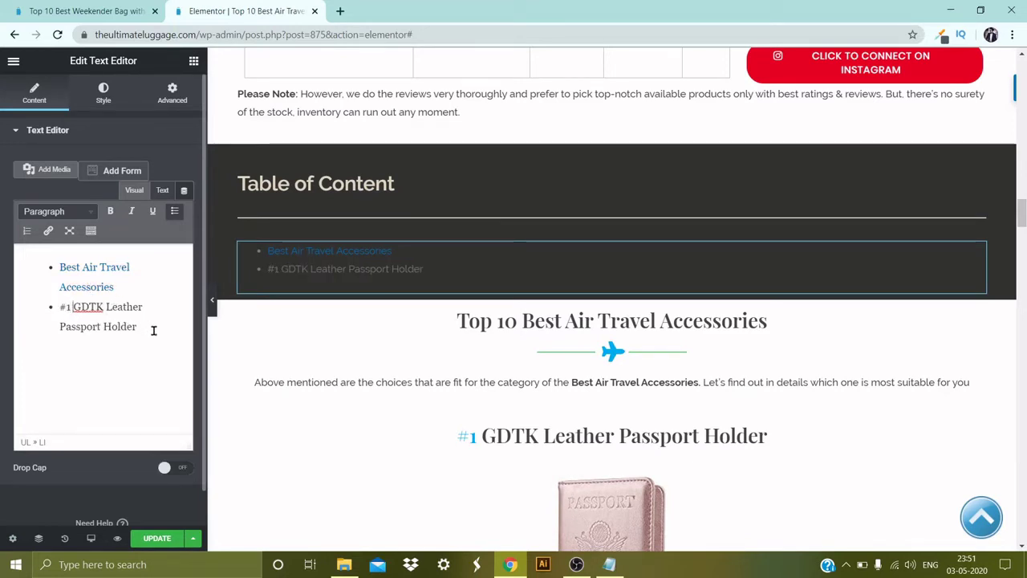
Step: Link the new #1 bullet to #GDTK
{"action": "left_click_drag", "start_coordinate": [153, 330], "coordinate": [58, 306]}
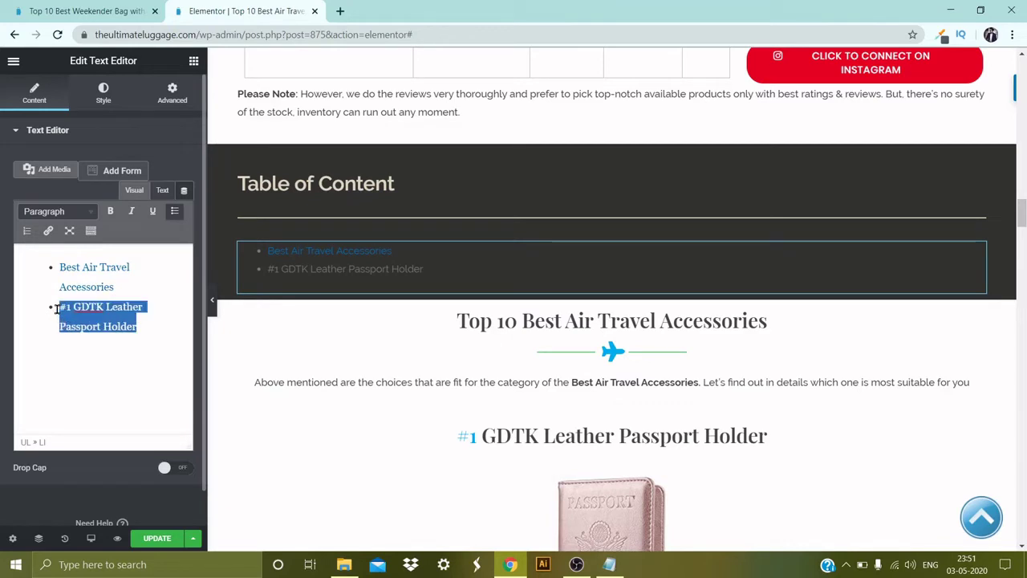
{"action": "left_click", "coordinate": [48, 230]}
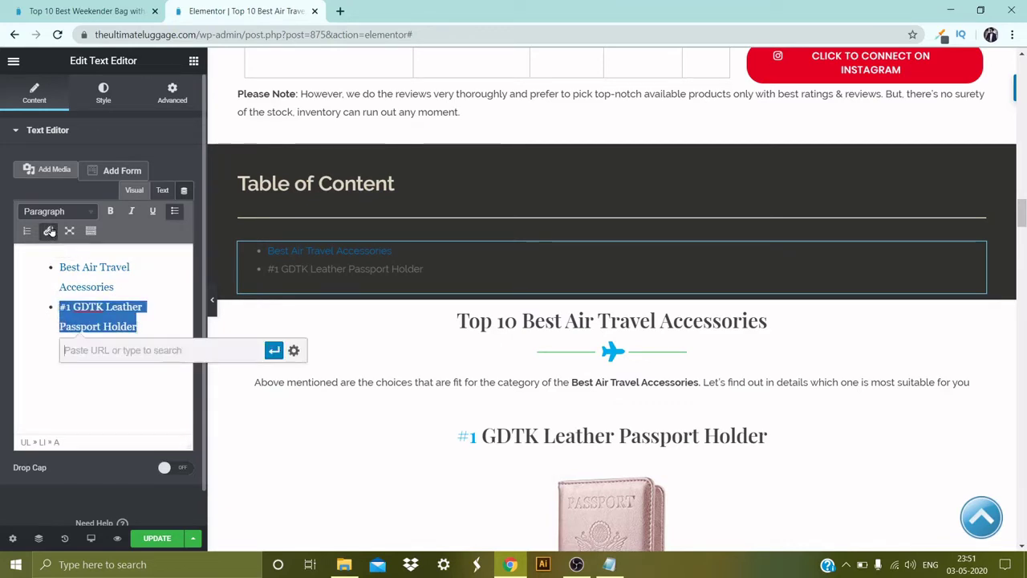
{"action": "type", "text": "#GDTK"}
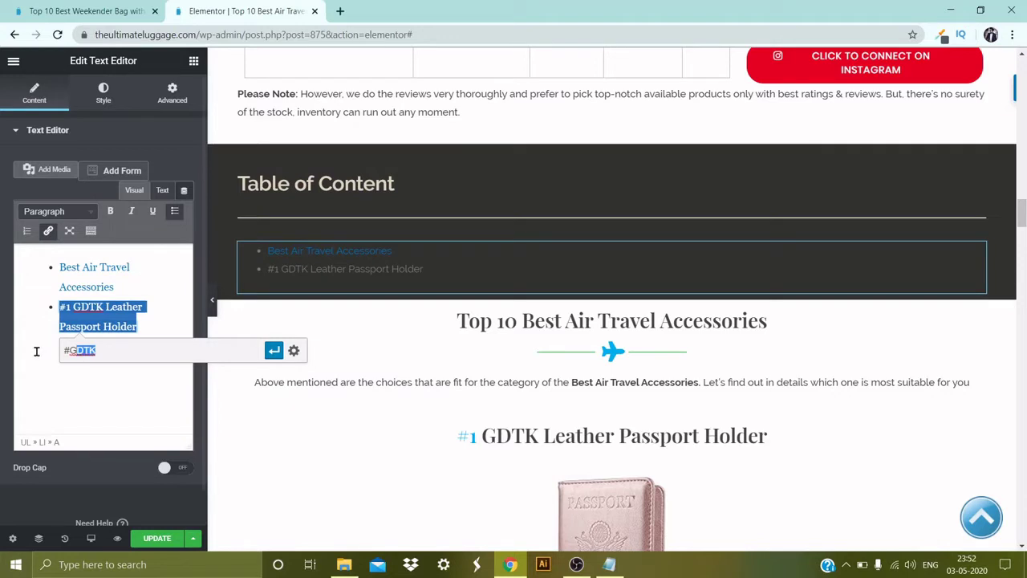
{"action": "triple_click", "coordinate": [82, 353]}
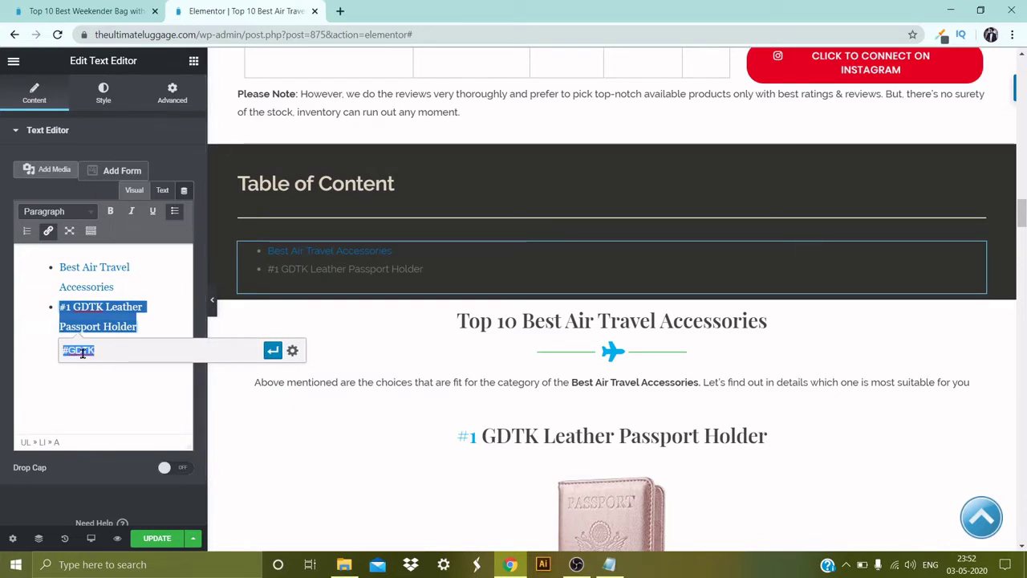
{"action": "left_click", "coordinate": [273, 350]}
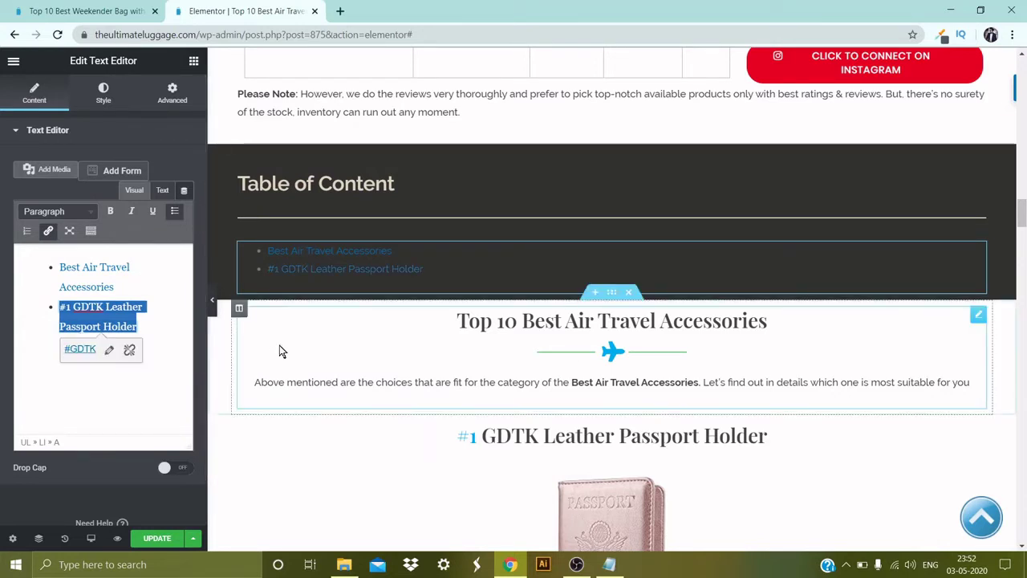
{"action": "left_click", "coordinate": [341, 275]}
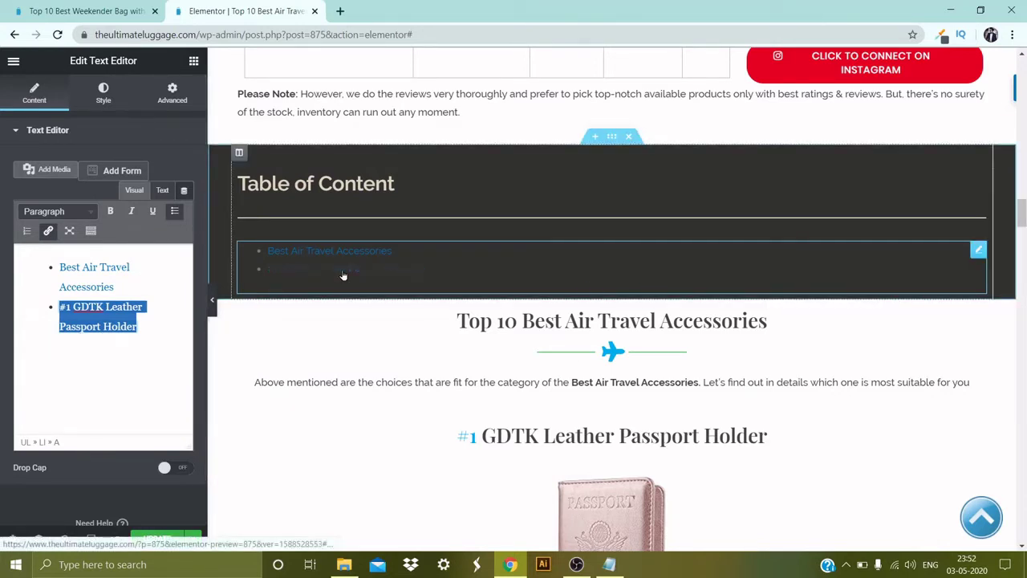
{"action": "left_click", "coordinate": [193, 62]}
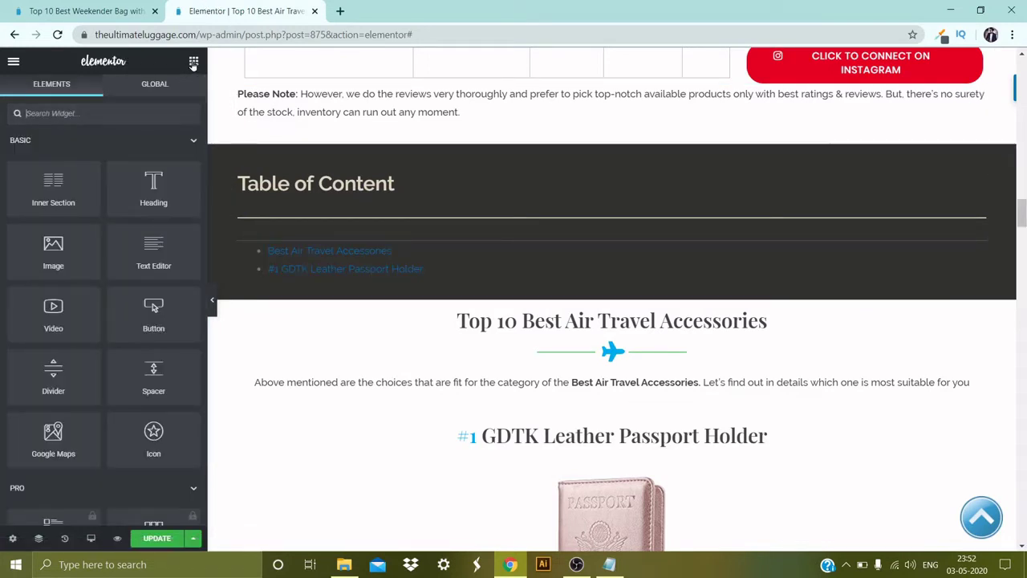
Step: Place a Menu Anchor with ID #GDTK above the #1 GDTK Leather Passport Holder heading
{"action": "left_click", "coordinate": [121, 110]}
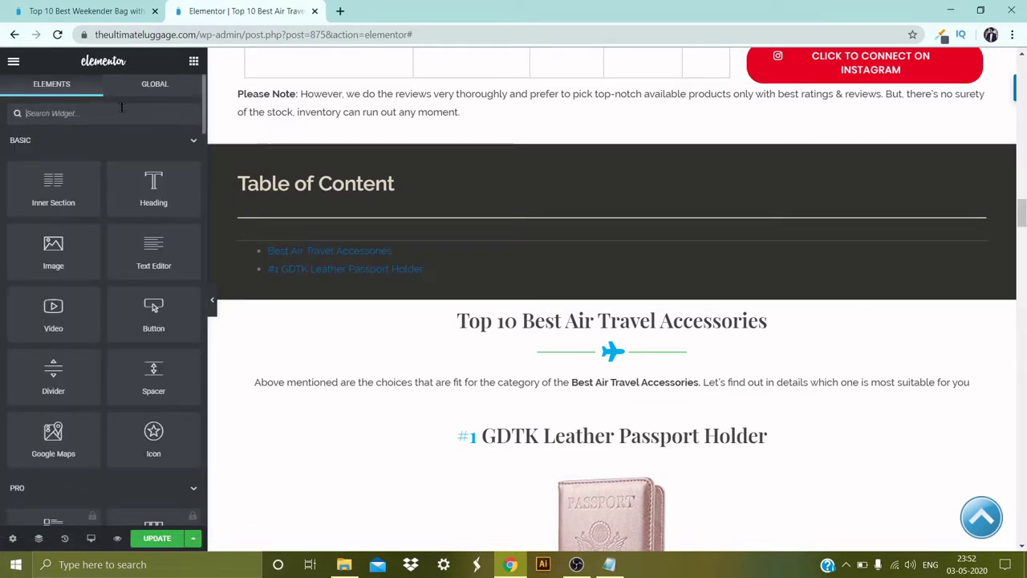
{"action": "type", "text": "anch"}
{"action": "left_click_drag", "start_coordinate": [57, 142], "coordinate": [534, 431]}
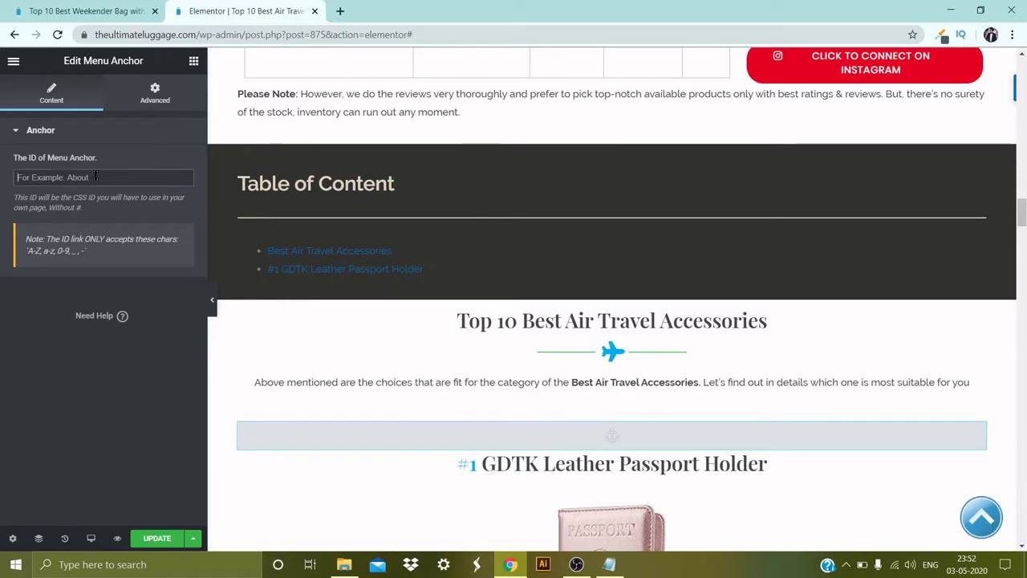
{"action": "left_click", "coordinate": [95, 176]}
{"action": "type", "text": "#GDTK"}
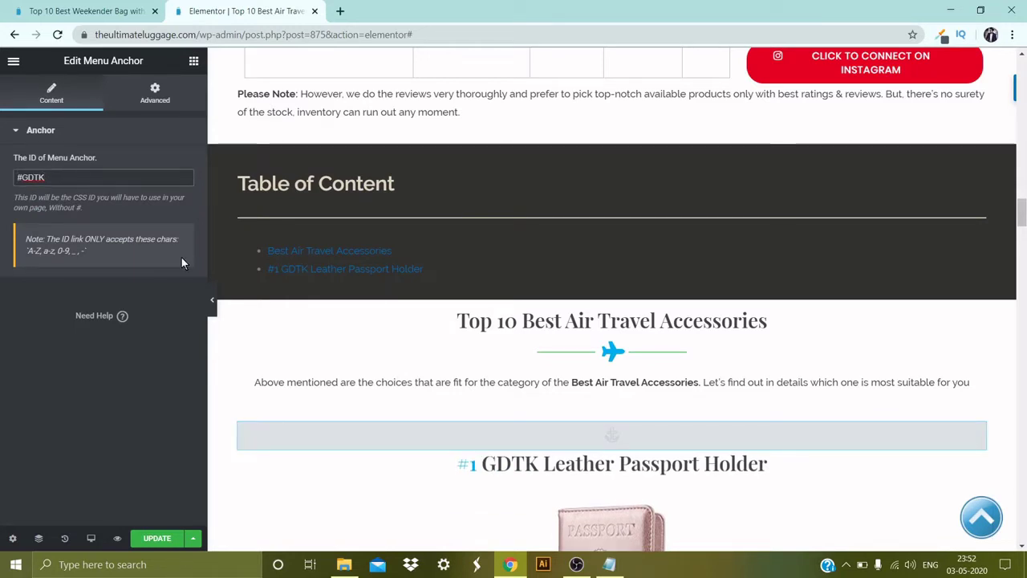
Step: Test that the #1 Table of Content link jumps to the GDTK section
{"action": "left_click", "coordinate": [351, 270]}
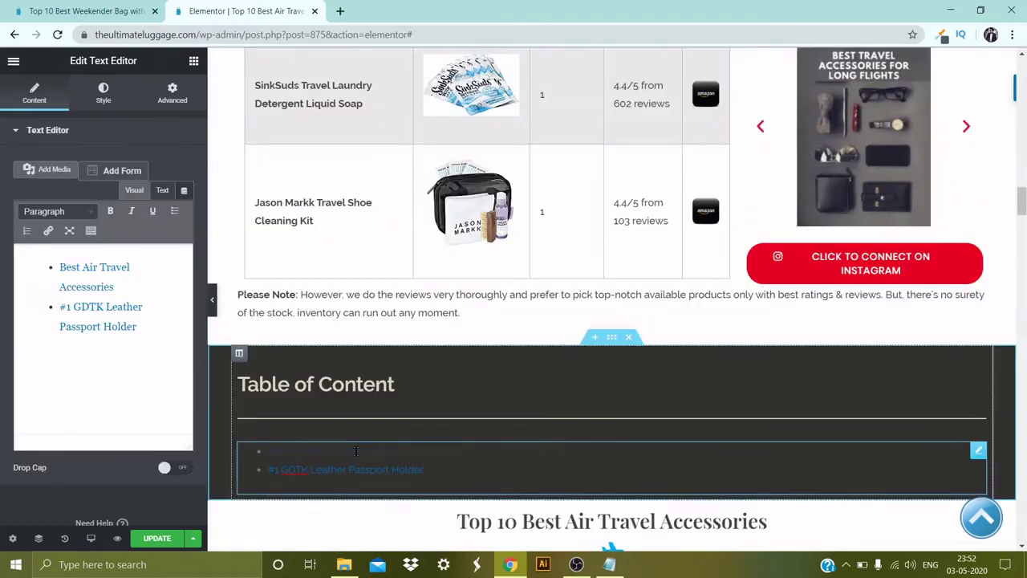
{"action": "scroll", "coordinate": [353, 465], "scroll_direction": "up", "scroll_amount": 2}
{"action": "scroll", "coordinate": [369, 434], "scroll_direction": "down", "scroll_amount": 8}
{"action": "scroll", "coordinate": [367, 414], "scroll_direction": "down", "scroll_amount": 15}
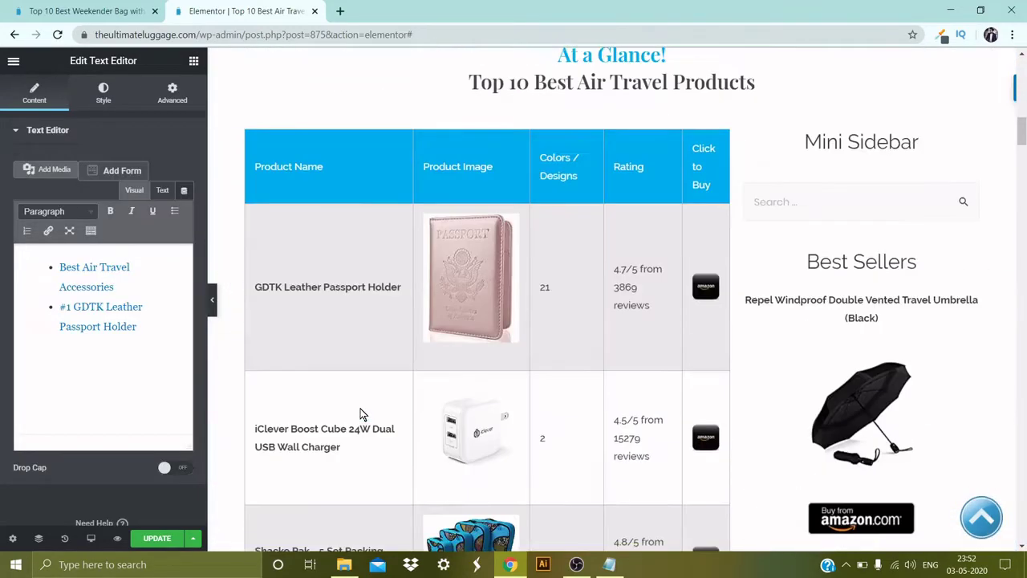
{"action": "scroll", "coordinate": [348, 259], "scroll_direction": "down", "scroll_amount": 3}
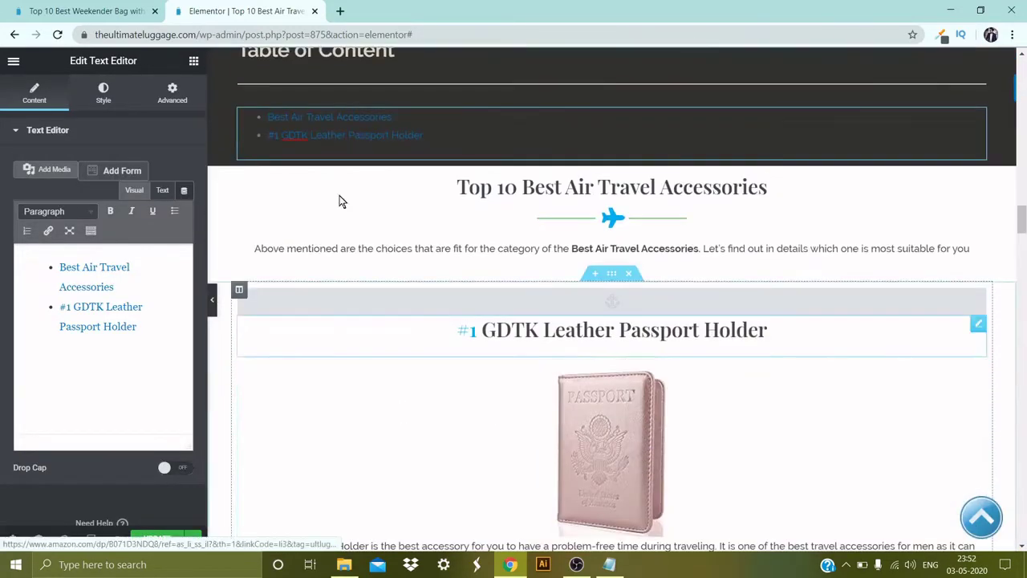
{"action": "scroll", "coordinate": [339, 156], "scroll_direction": "up", "scroll_amount": 5}
{"action": "scroll", "coordinate": [365, 363], "scroll_direction": "down", "scroll_amount": 1}
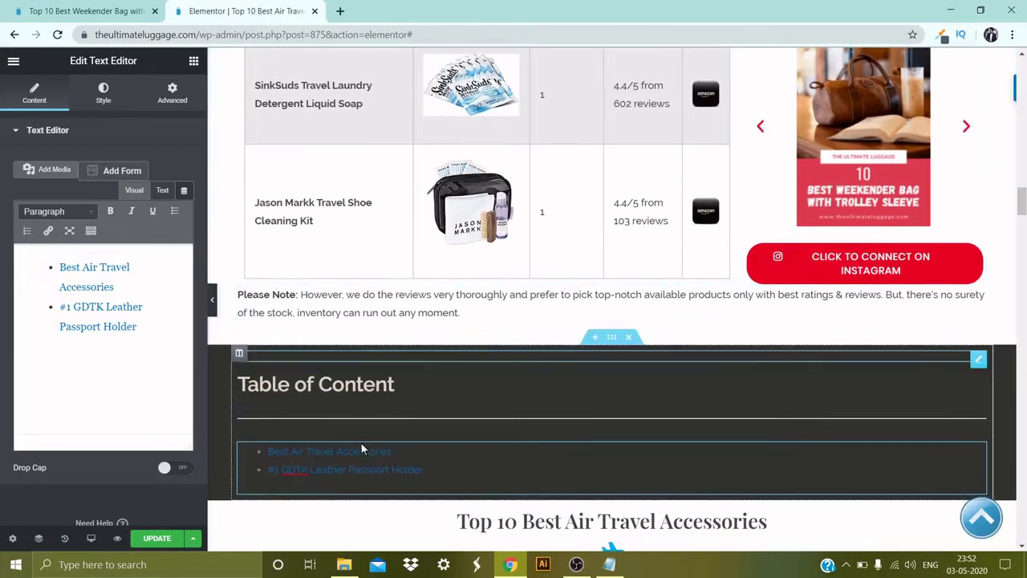
{"action": "left_click", "coordinate": [360, 468]}
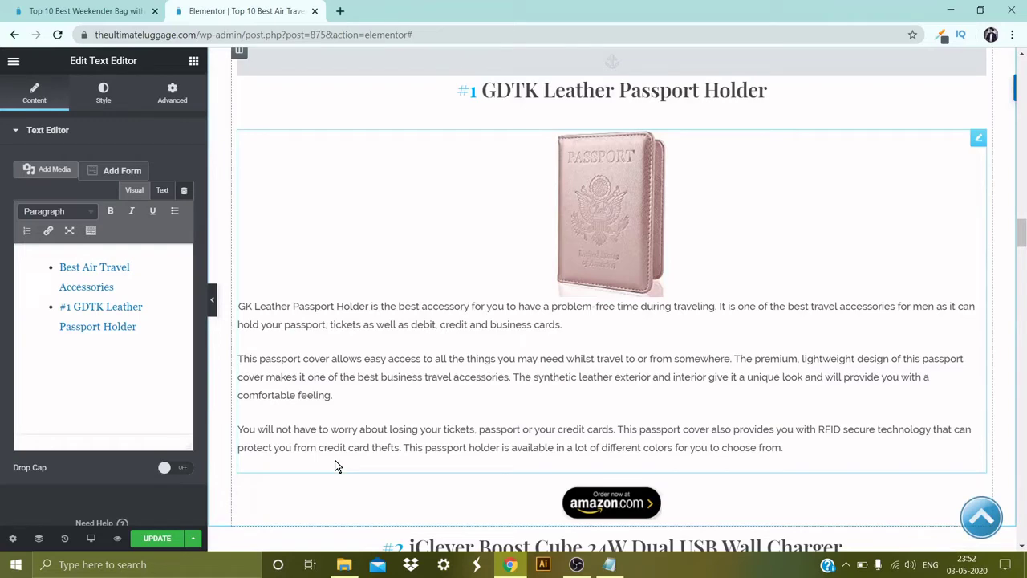
{"action": "scroll", "coordinate": [345, 439], "scroll_direction": "down", "scroll_amount": 3}
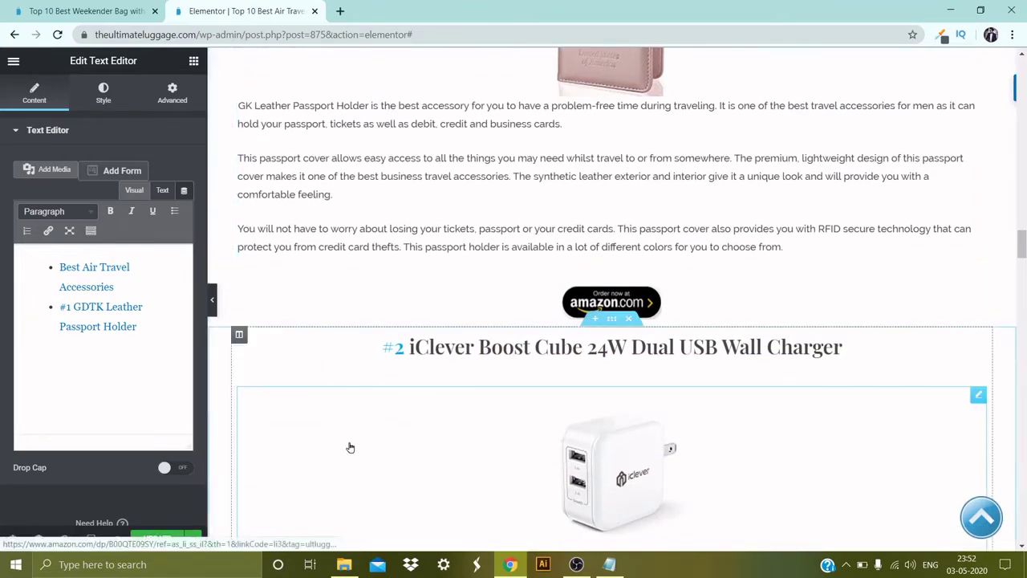
{"action": "scroll", "coordinate": [345, 439], "scroll_direction": "down", "scroll_amount": 3}
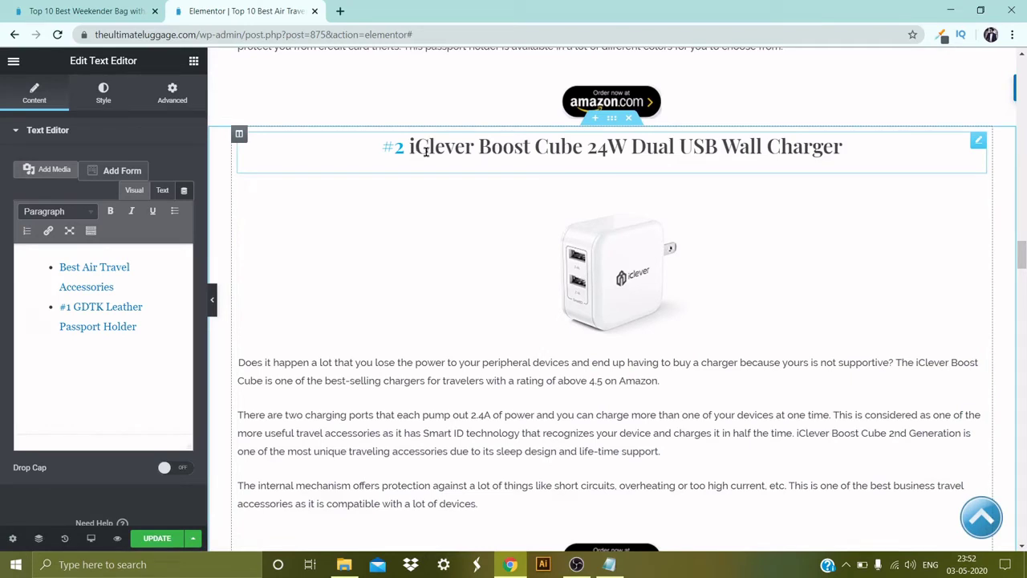
Step: Copy the product name from the #2 iClever Boost Cube heading's Highlighted Text field
{"action": "left_click", "coordinate": [455, 143]}
{"action": "double_click", "coordinate": [130, 192]}
{"action": "key", "text": "ctrl+a"}
{"action": "key", "text": "ctrl+c"}
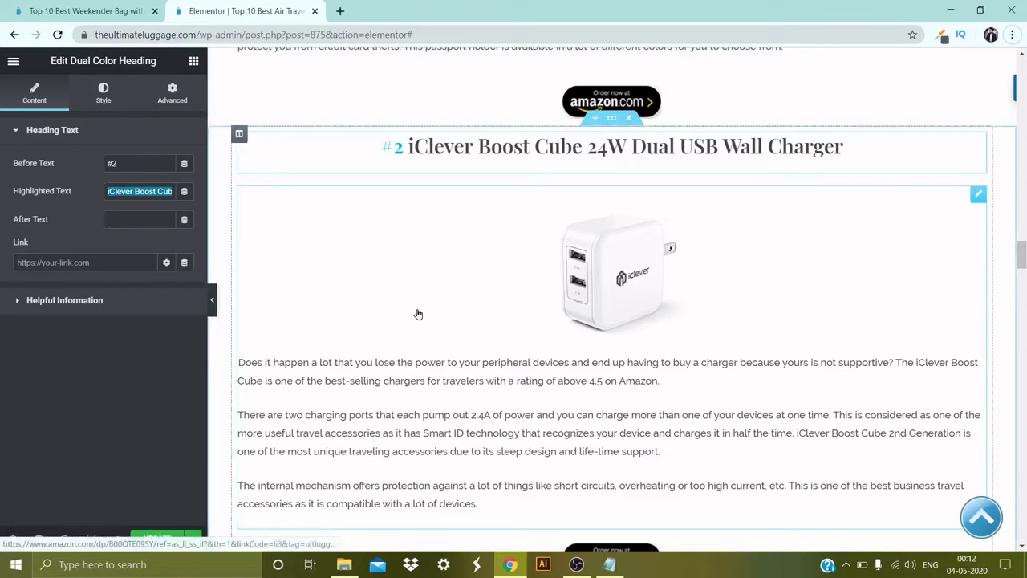
{"action": "scroll", "coordinate": [416, 313], "scroll_direction": "up", "scroll_amount": 8}
{"action": "scroll", "coordinate": [418, 314], "scroll_direction": "up", "scroll_amount": 3}
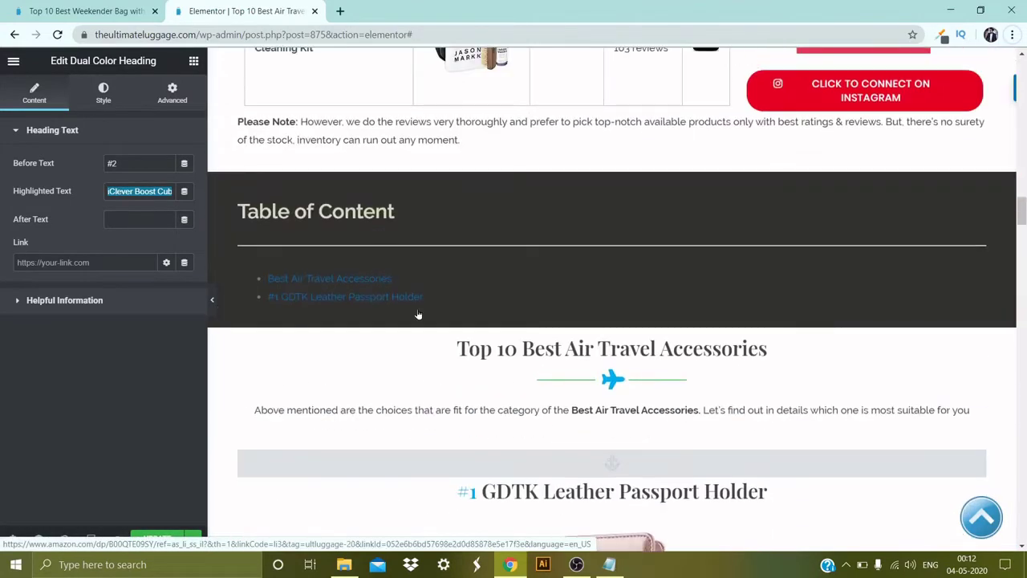
Step: Add a third bullet '#2 iClever Boost Cube 24W Dual USB Wall Charger' below the #1 entry
{"action": "left_click", "coordinate": [436, 295]}
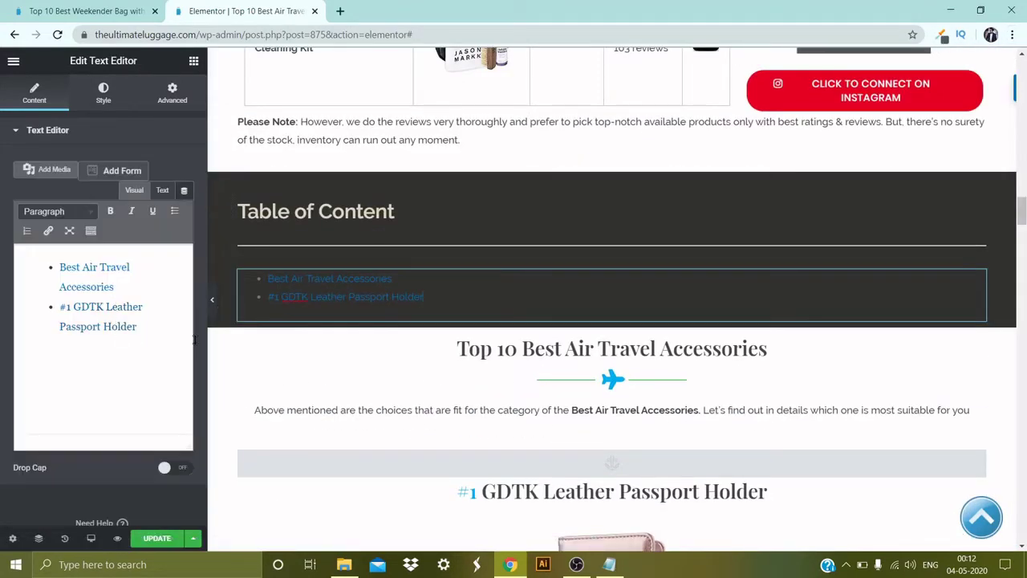
{"action": "triple_click", "coordinate": [182, 327]}
{"action": "left_click", "coordinate": [182, 328]}
{"action": "key", "text": "Return"}
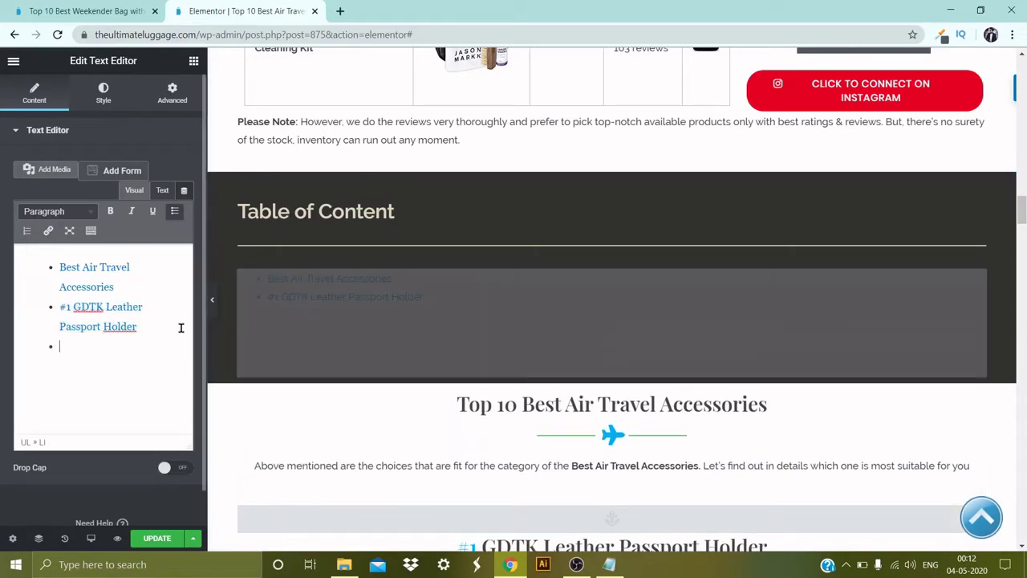
{"action": "type", "text": "#2"}
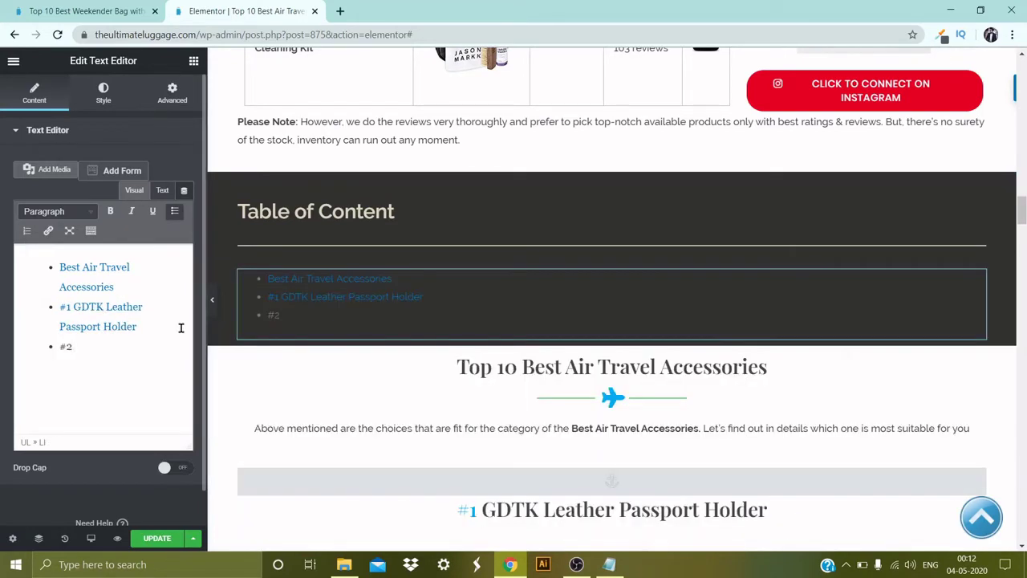
{"action": "key", "text": "ctrl+v"}
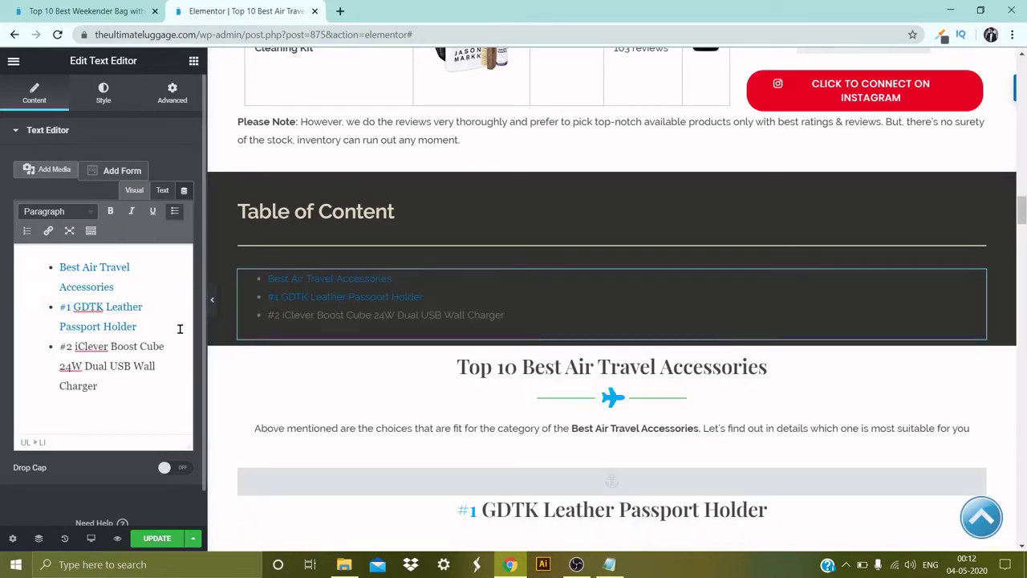
Step: Link the #2 iClever entry to #iClever
{"action": "left_click_drag", "start_coordinate": [112, 387], "coordinate": [52, 349]}
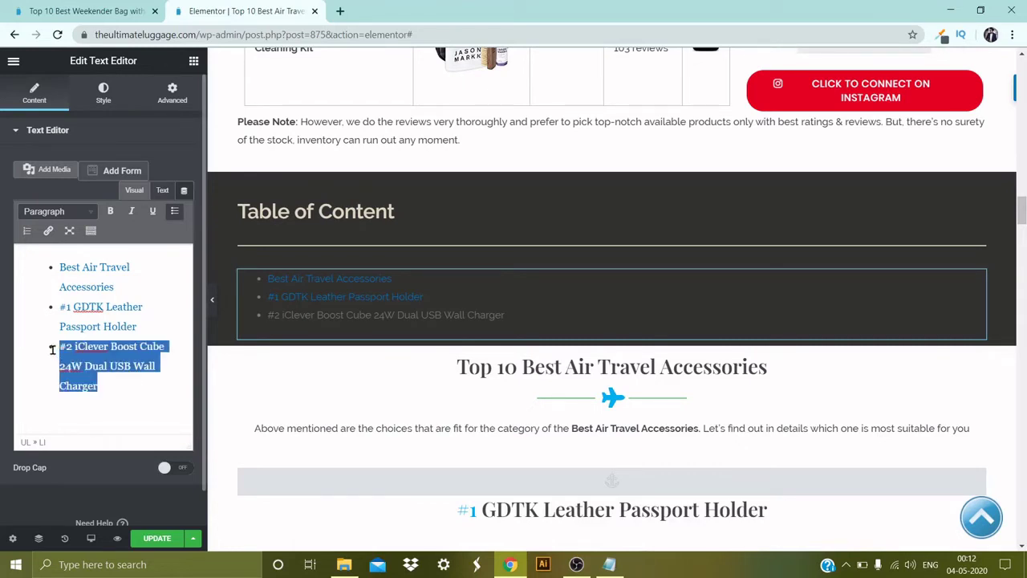
{"action": "left_click", "coordinate": [49, 231]}
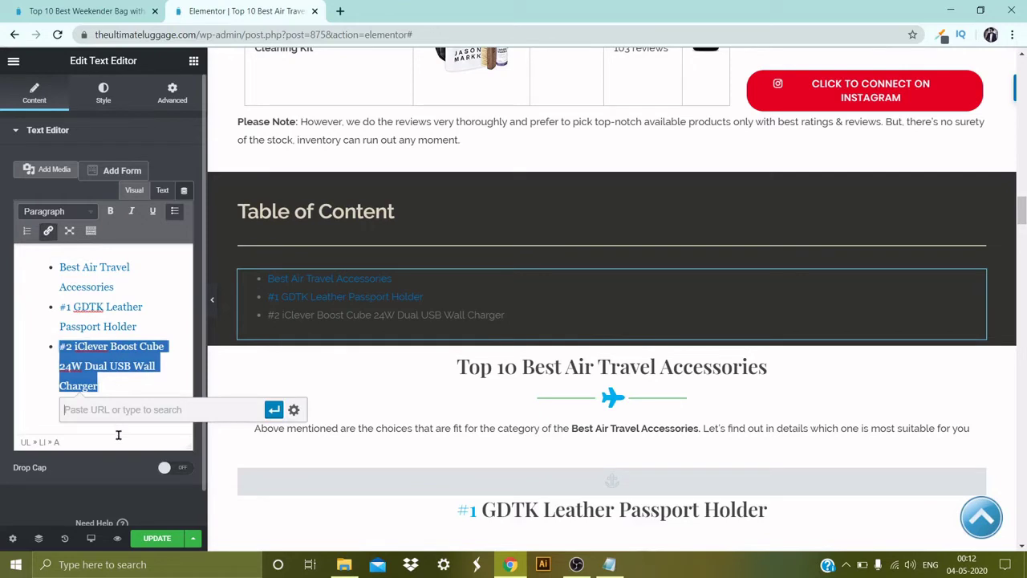
{"action": "type", "text": "#"}
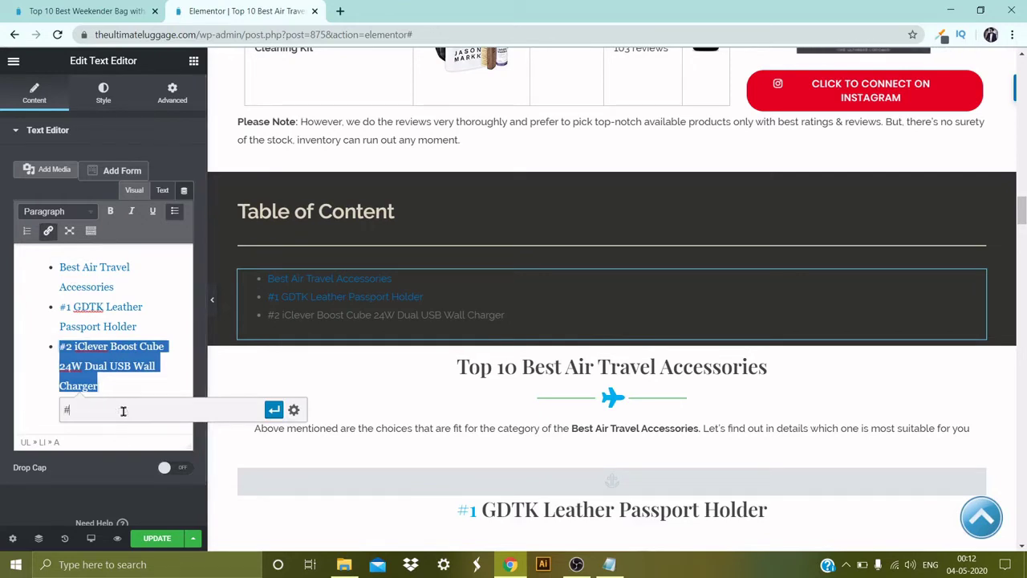
{"action": "type", "text": "iClever"}
{"action": "left_click_drag", "start_coordinate": [114, 408], "coordinate": [19, 410]}
{"action": "key", "text": "ctrl+c"}
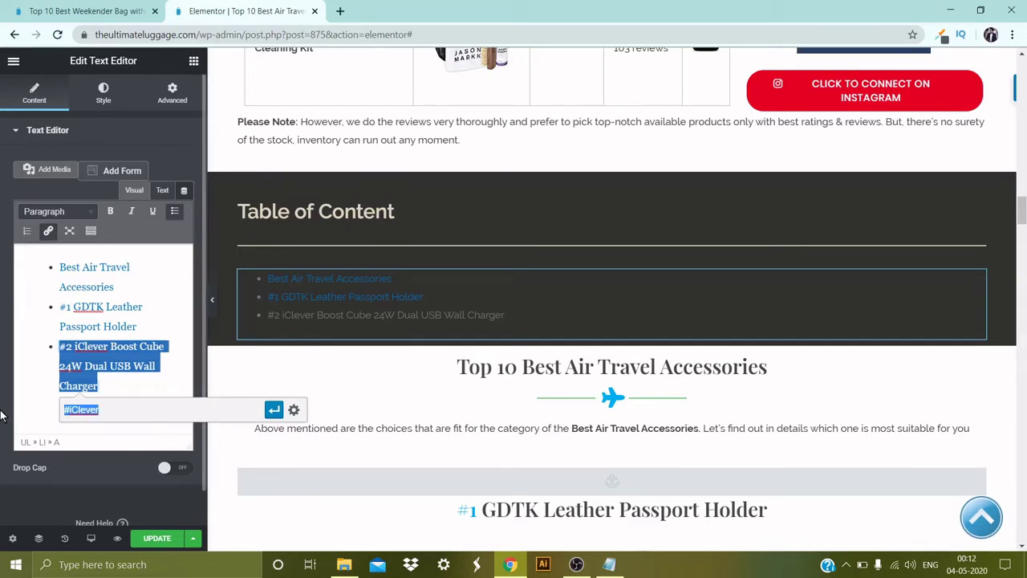
{"action": "left_click", "coordinate": [273, 411]}
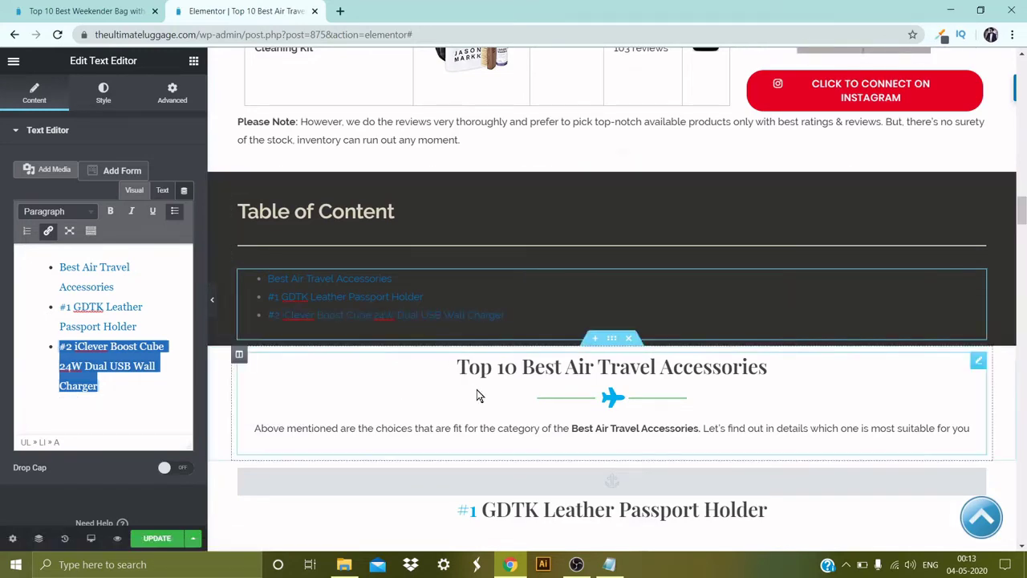
Step: Drag a Menu Anchor above the #2 iClever heading and paste #iClever as its ID
{"action": "scroll", "coordinate": [477, 389], "scroll_direction": "down", "scroll_amount": 8}
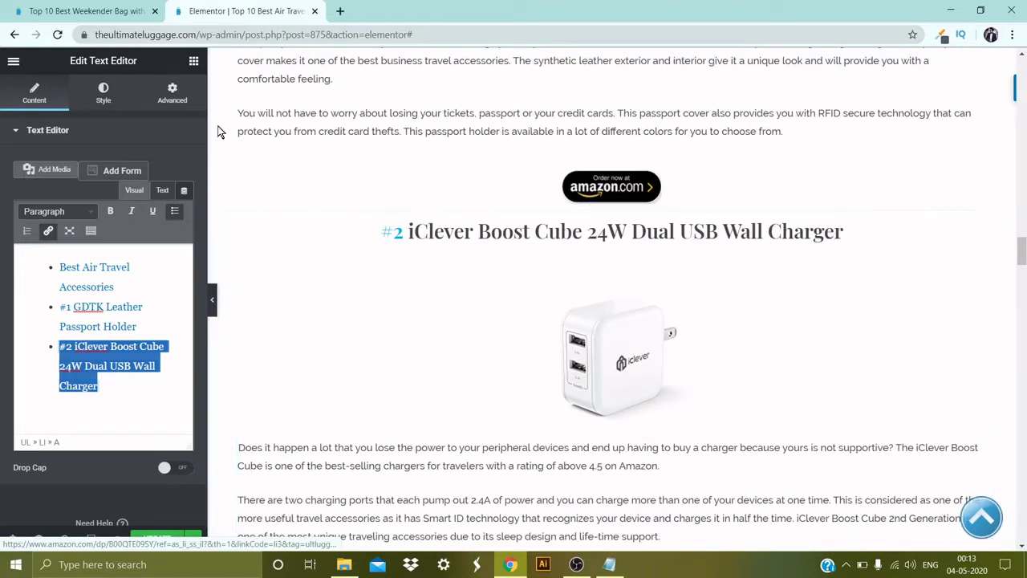
{"action": "left_click", "coordinate": [194, 63]}
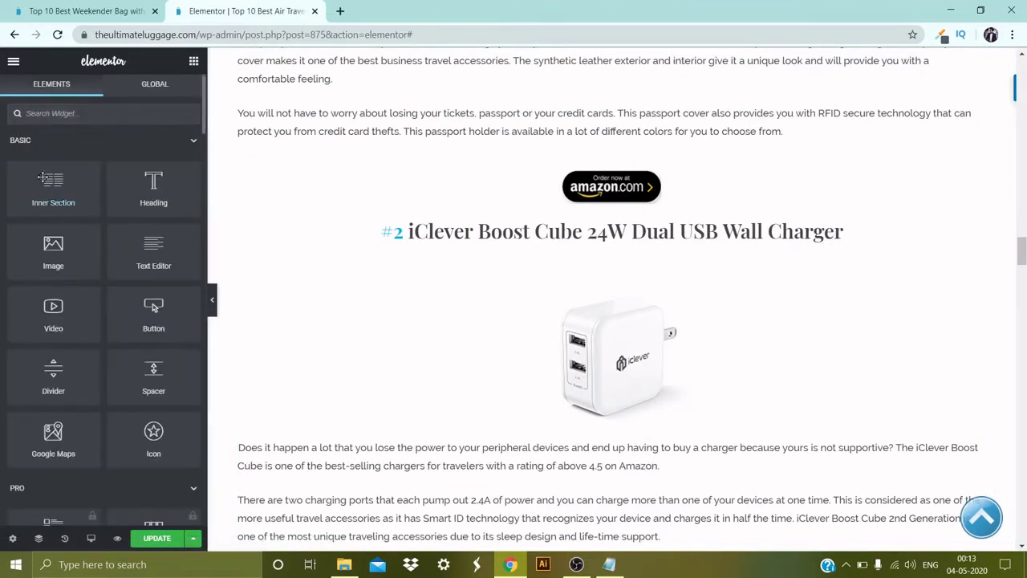
{"action": "left_click", "coordinate": [118, 113]}
{"action": "type", "text": "anch"}
{"action": "left_click_drag", "start_coordinate": [64, 157], "coordinate": [601, 231]}
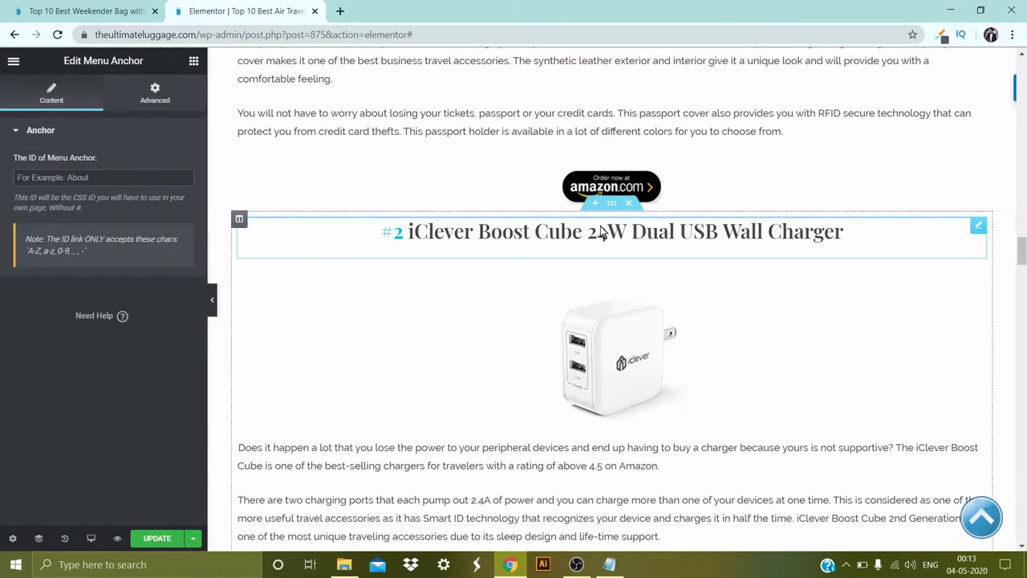
{"action": "key", "text": "ctrl+v"}
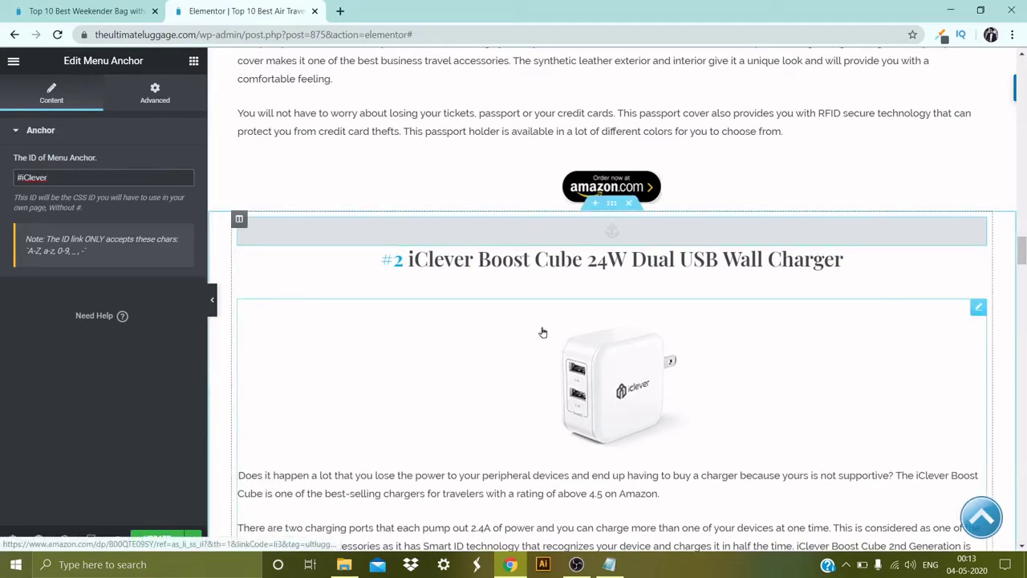
{"action": "scroll", "coordinate": [543, 331], "scroll_direction": "up", "scroll_amount": 10}
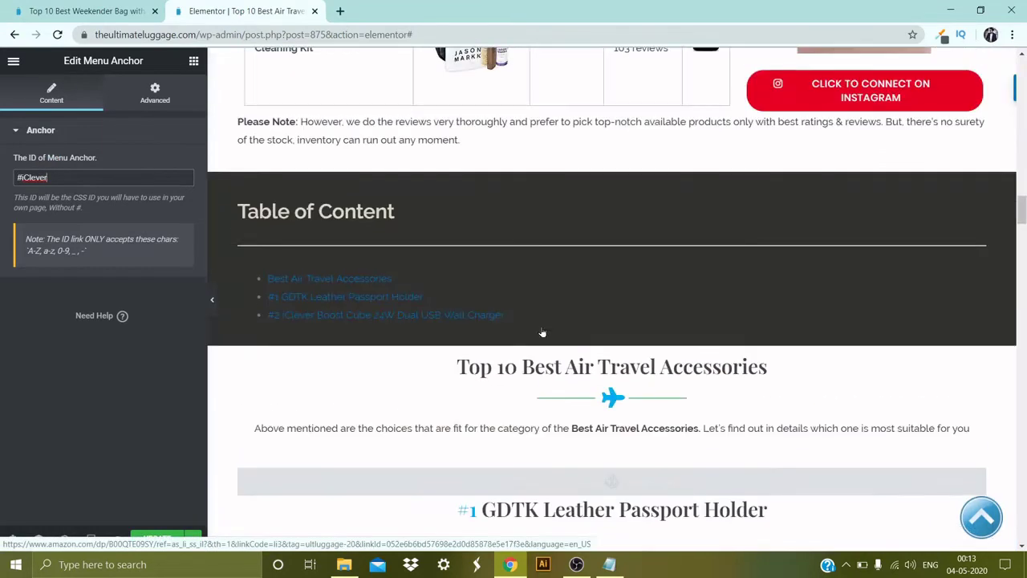
Step: Copy the product name from the #3 Shacke Pak heading's text
{"action": "left_click", "coordinate": [452, 284]}
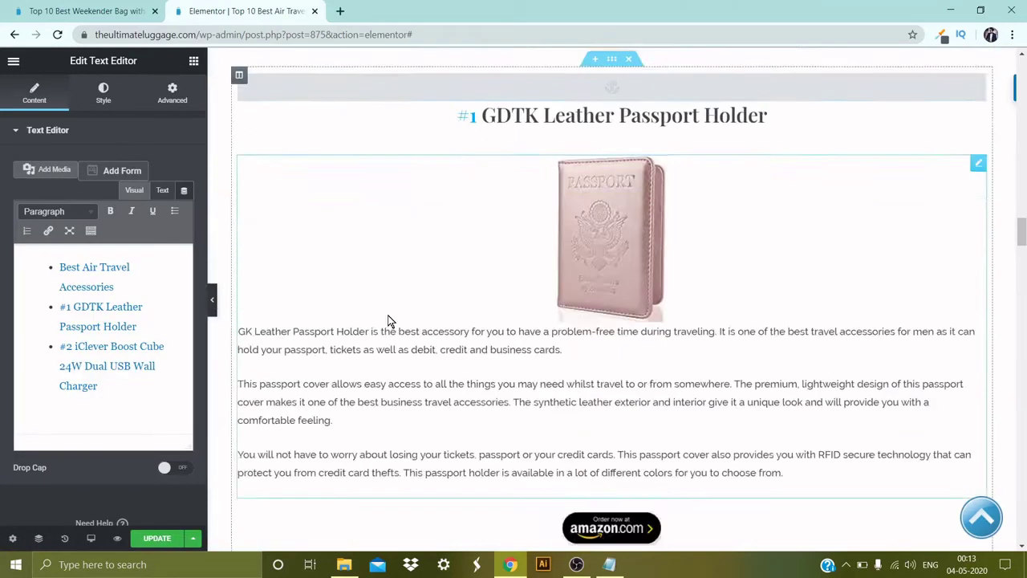
{"action": "scroll", "coordinate": [393, 321], "scroll_direction": "down", "scroll_amount": 8}
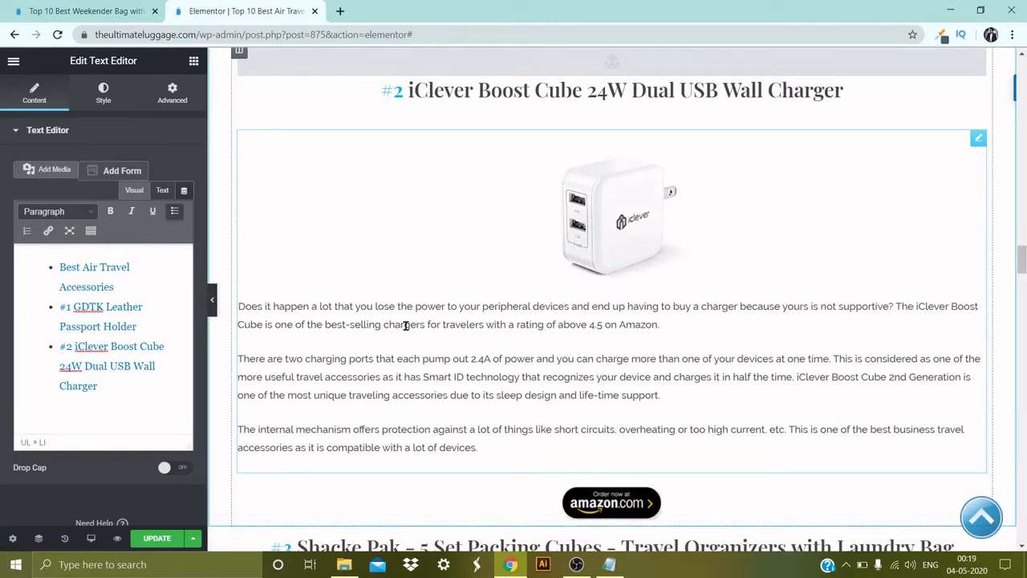
{"action": "scroll", "coordinate": [406, 325], "scroll_direction": "down", "scroll_amount": 2}
{"action": "left_click", "coordinate": [454, 414]}
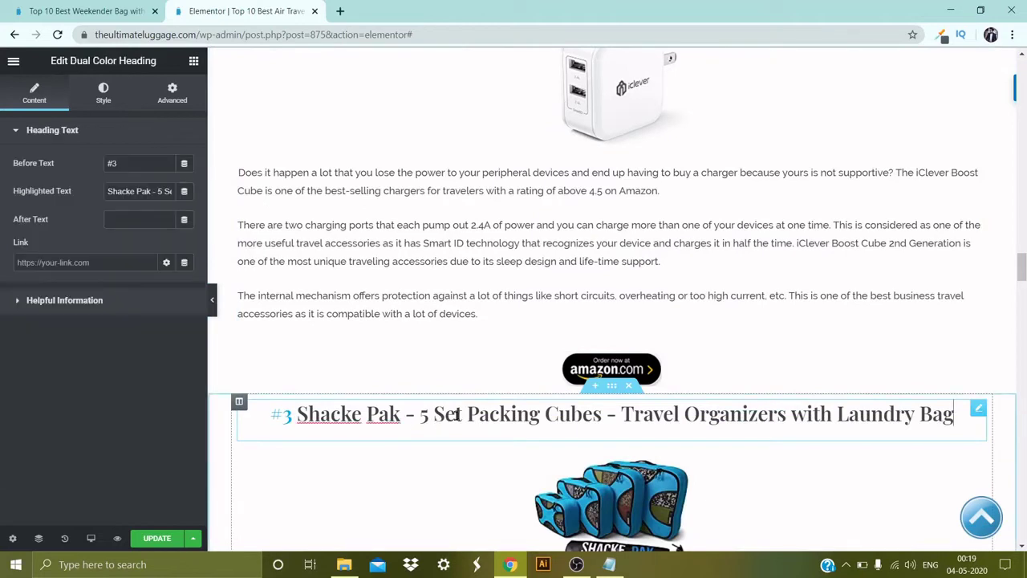
{"action": "double_click", "coordinate": [134, 191]}
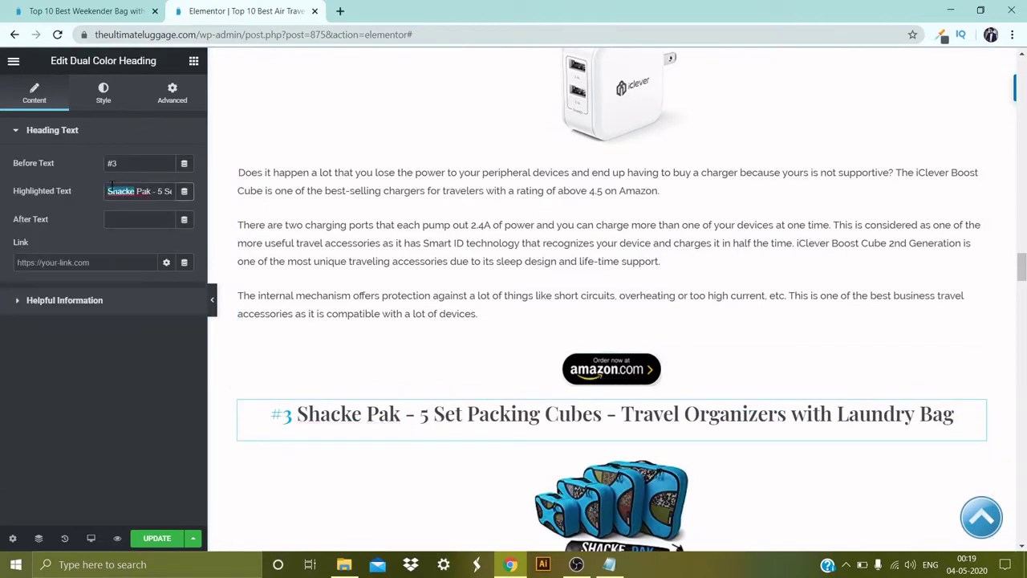
{"action": "key", "text": "ctrl+a"}
{"action": "key", "text": "ctrl+c"}
{"action": "scroll", "coordinate": [401, 297], "scroll_direction": "up", "scroll_amount": 15}
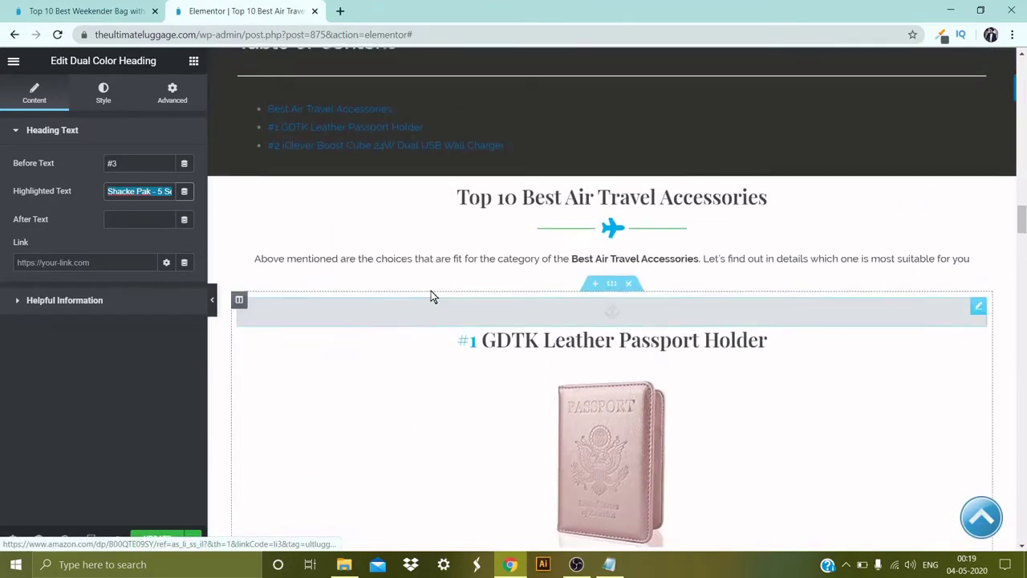
Step: Add a bullet '#3 Shacke Pak - 5 Set Packing Cubes' after the #2 entry
{"action": "left_click", "coordinate": [374, 165]}
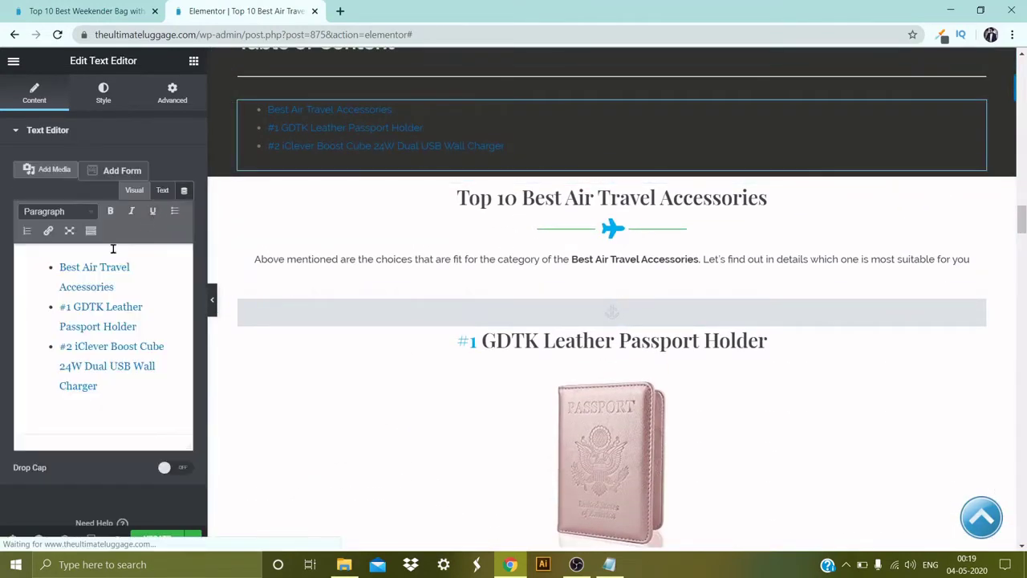
{"action": "left_click", "coordinate": [138, 383]}
{"action": "key", "text": "Return"}
{"action": "type", "text": "#"}
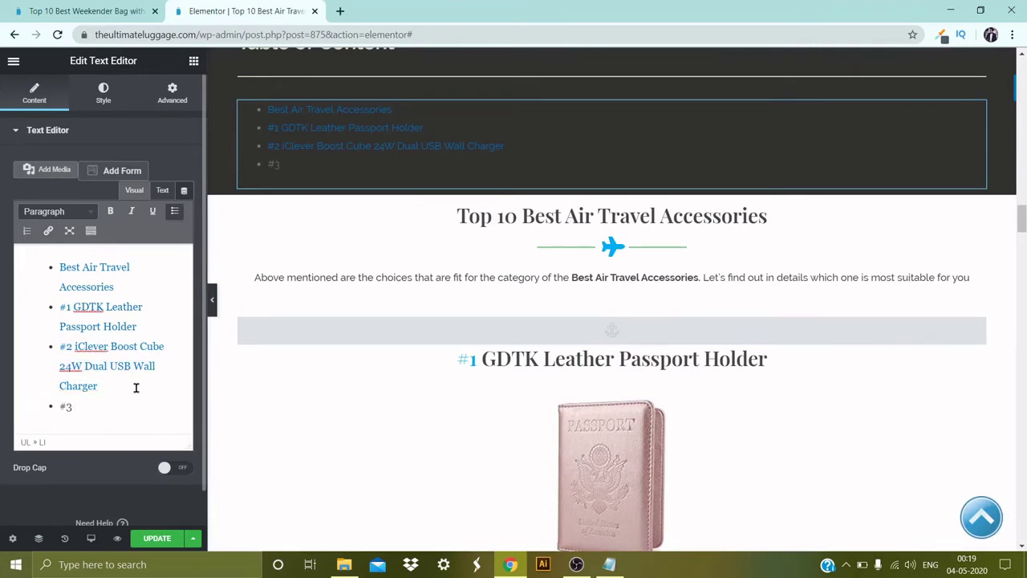
{"action": "type", "text": "3"}
{"action": "key", "text": "ctrl+v"}
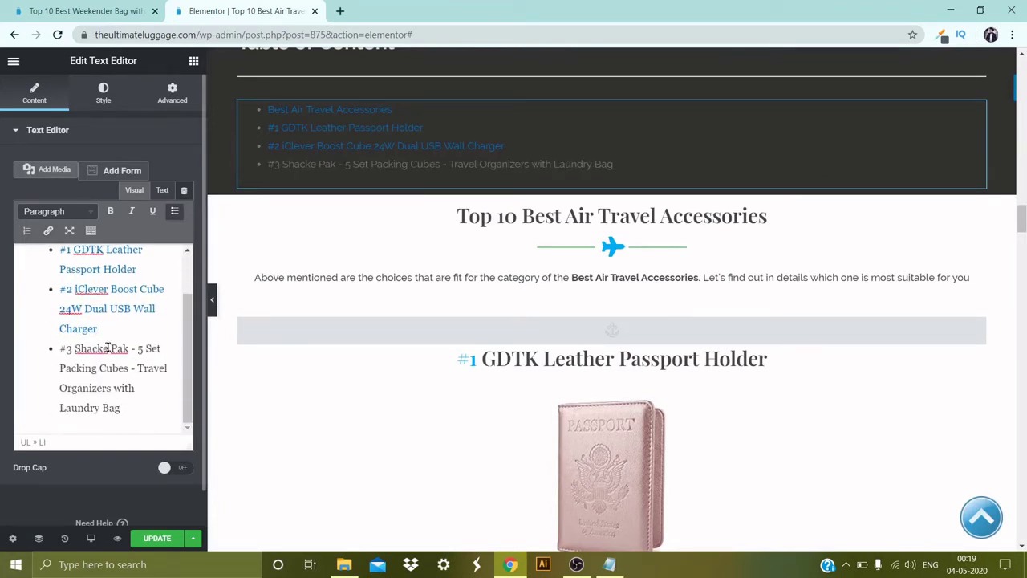
Step: Link the #3 Shacke Pak entry to #Shacke
{"action": "double_click", "coordinate": [101, 348]}
{"action": "left_click_drag", "start_coordinate": [77, 348], "coordinate": [106, 347]}
{"action": "left_click_drag", "start_coordinate": [122, 409], "coordinate": [48, 349]}
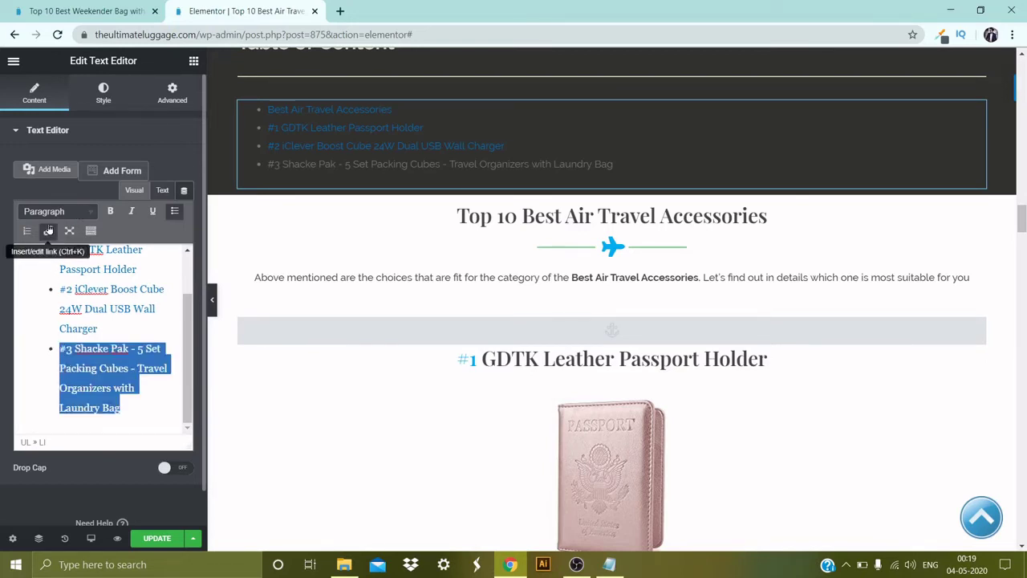
{"action": "left_click", "coordinate": [48, 231]}
{"action": "type", "text": "#Shacke"}
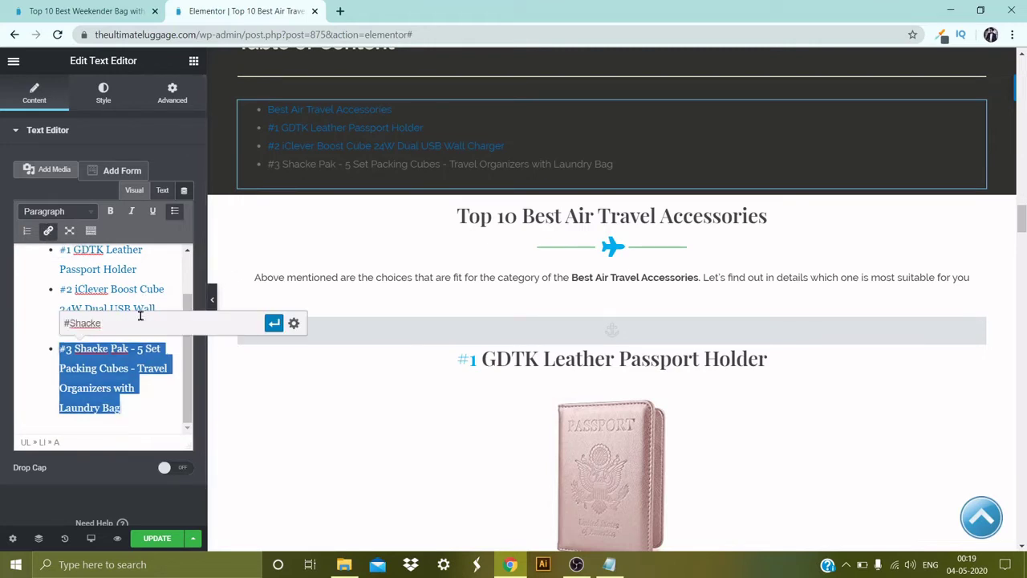
{"action": "left_click", "coordinate": [271, 323]}
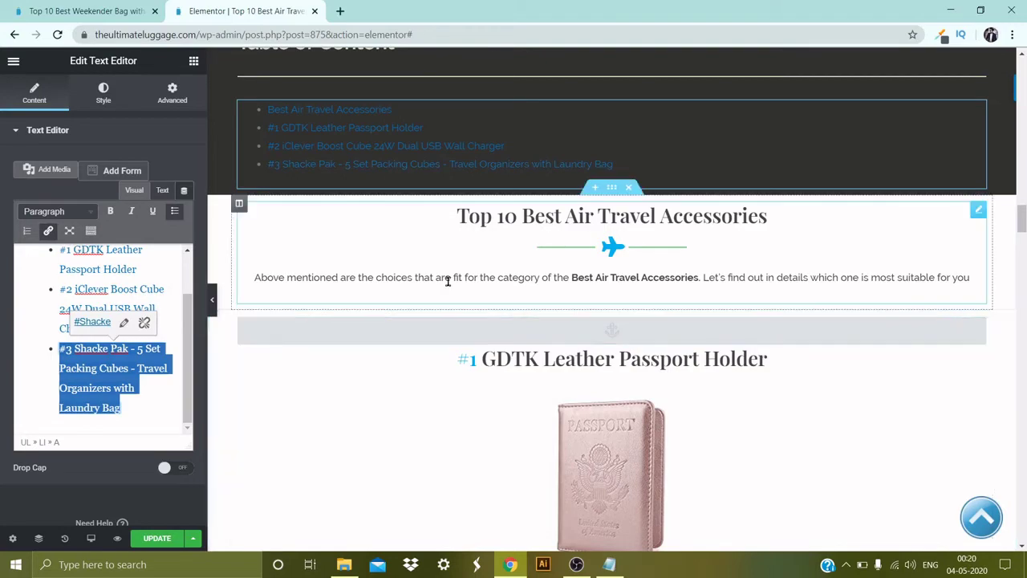
Step: Drag a Menu Anchor above the #3 Shacke Pak heading and give it the ID #Shacke
{"action": "scroll", "coordinate": [447, 280], "scroll_direction": "down", "scroll_amount": 4}
{"action": "scroll", "coordinate": [449, 282], "scroll_direction": "down", "scroll_amount": 10}
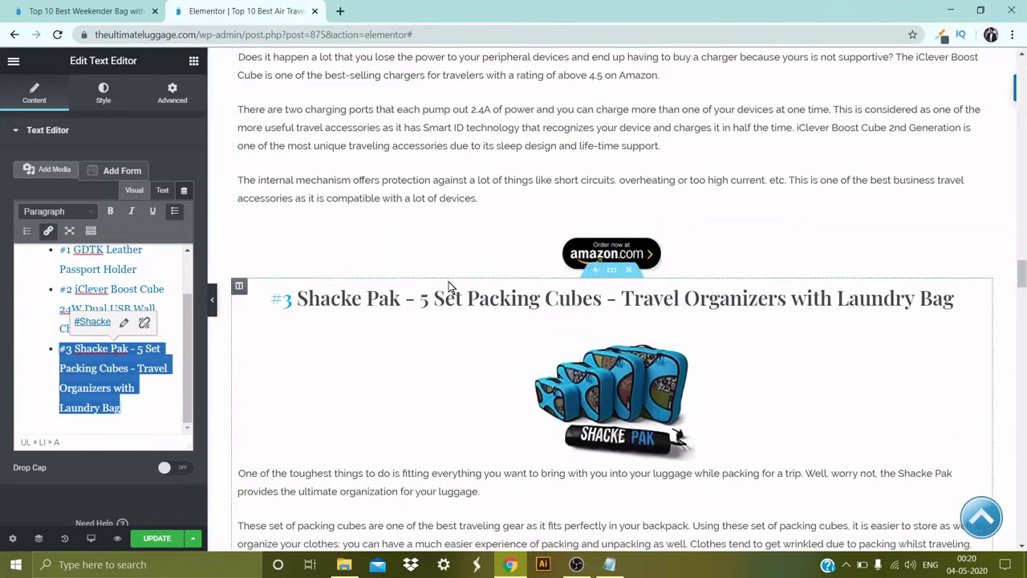
{"action": "left_click", "coordinate": [193, 61]}
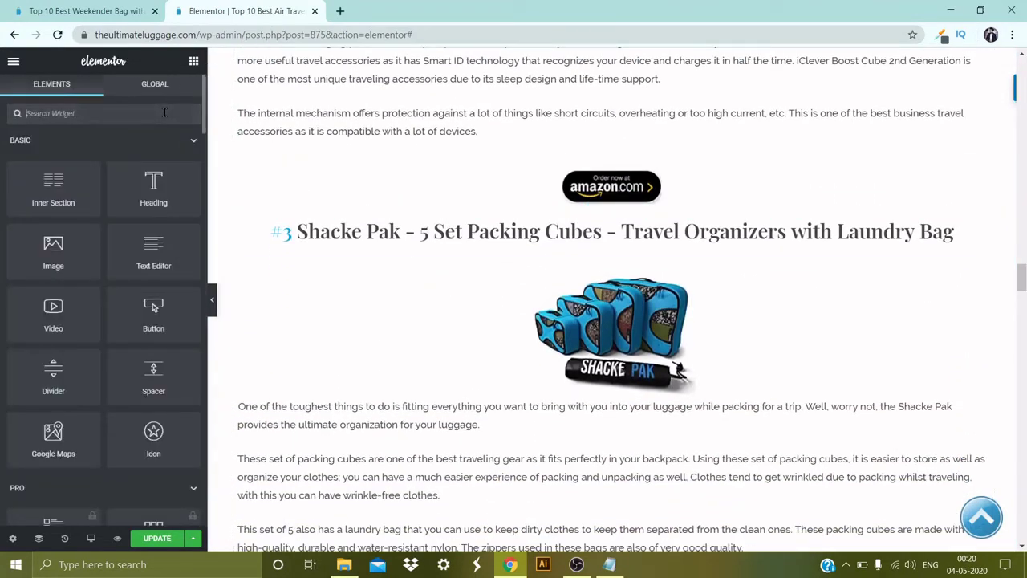
{"action": "left_click", "coordinate": [163, 113]}
{"action": "type", "text": "anch"}
{"action": "left_click_drag", "start_coordinate": [64, 152], "coordinate": [449, 217]}
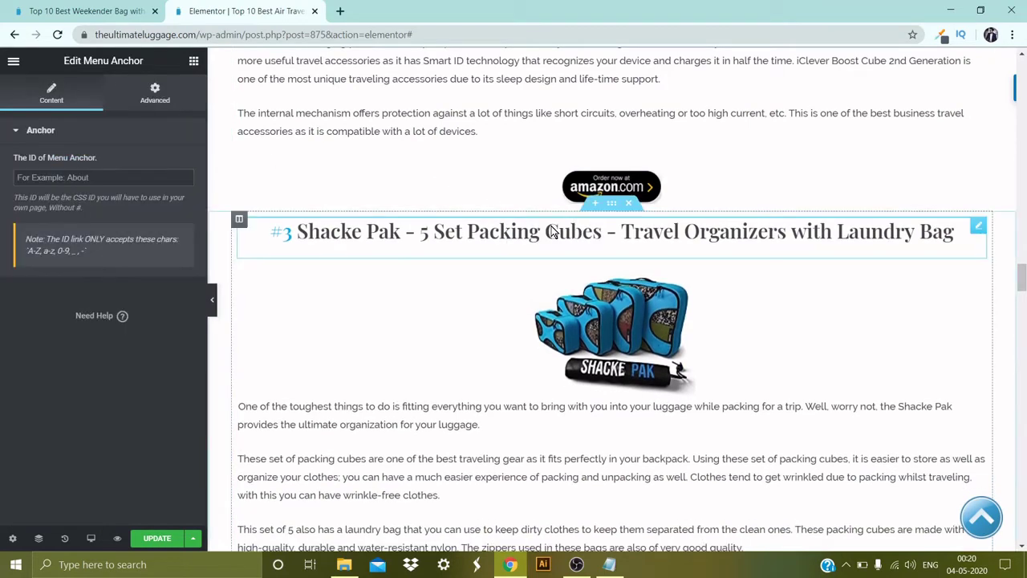
{"action": "type", "text": "Shacke"}
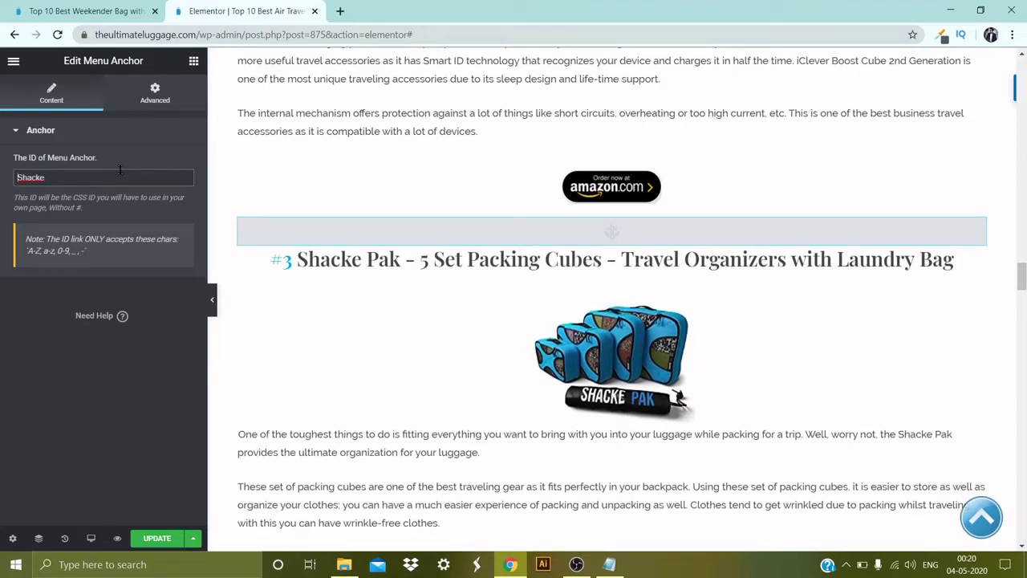
{"action": "type", "text": "#"}
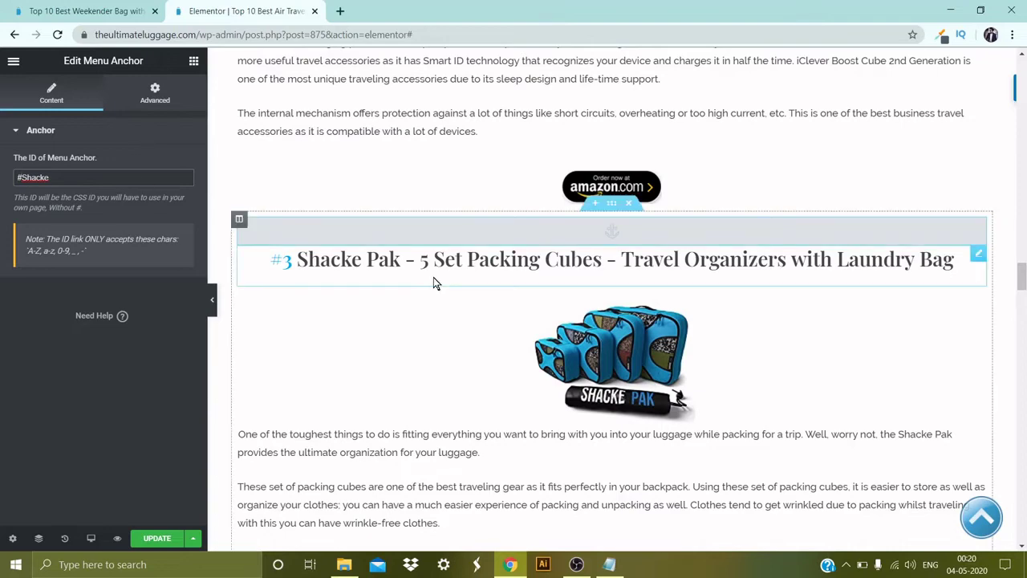
{"action": "scroll", "coordinate": [440, 378], "scroll_direction": "up", "scroll_amount": 15}
{"action": "scroll", "coordinate": [439, 382], "scroll_direction": "up", "scroll_amount": 2}
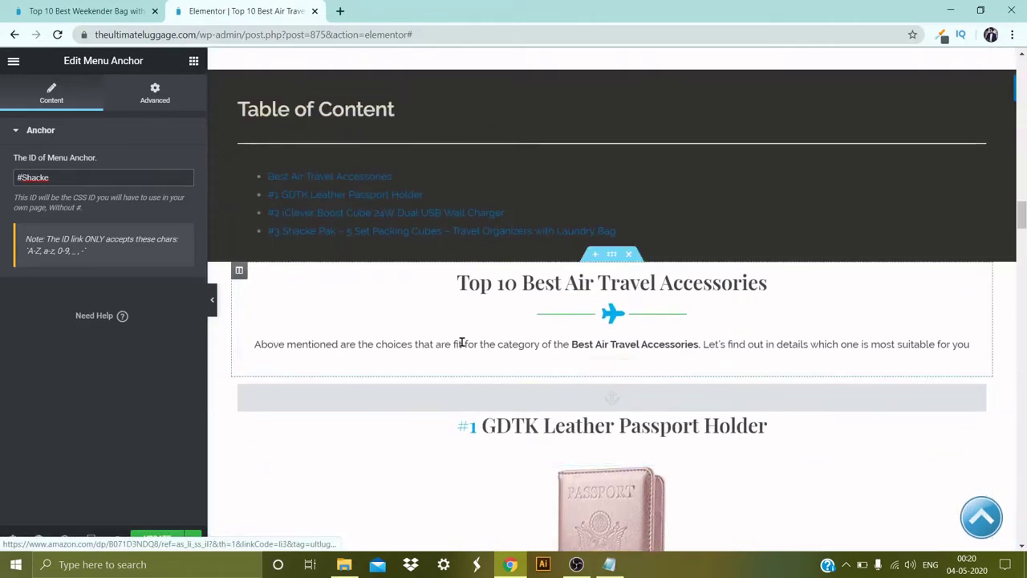
Step: Test the #3 Table of Content link and scroll through the product sections
{"action": "left_click", "coordinate": [366, 239]}
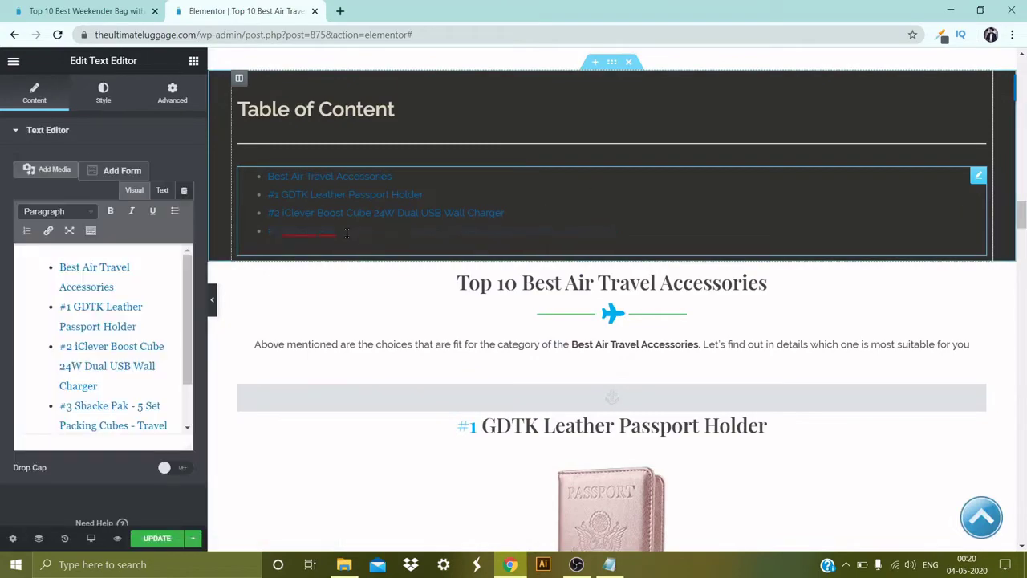
{"action": "left_click", "coordinate": [347, 233]}
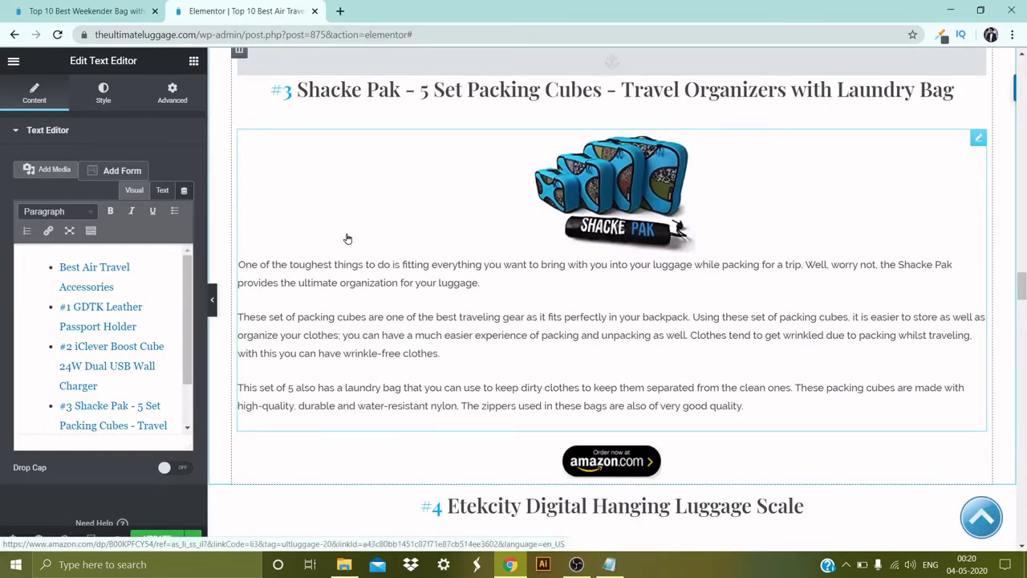
{"action": "scroll", "coordinate": [347, 239], "scroll_direction": "up", "scroll_amount": 10}
{"action": "scroll", "coordinate": [346, 239], "scroll_direction": "down", "scroll_amount": 2}
{"action": "scroll", "coordinate": [347, 240], "scroll_direction": "down", "scroll_amount": 20}
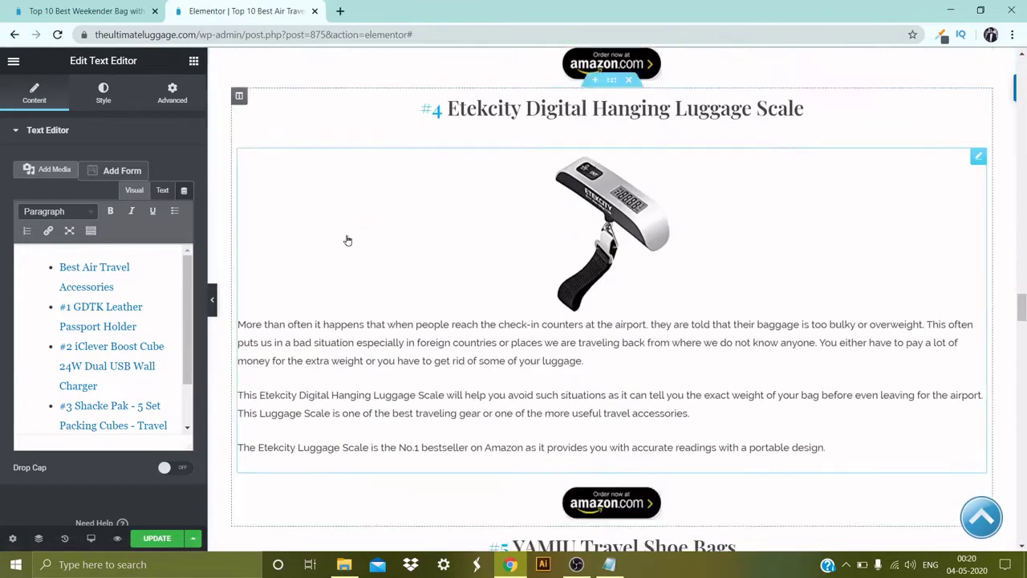
{"action": "scroll", "coordinate": [347, 241], "scroll_direction": "down", "scroll_amount": 3}
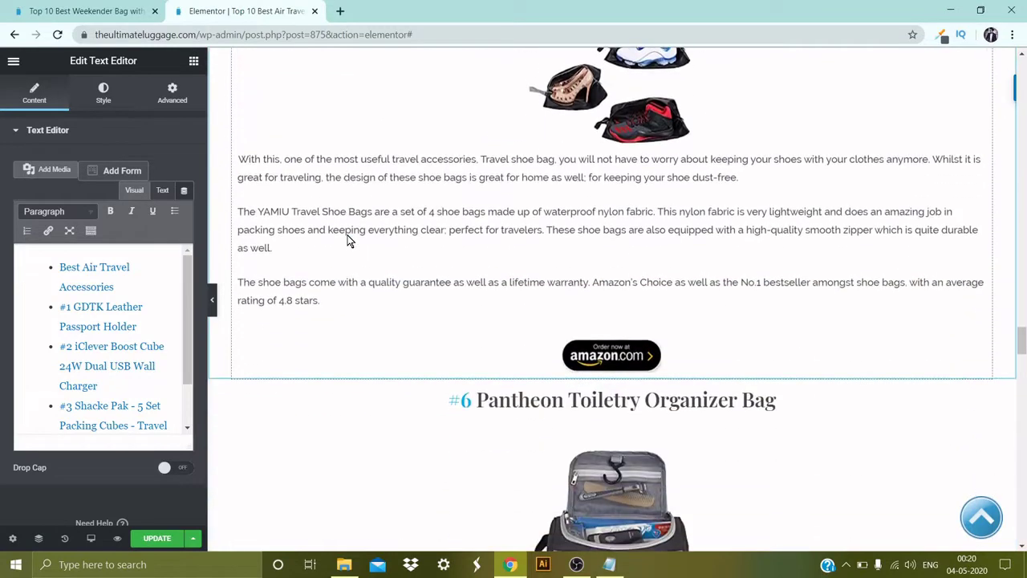
{"action": "scroll", "coordinate": [348, 241], "scroll_direction": "down", "scroll_amount": 11}
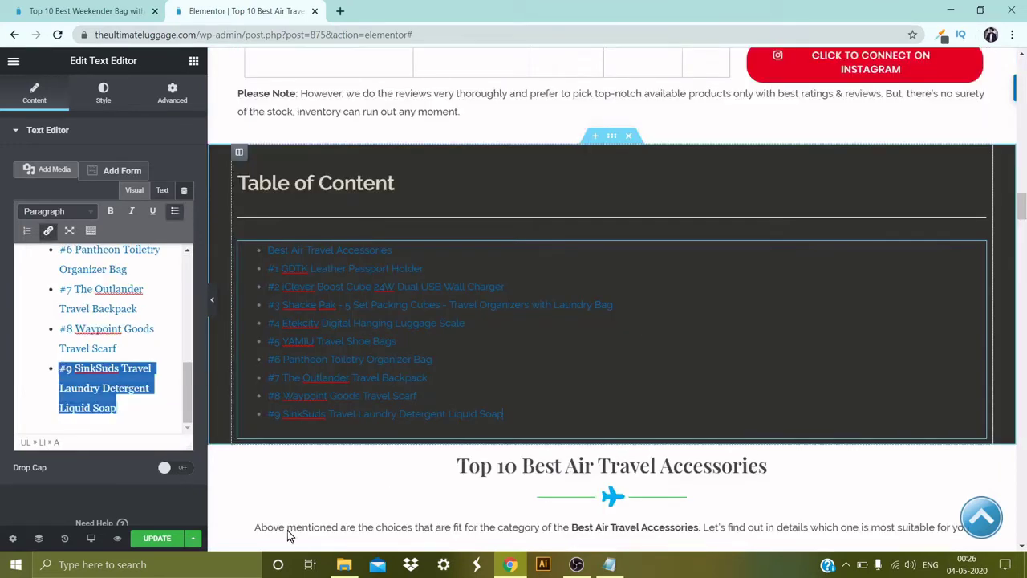
Step: Test the #9 link, then copy the #10 Jason Markk heading's product name
{"action": "left_click", "coordinate": [353, 415]}
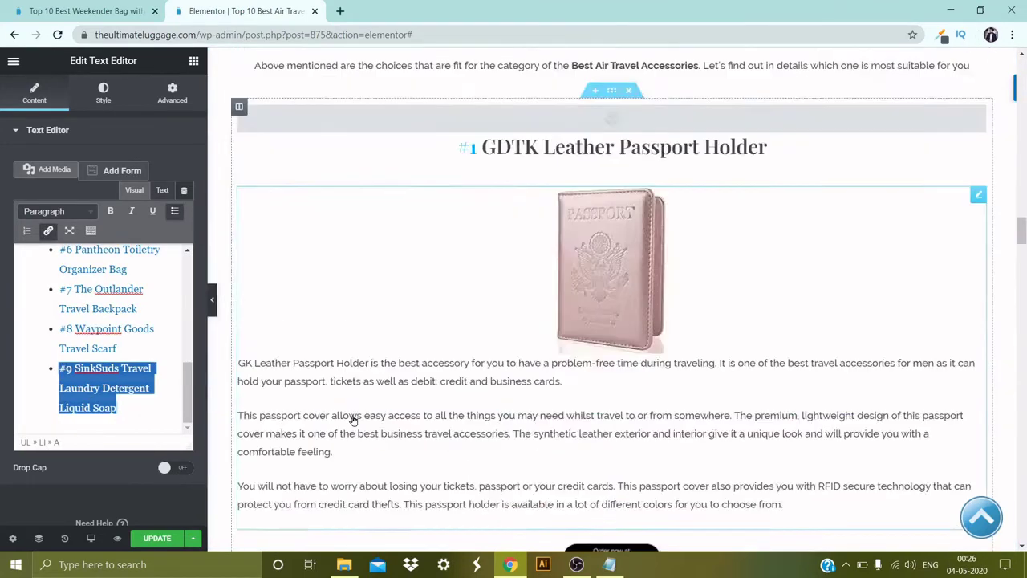
{"action": "scroll", "coordinate": [384, 413], "scroll_direction": "down", "scroll_amount": 3}
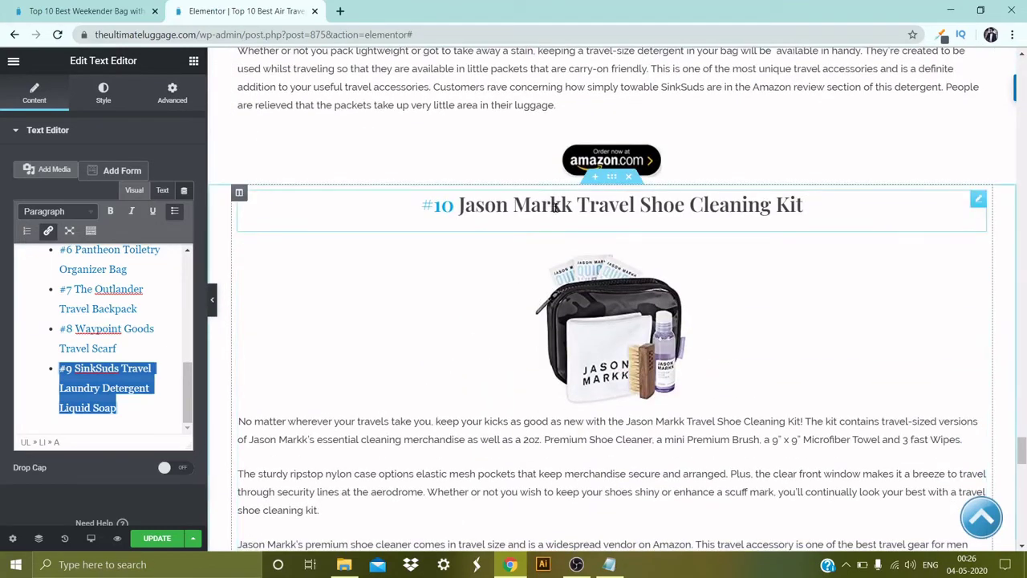
{"action": "left_click", "coordinate": [271, 233]}
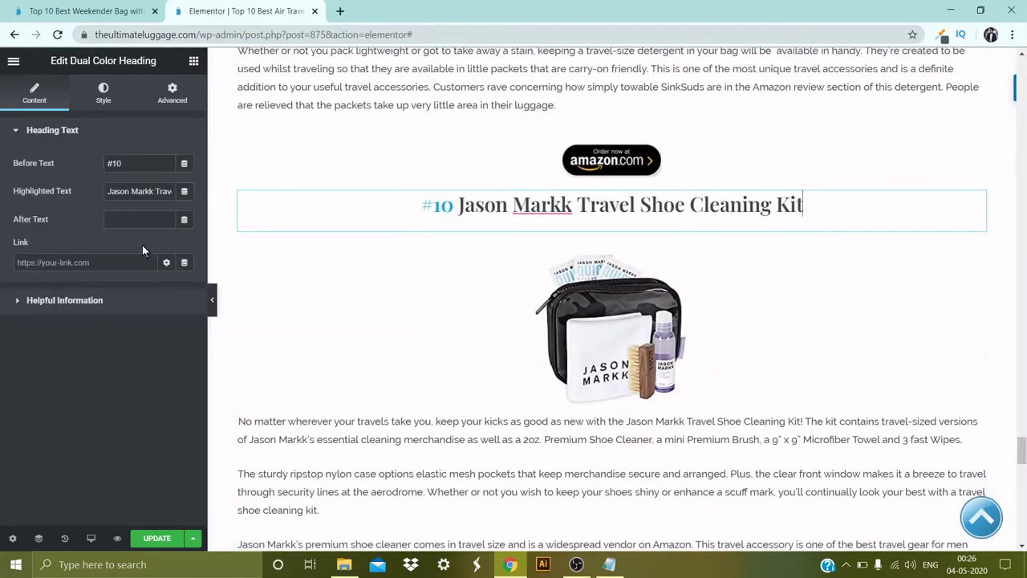
{"action": "triple_click", "coordinate": [137, 192]}
{"action": "key", "text": "ctrl+c"}
Step: Place a Menu Anchor with ID #Jason above the #10 Jason Markk heading
{"action": "left_click", "coordinate": [194, 63]}
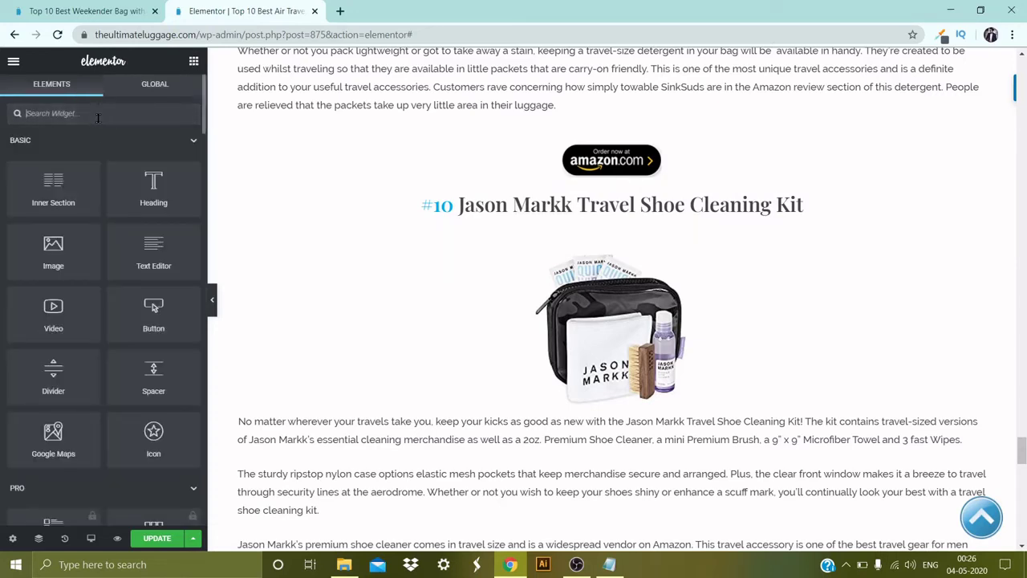
{"action": "type", "text": "anch"}
{"action": "left_click_drag", "start_coordinate": [53, 156], "coordinate": [361, 183]}
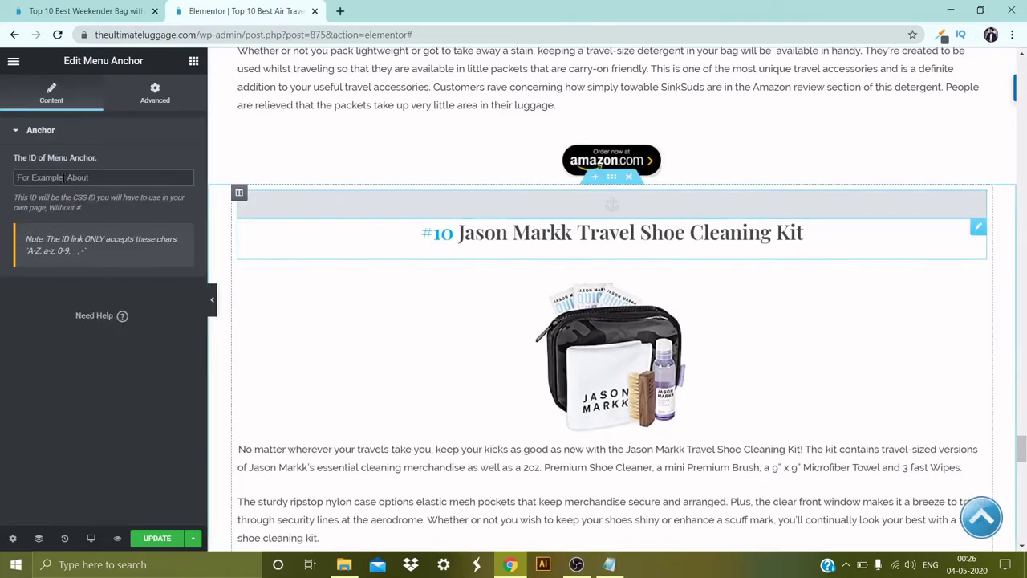
{"action": "left_click", "coordinate": [63, 177]}
{"action": "type", "text": "#Jason"}
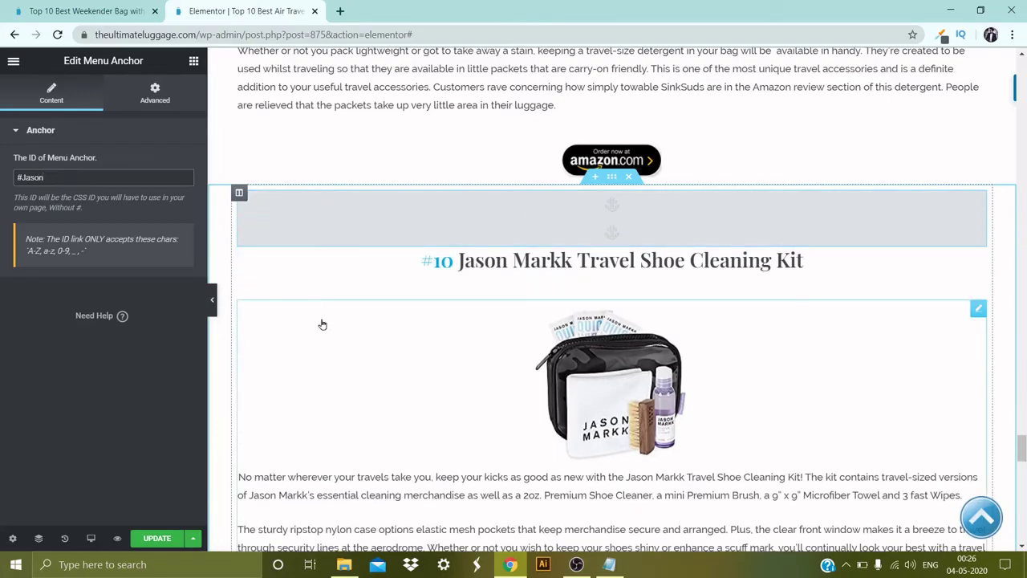
{"action": "scroll", "coordinate": [396, 339], "scroll_direction": "up", "scroll_amount": 20}
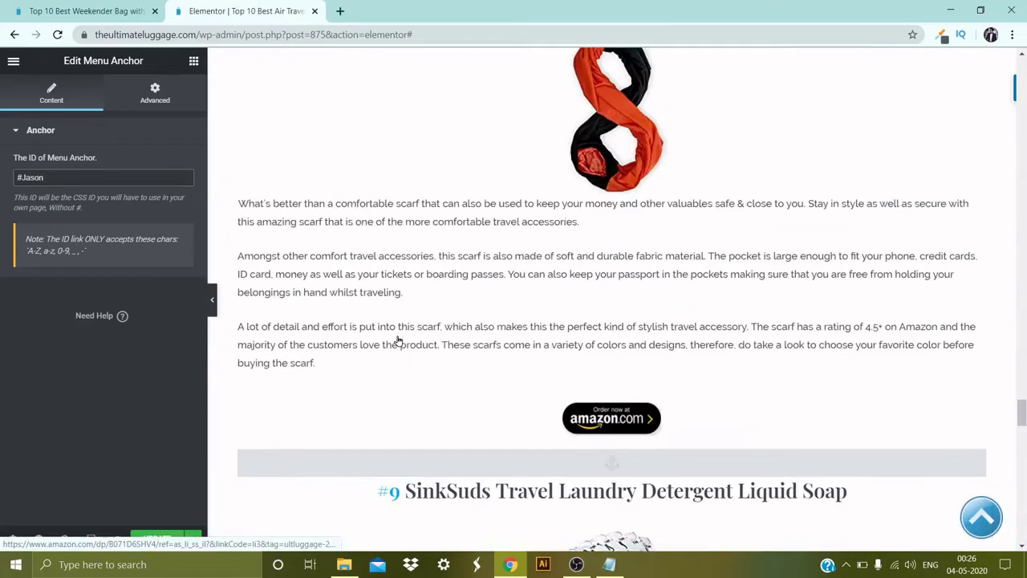
{"action": "scroll", "coordinate": [397, 340], "scroll_direction": "up", "scroll_amount": 20}
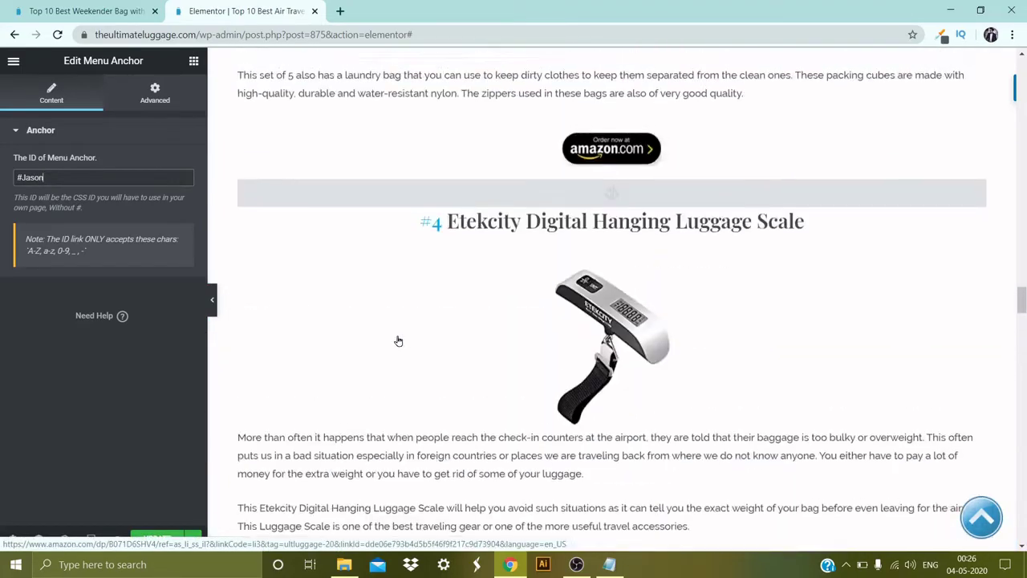
Step: Add a '#10 Jason Markk Travel Shoe Cleaning Kit' bullet below the #9 SinkSuds entry
{"action": "scroll", "coordinate": [397, 339], "scroll_direction": "up", "scroll_amount": 15}
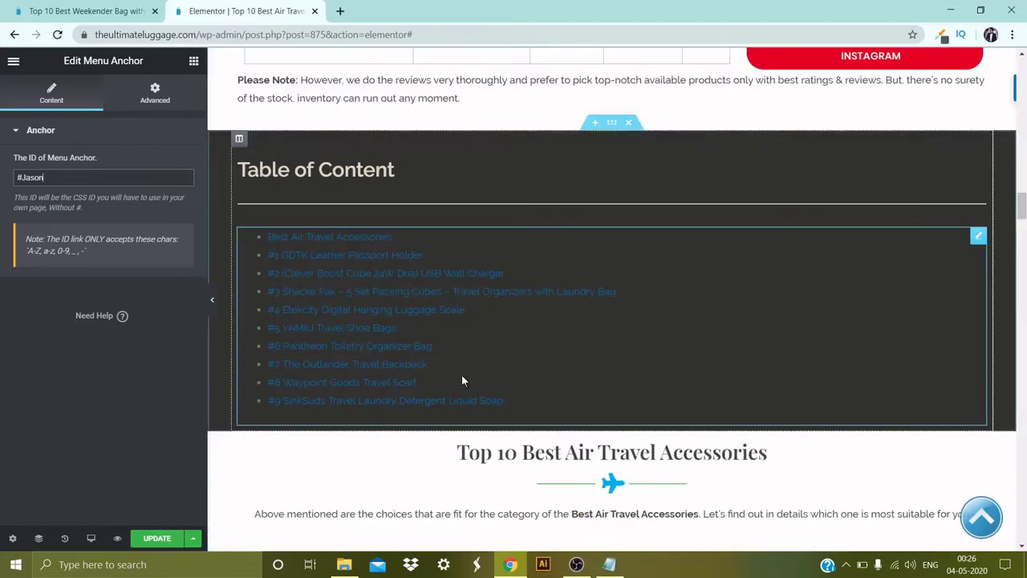
{"action": "scroll", "coordinate": [466, 349], "scroll_direction": "down", "scroll_amount": 3}
{"action": "left_click", "coordinate": [560, 196]}
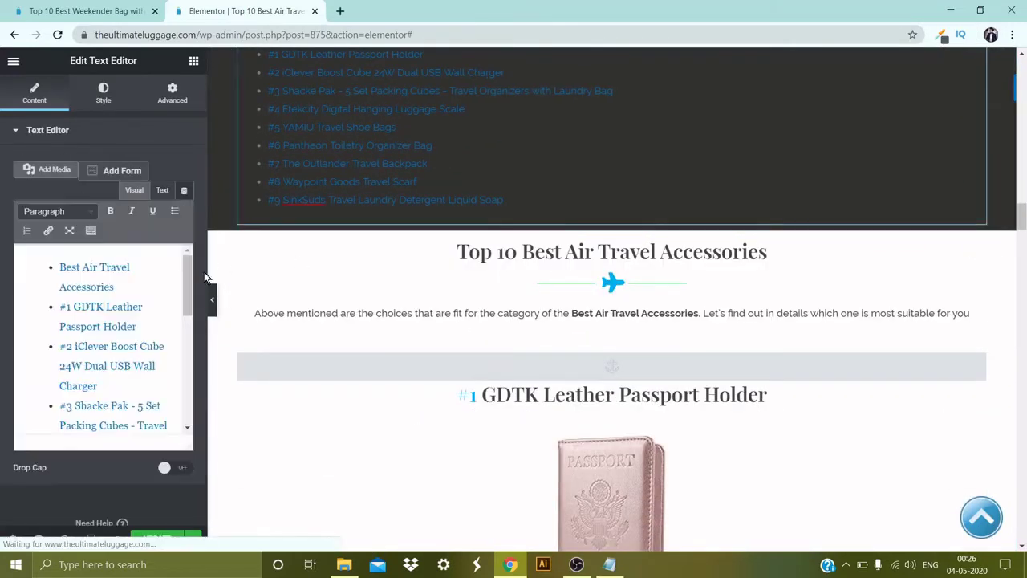
{"action": "scroll", "coordinate": [191, 307], "scroll_direction": "down", "scroll_amount": 2}
{"action": "left_click_drag", "start_coordinate": [191, 307], "coordinate": [189, 423]}
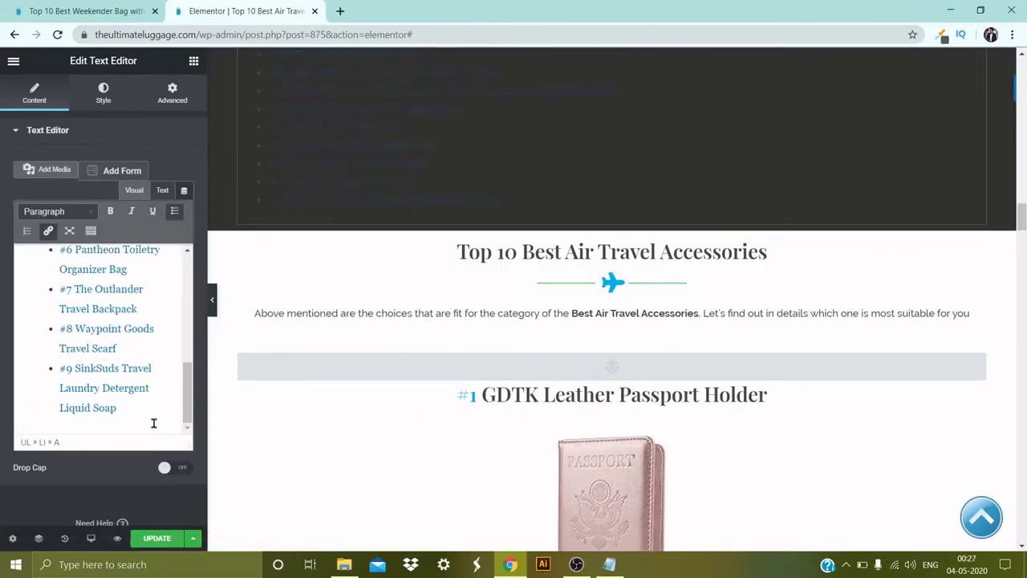
{"action": "triple_click", "coordinate": [153, 423]}
{"action": "left_click", "coordinate": [153, 423]}
{"action": "key", "text": "Return"}
{"action": "type", "text": "#"}
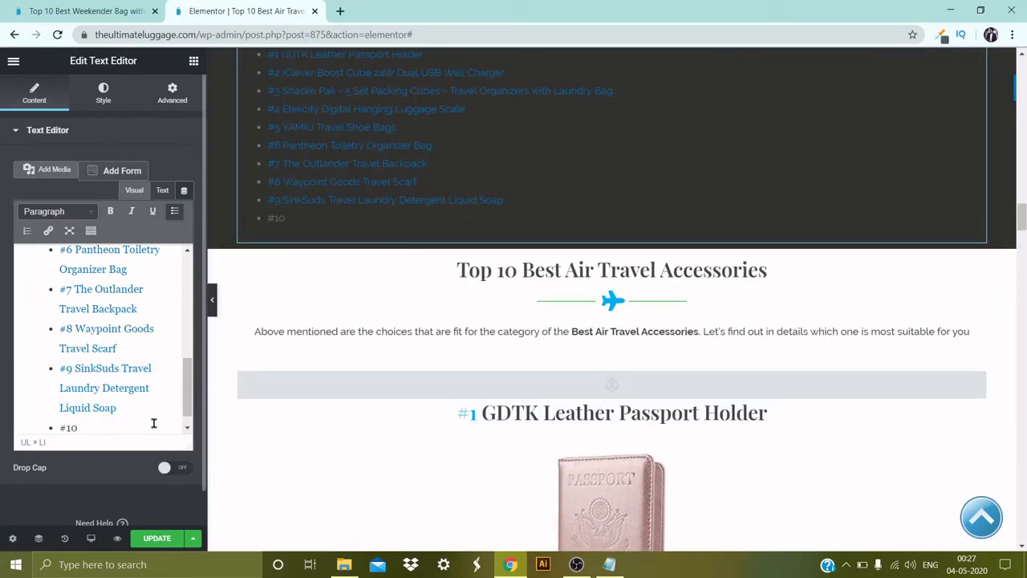
{"action": "type", "text": "10"}
{"action": "key", "text": "ctrl+v"}
Step: Link the whole #10 entry to #Jason and test that it jumps to its section
{"action": "double_click", "coordinate": [90, 370]}
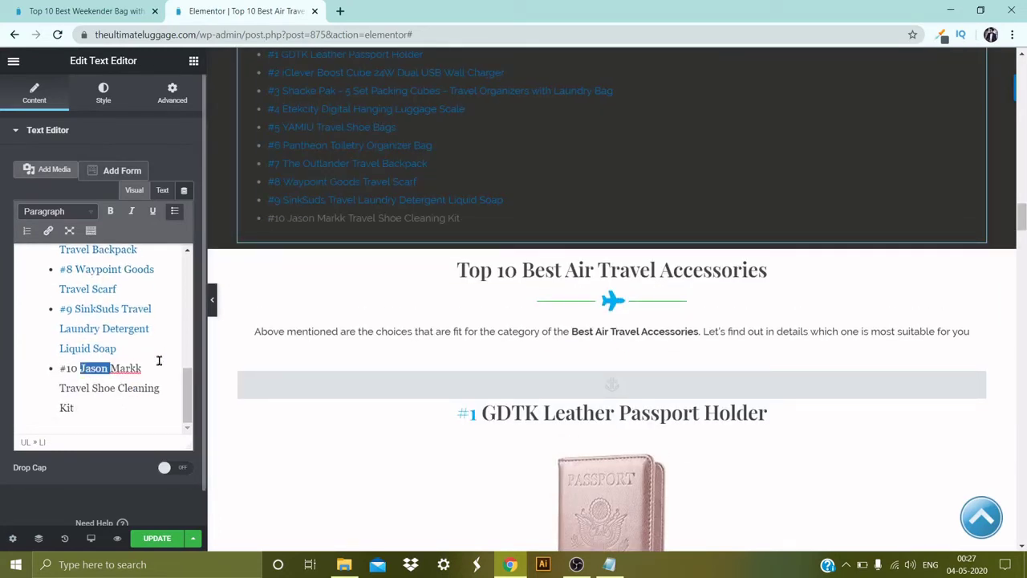
{"action": "left_click_drag", "start_coordinate": [125, 407], "coordinate": [51, 368]}
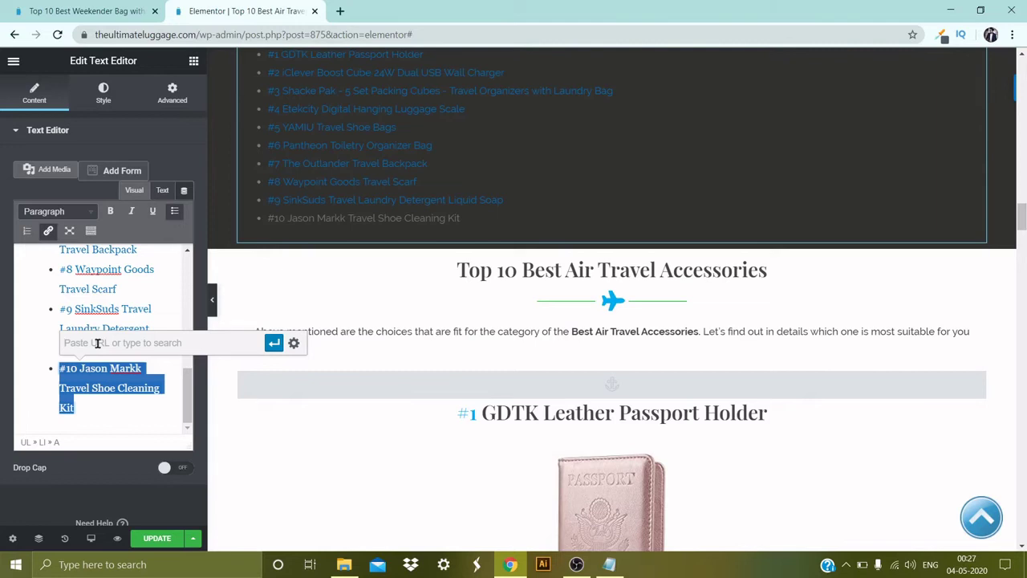
{"action": "type", "text": "#"}
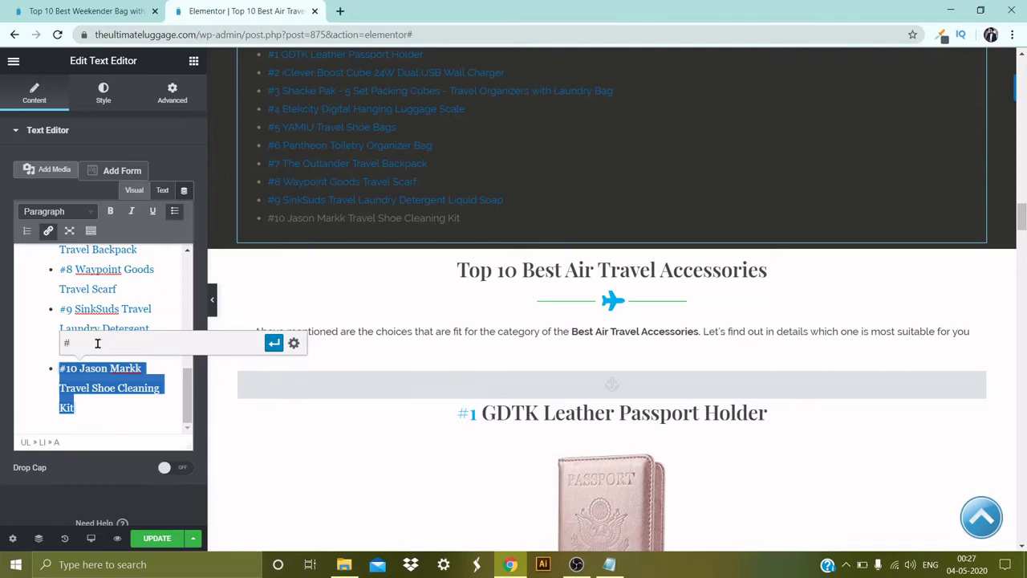
{"action": "type", "text": "Jason"}
{"action": "left_click", "coordinate": [273, 344]}
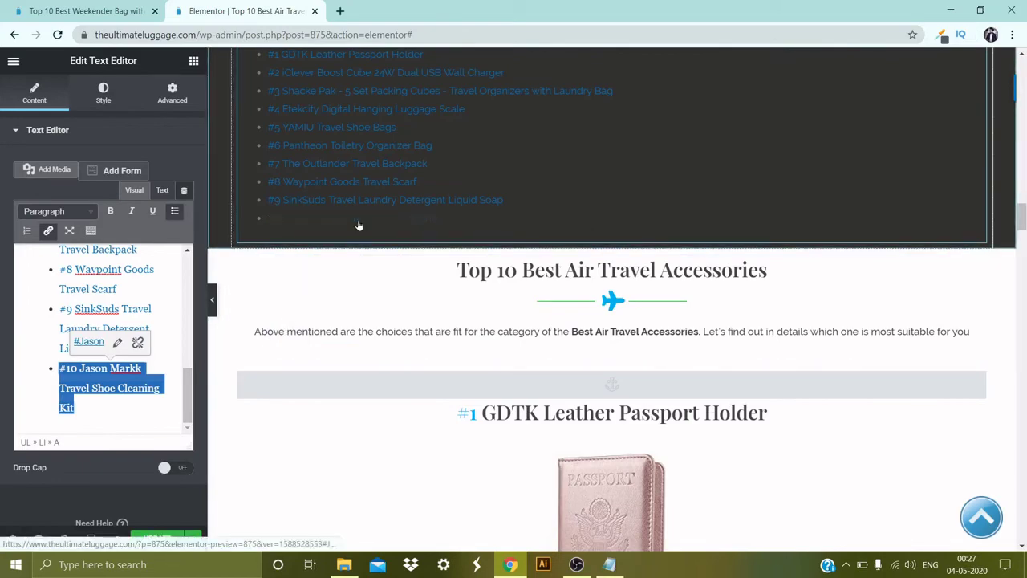
{"action": "left_click", "coordinate": [359, 220]}
{"action": "scroll", "coordinate": [359, 225], "scroll_direction": "down", "scroll_amount": 3}
{"action": "scroll", "coordinate": [357, 225], "scroll_direction": "down", "scroll_amount": 3}
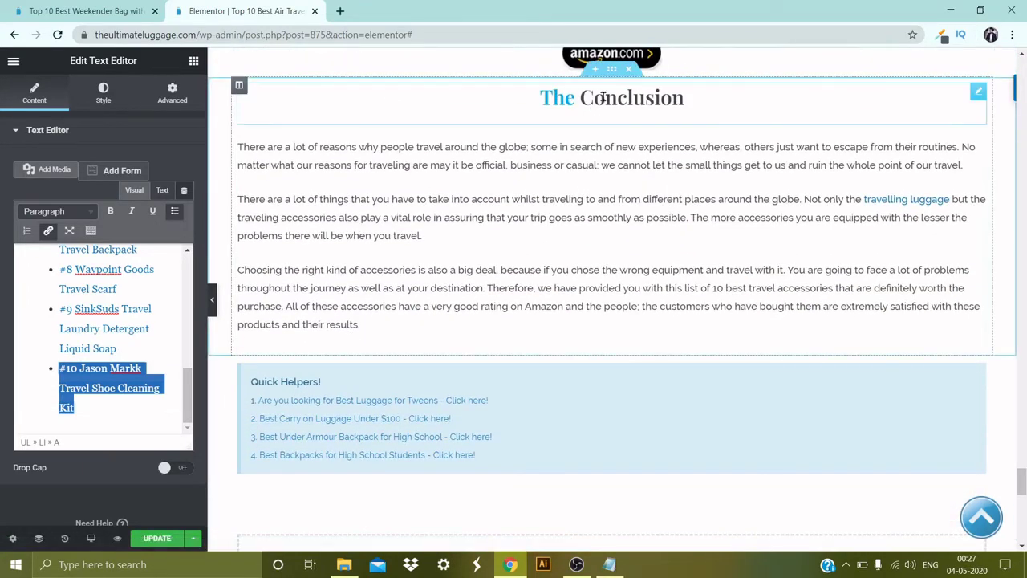
Step: Copy 'Conclusion' from the heading and place a Menu Anchor above it with ID #Conclusion
{"action": "left_click", "coordinate": [271, 223]}
{"action": "double_click", "coordinate": [139, 193]}
{"action": "left_click", "coordinate": [191, 64]}
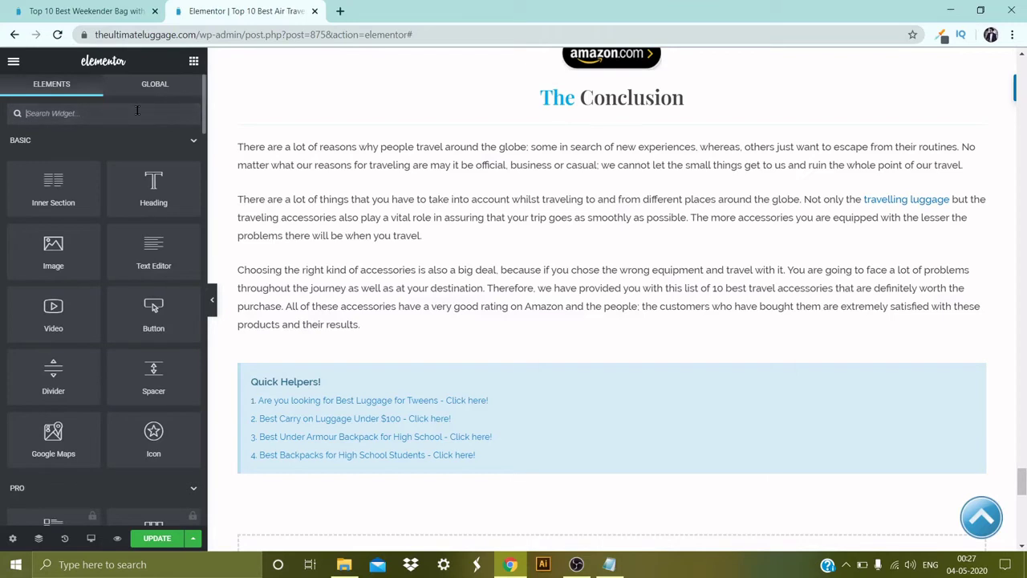
{"action": "type", "text": "anch"}
{"action": "left_click_drag", "start_coordinate": [70, 154], "coordinate": [594, 88]}
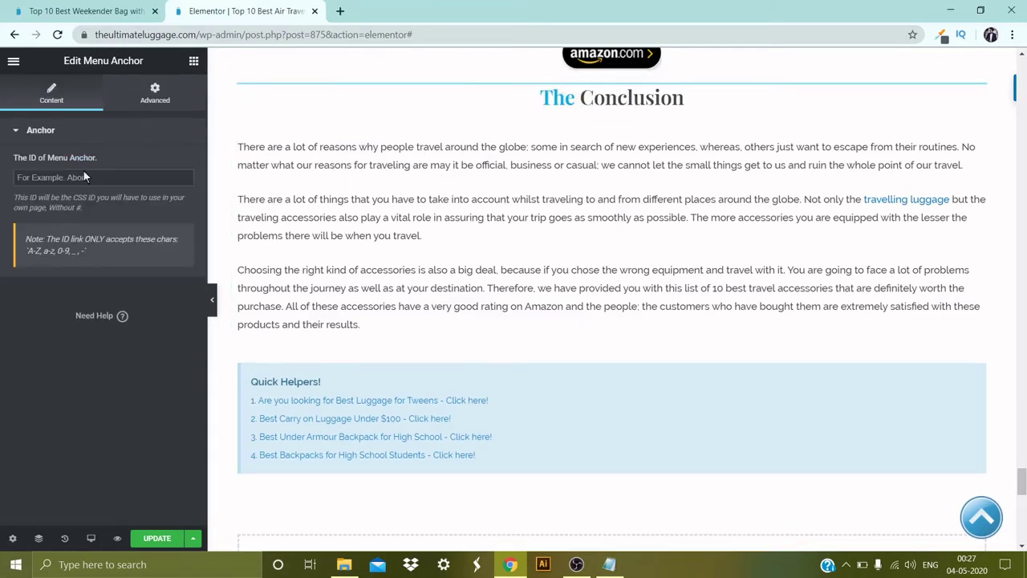
{"action": "left_click", "coordinate": [58, 180]}
{"action": "type", "text": "#Conclusion"}
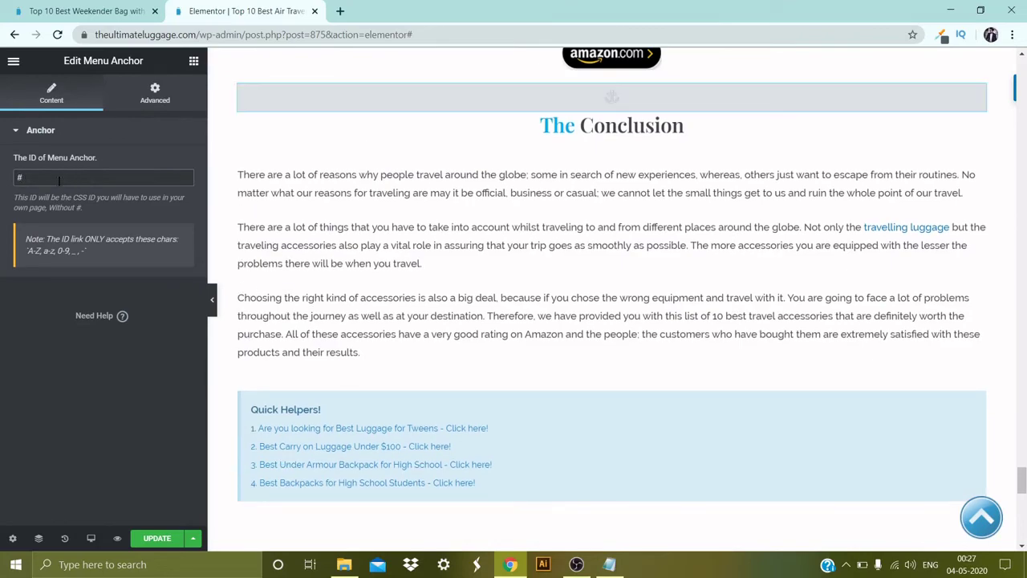
{"action": "scroll", "coordinate": [661, 337], "scroll_direction": "up", "scroll_amount": 20}
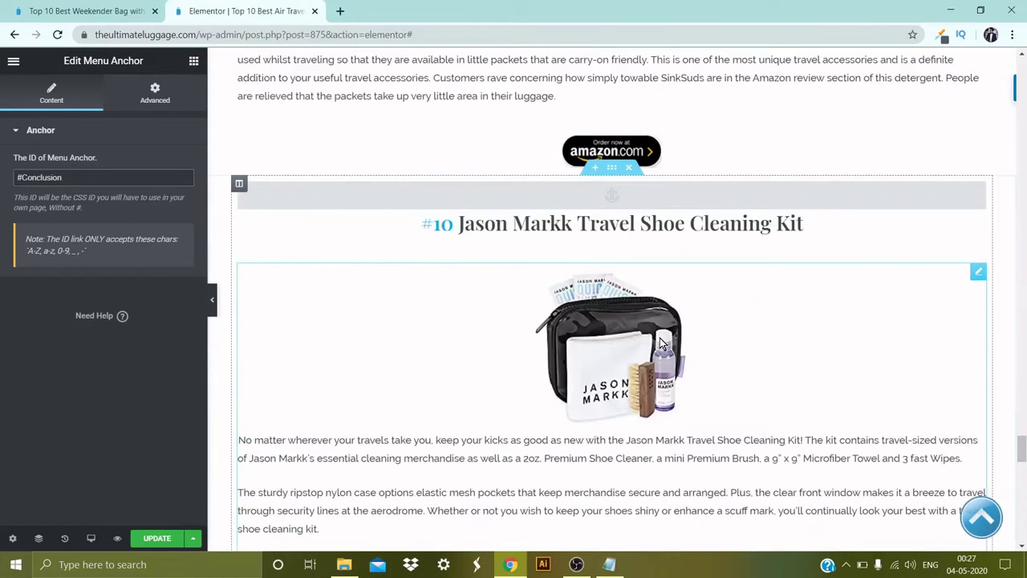
{"action": "scroll", "coordinate": [660, 343], "scroll_direction": "up", "scroll_amount": 20}
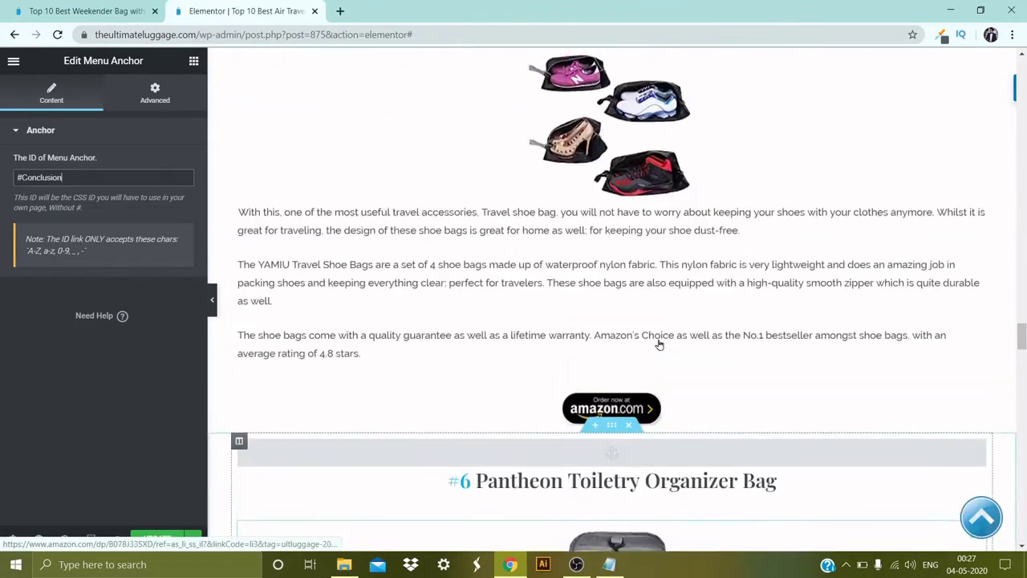
{"action": "scroll", "coordinate": [655, 345], "scroll_direction": "up", "scroll_amount": 20}
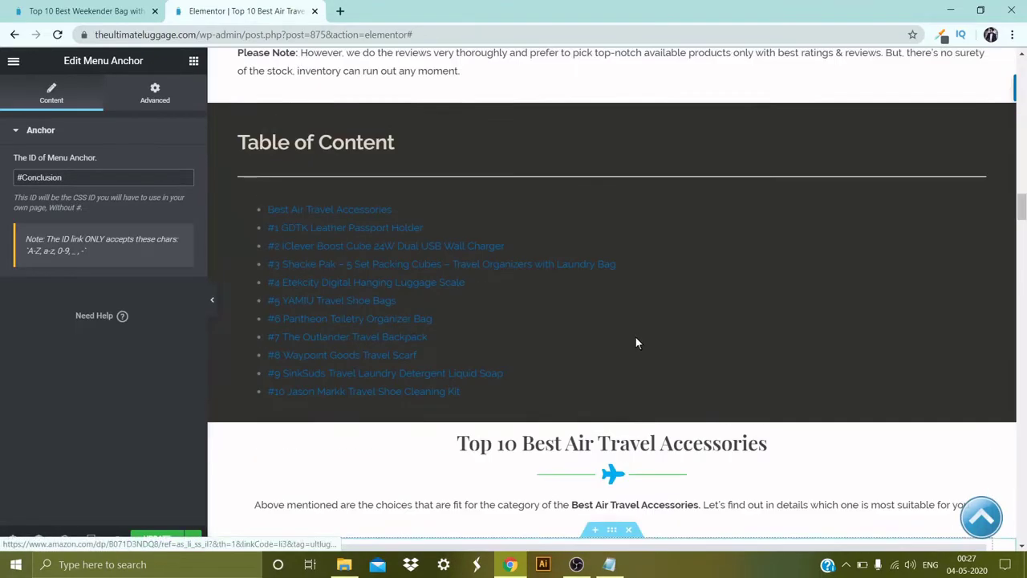
{"action": "scroll", "coordinate": [484, 283], "scroll_direction": "down", "scroll_amount": 2}
Step: Add a 'The Conclusion' bullet below the #10 entry in the Table of Content
{"action": "left_click", "coordinate": [494, 256]}
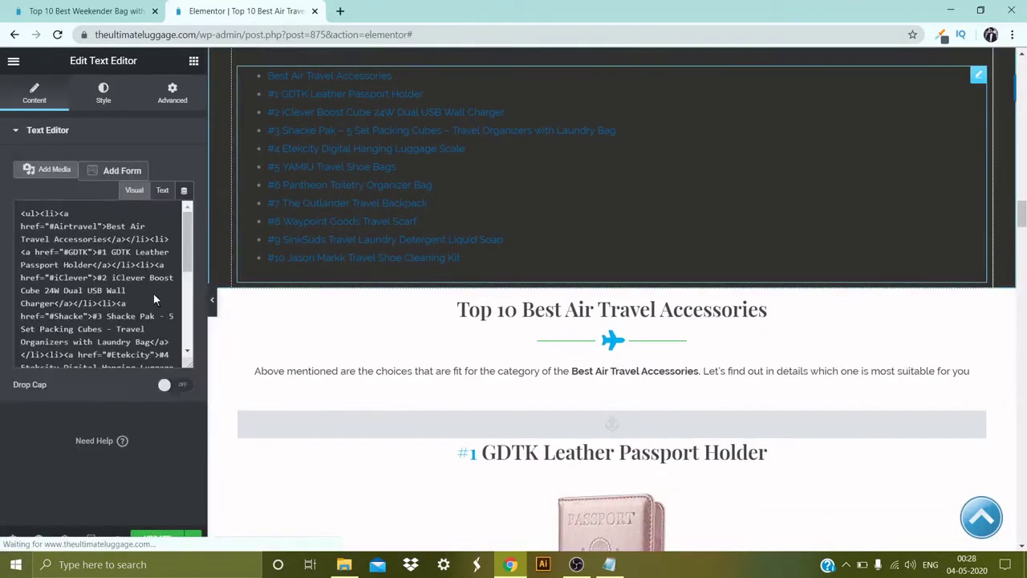
{"action": "left_click_drag", "start_coordinate": [186, 280], "coordinate": [174, 424]}
{"action": "left_click", "coordinate": [147, 406]}
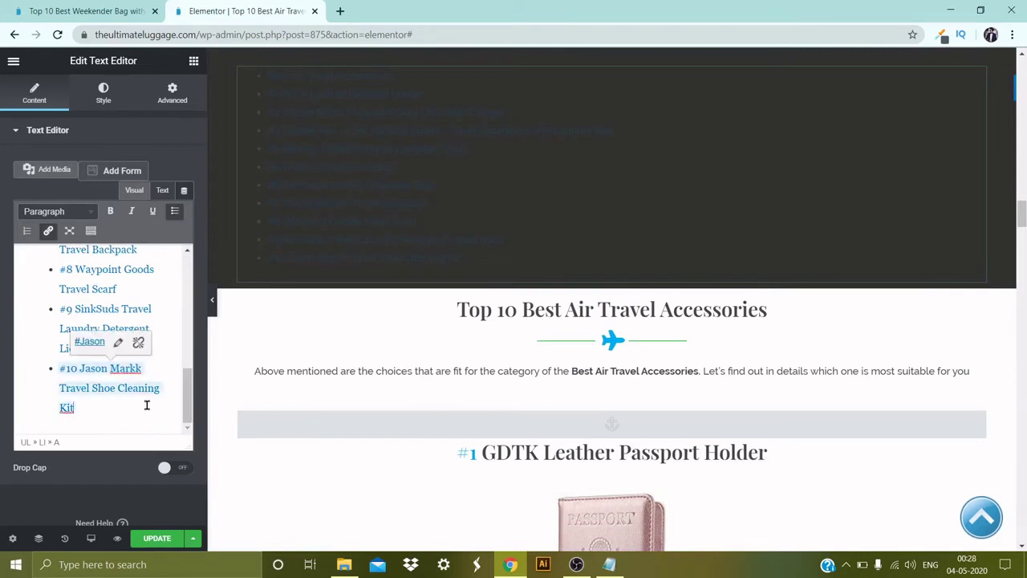
{"action": "key", "text": "Return"}
{"action": "type", "text": "The Conclusion"}
{"action": "scroll", "coordinate": [144, 415], "scroll_direction": "down", "scroll_amount": 1}
Step: Link The Conclusion entry to #Conclusion and collapse the editor panel for a full-width preview
{"action": "left_click_drag", "start_coordinate": [137, 411], "coordinate": [34, 413]}
{"action": "left_click", "coordinate": [48, 230]}
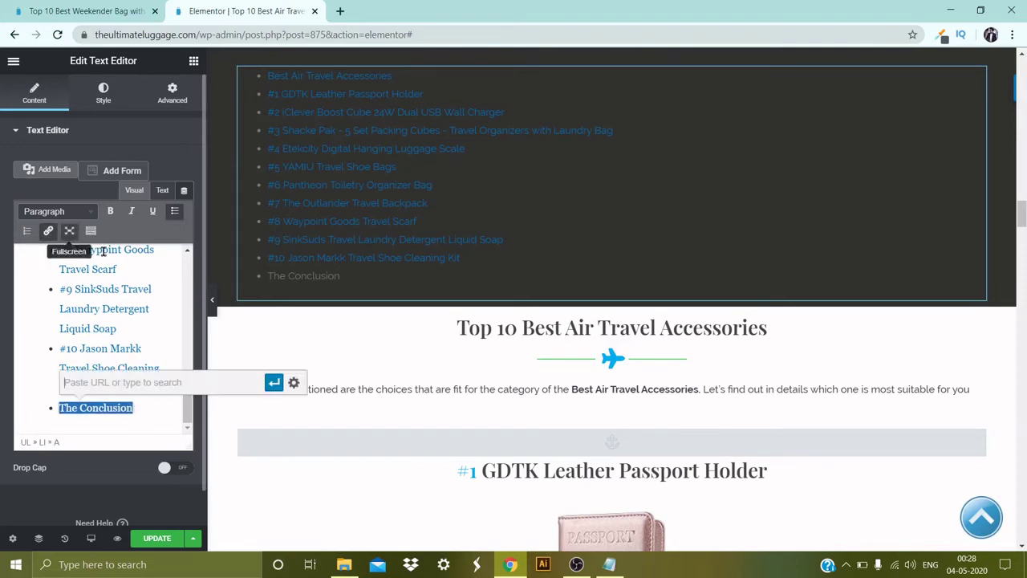
{"action": "type", "text": "#Conclusion"}
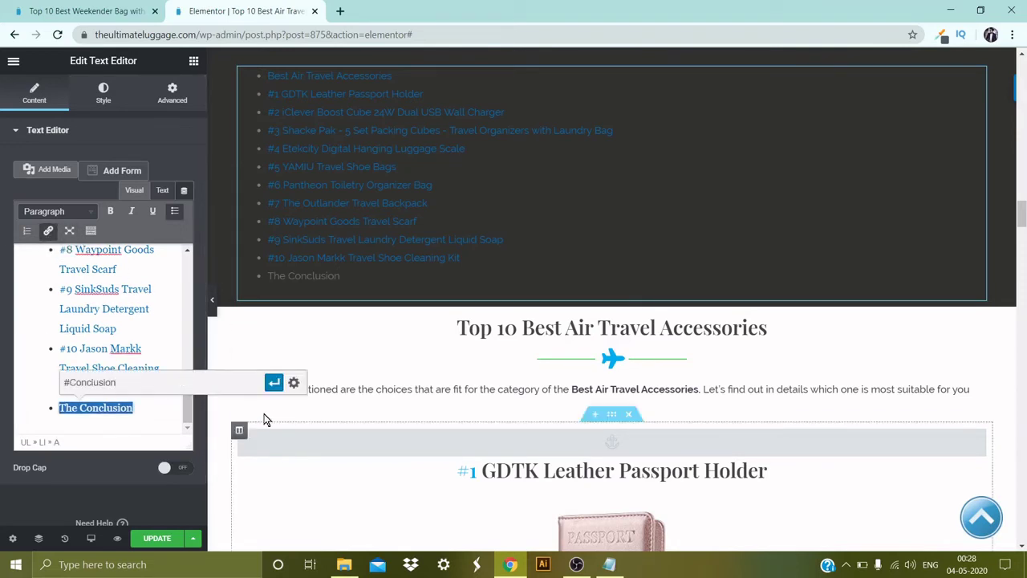
{"action": "left_click", "coordinate": [274, 382]}
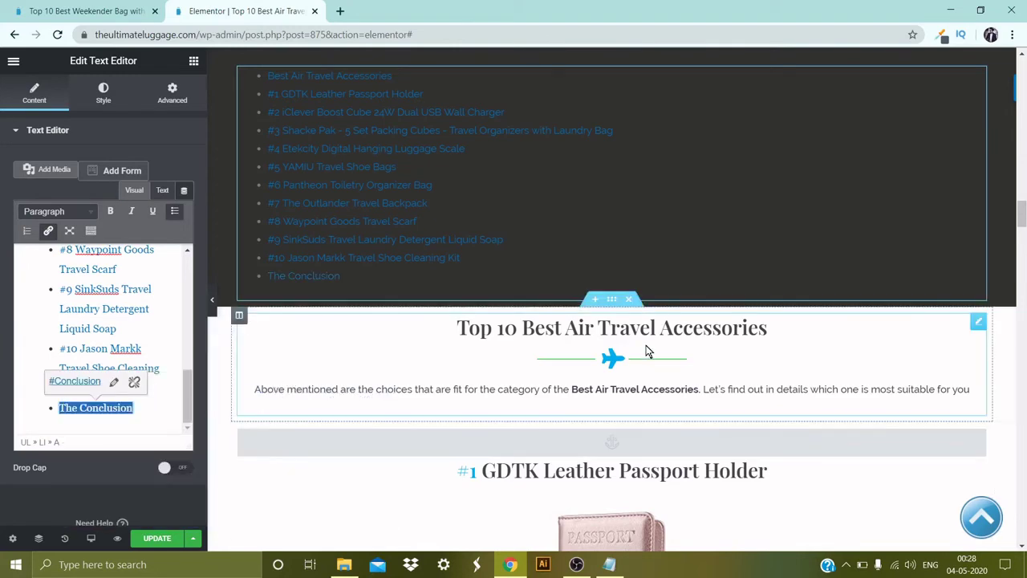
{"action": "scroll", "coordinate": [647, 349], "scroll_direction": "up", "scroll_amount": 2}
{"action": "left_click", "coordinate": [213, 301]}
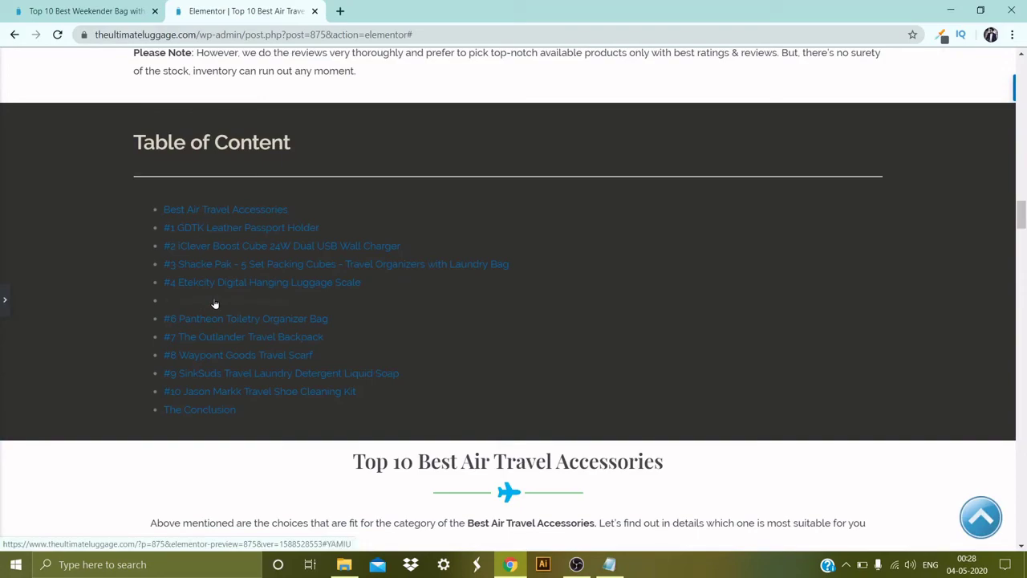
Step: Review the twelve-entry Table of Content in the preview, then select the TOC text widget again
{"action": "scroll", "coordinate": [374, 291], "scroll_direction": "up", "scroll_amount": 15}
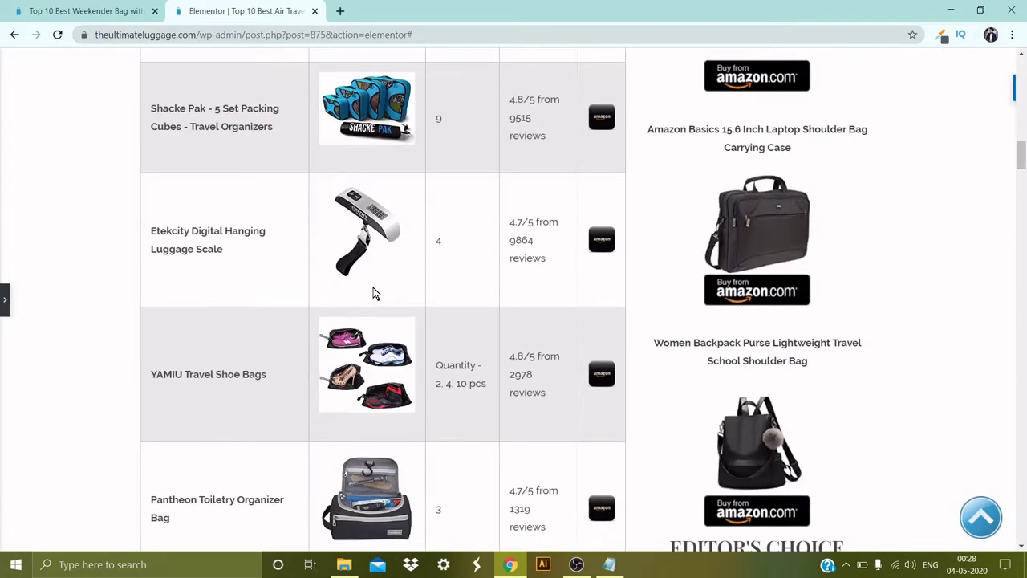
{"action": "scroll", "coordinate": [374, 292], "scroll_direction": "up", "scroll_amount": 9}
{"action": "scroll", "coordinate": [373, 293], "scroll_direction": "down", "scroll_amount": 3}
{"action": "scroll", "coordinate": [373, 292], "scroll_direction": "down", "scroll_amount": 20}
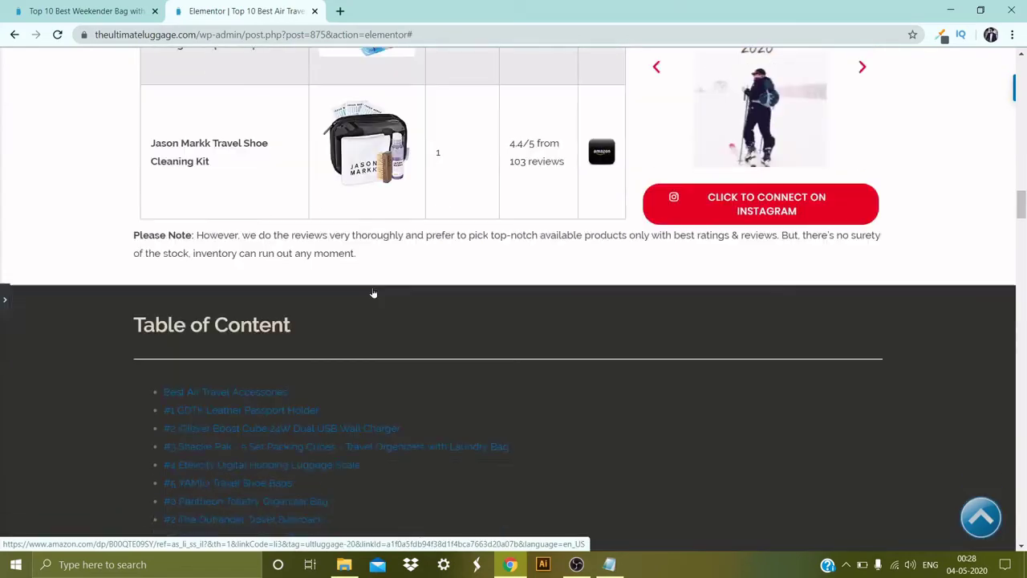
{"action": "scroll", "coordinate": [372, 291], "scroll_direction": "up", "scroll_amount": 2}
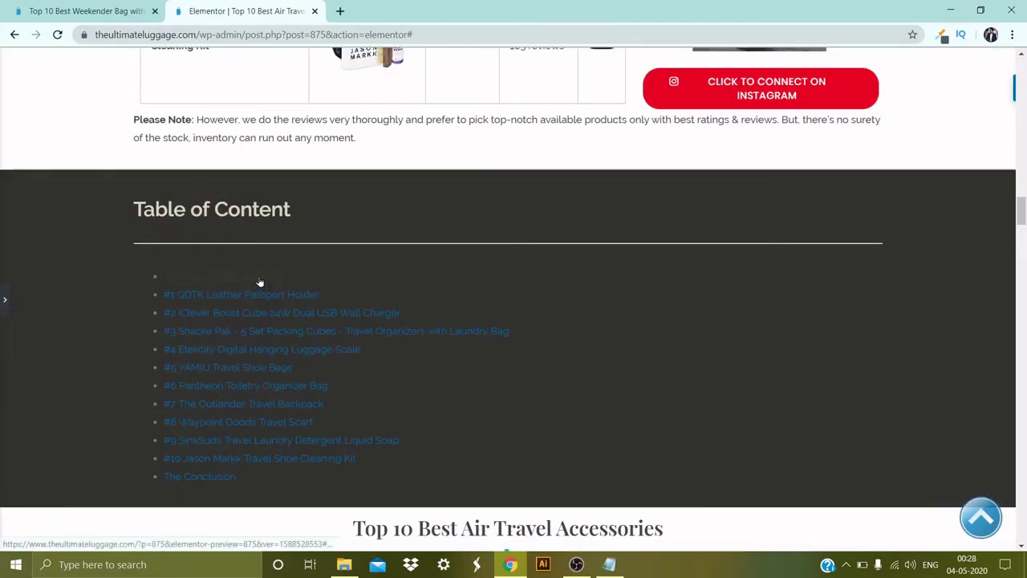
{"action": "scroll", "coordinate": [126, 75], "scroll_direction": "up", "scroll_amount": 3}
{"action": "scroll", "coordinate": [149, 107], "scroll_direction": "down", "scroll_amount": 5}
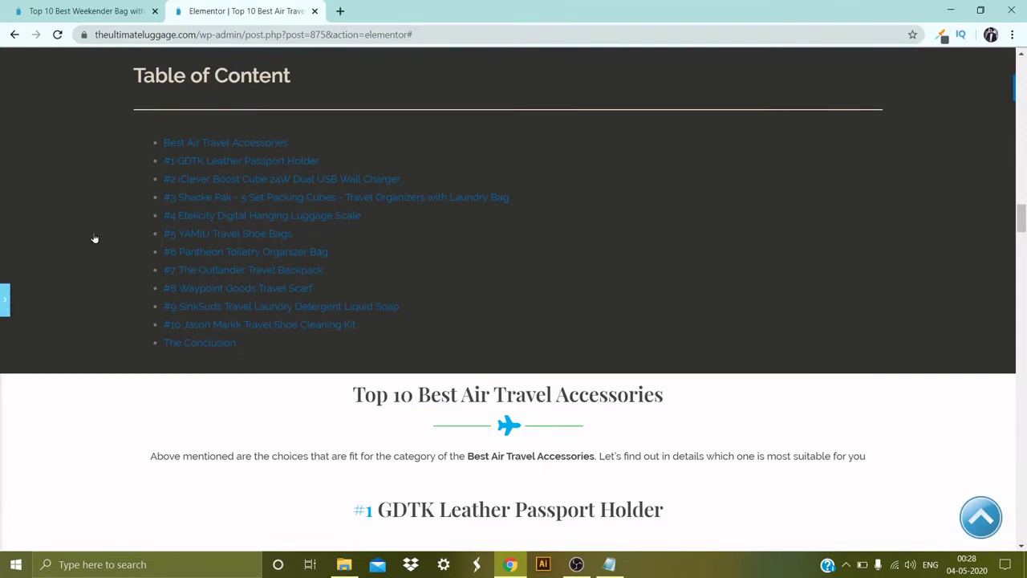
{"action": "left_click", "coordinate": [16, 301]}
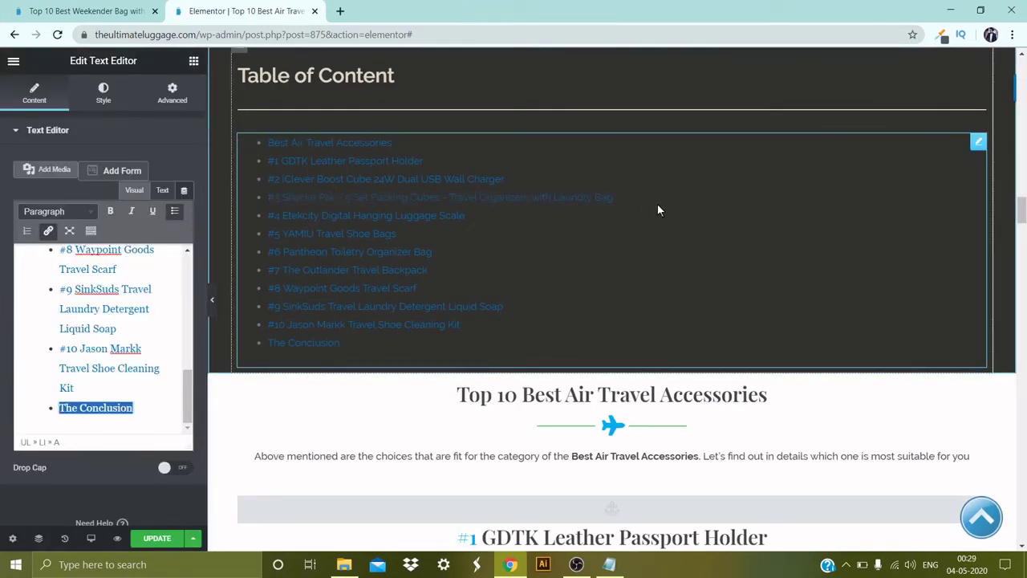
Step: Set the Table of Content typography weight to 500 and save the page with Update
{"action": "left_click", "coordinate": [104, 92]}
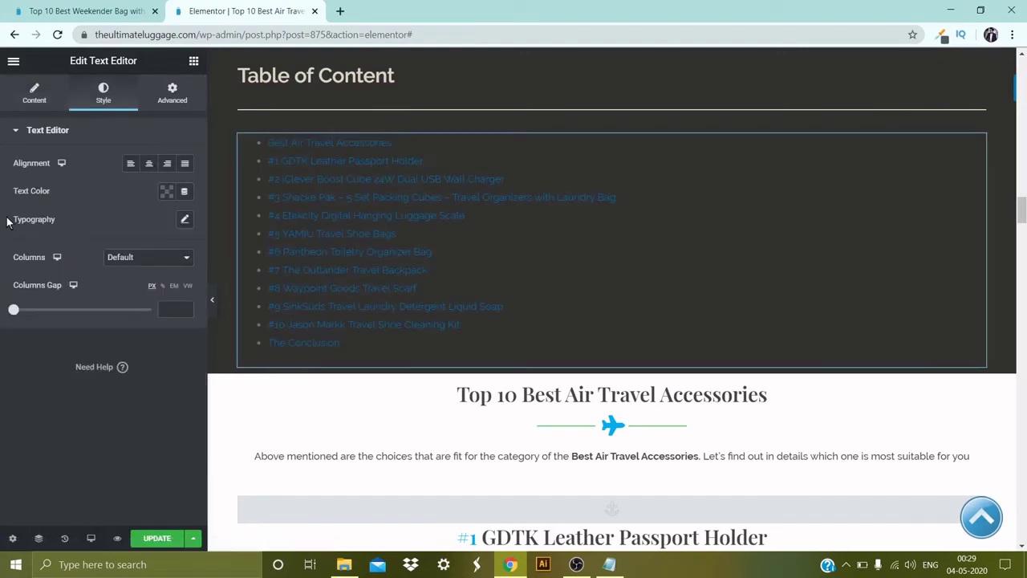
{"action": "left_click", "coordinate": [185, 219]}
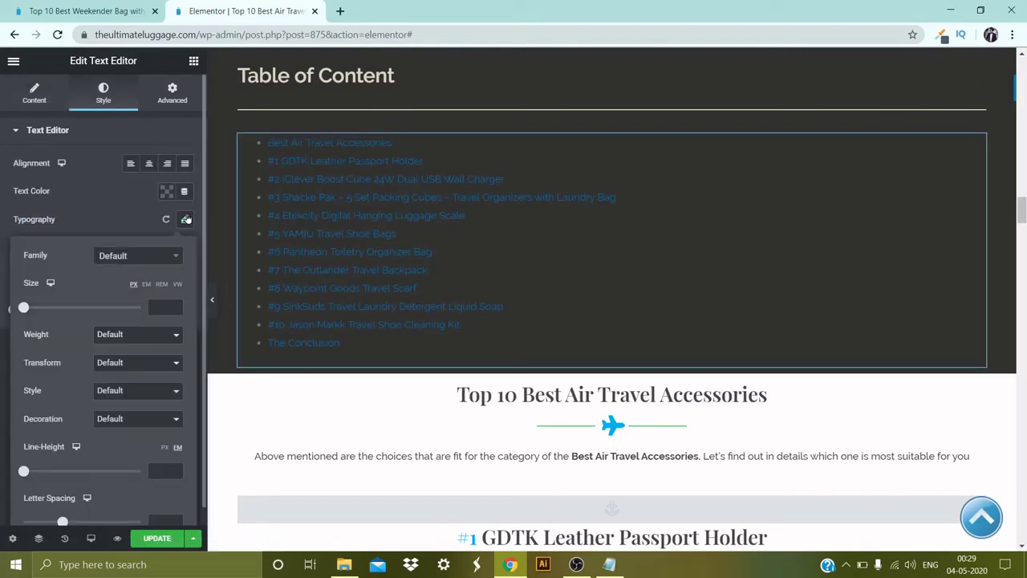
{"action": "left_click", "coordinate": [120, 336]}
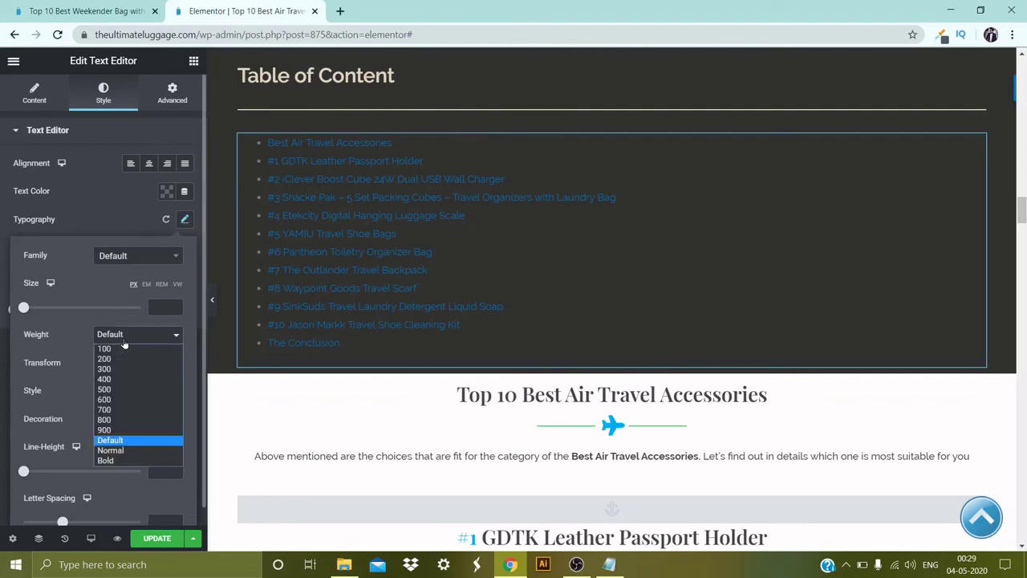
{"action": "left_click", "coordinate": [122, 390]}
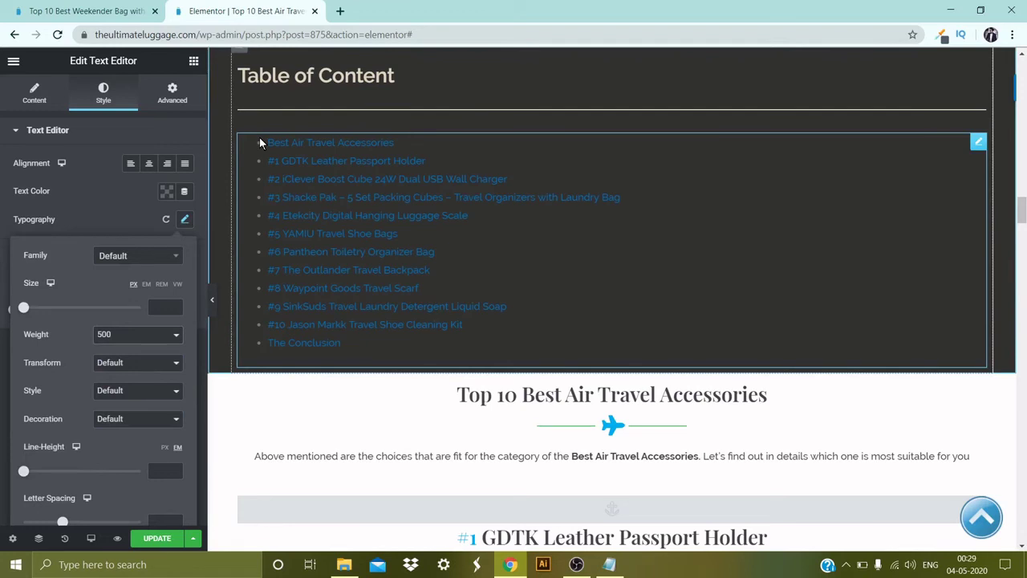
{"action": "left_click", "coordinate": [161, 538]}
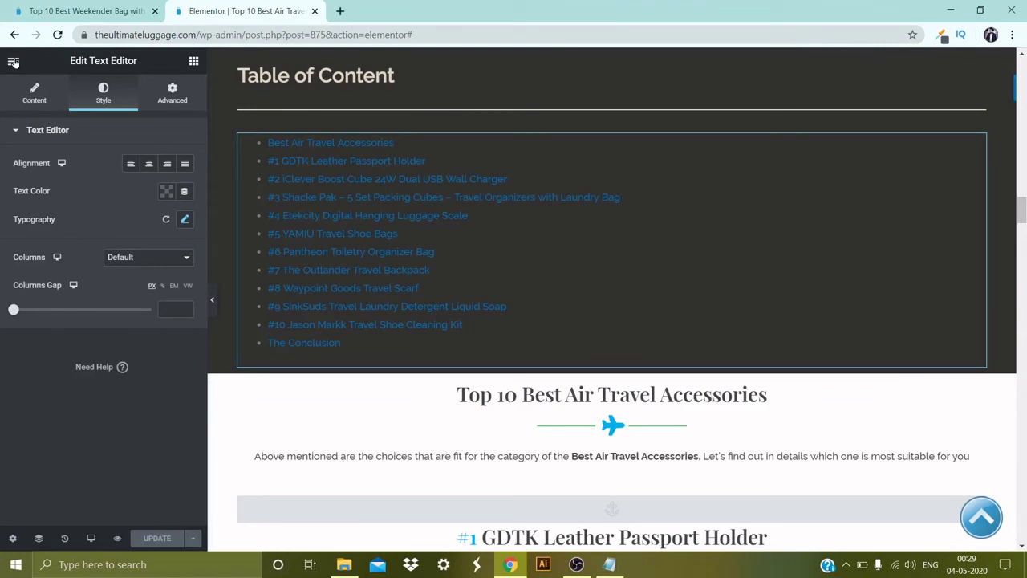
{"action": "left_click", "coordinate": [14, 61]}
Step: Open the live page, dismiss the newsletter signup bar and scroll to the Table of Content
{"action": "left_click", "coordinate": [90, 431]}
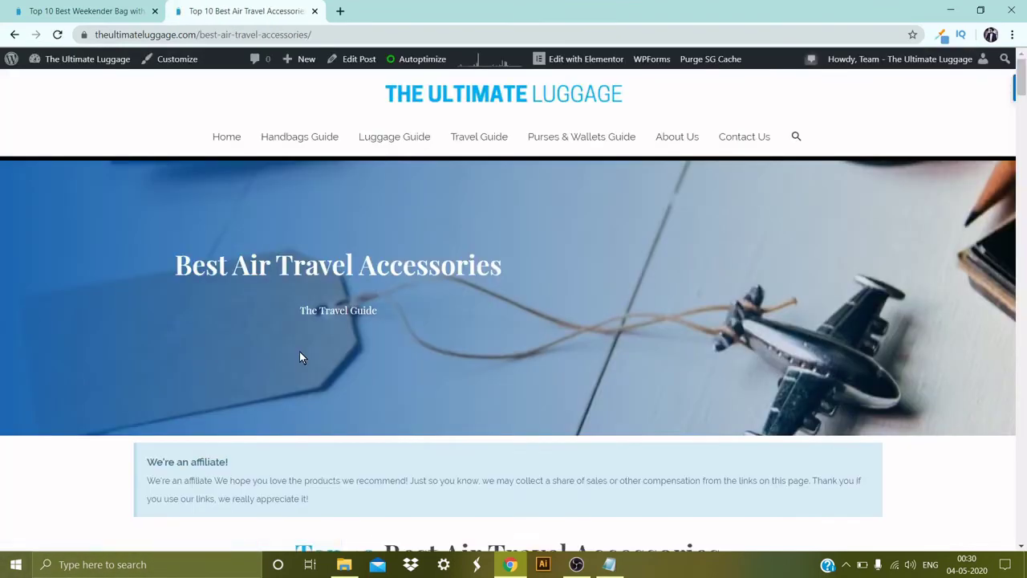
{"action": "scroll", "coordinate": [300, 353], "scroll_direction": "down", "scroll_amount": 20}
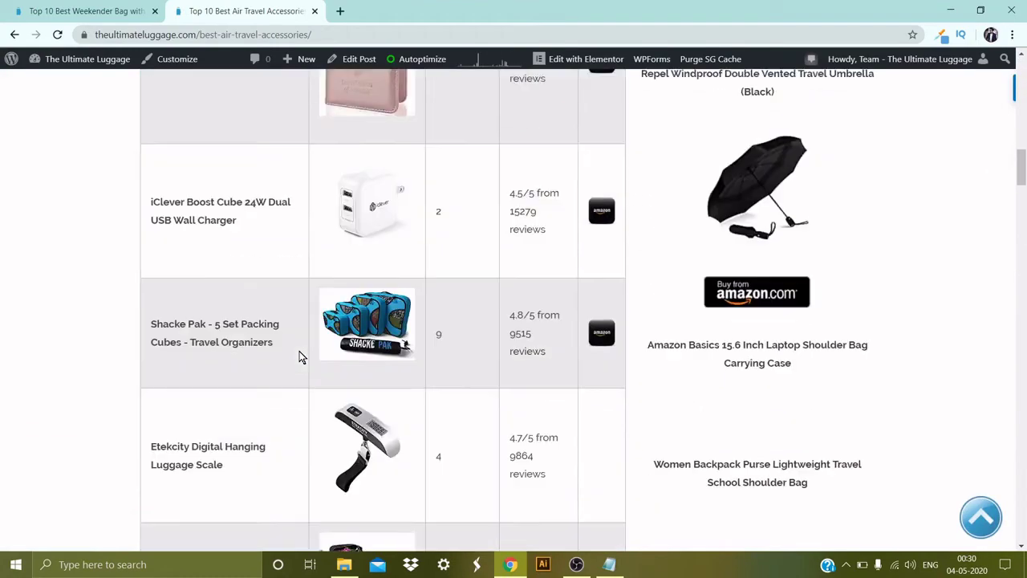
{"action": "scroll", "coordinate": [299, 357], "scroll_direction": "down", "scroll_amount": 8}
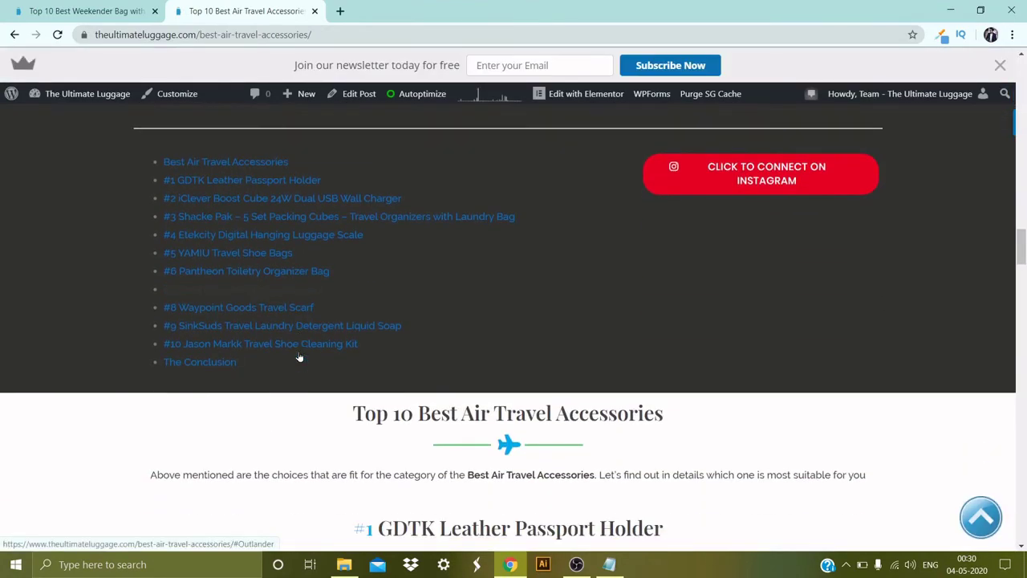
{"action": "scroll", "coordinate": [299, 357], "scroll_direction": "up", "scroll_amount": 3}
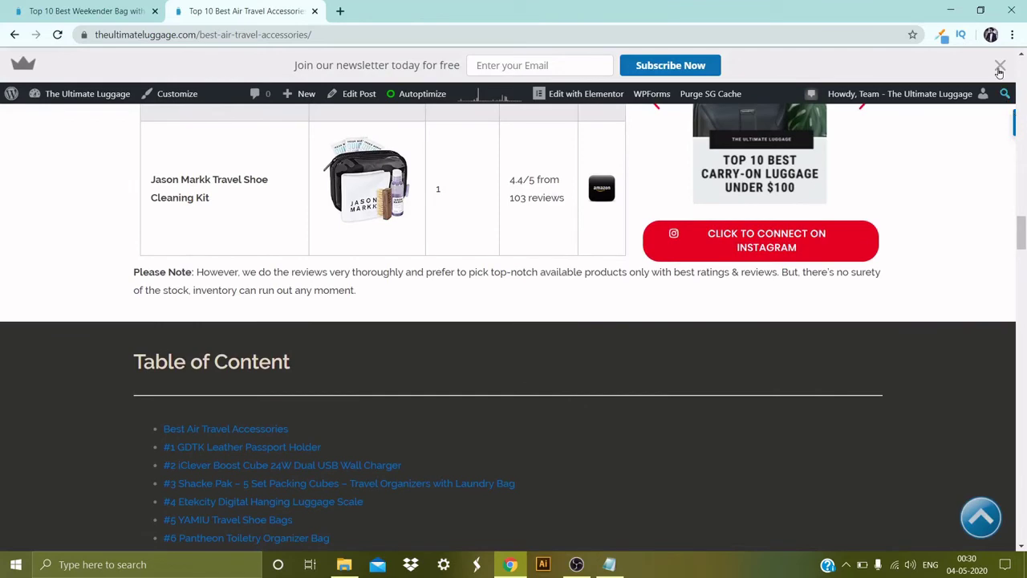
{"action": "left_click", "coordinate": [1000, 67]}
{"action": "scroll", "coordinate": [779, 313], "scroll_direction": "down", "scroll_amount": 3}
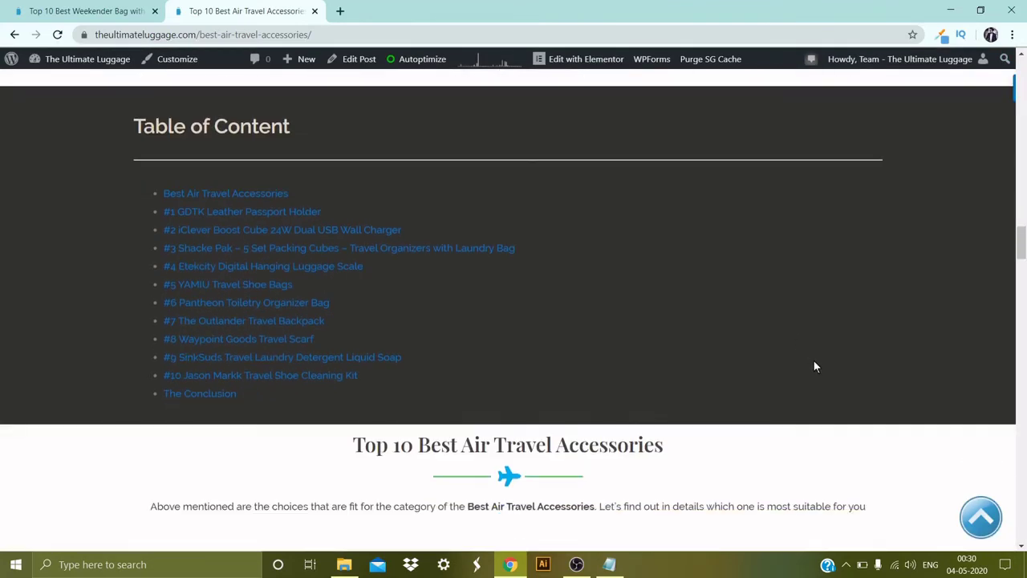
{"action": "left_click_drag", "start_coordinate": [133, 126], "coordinate": [288, 126]}
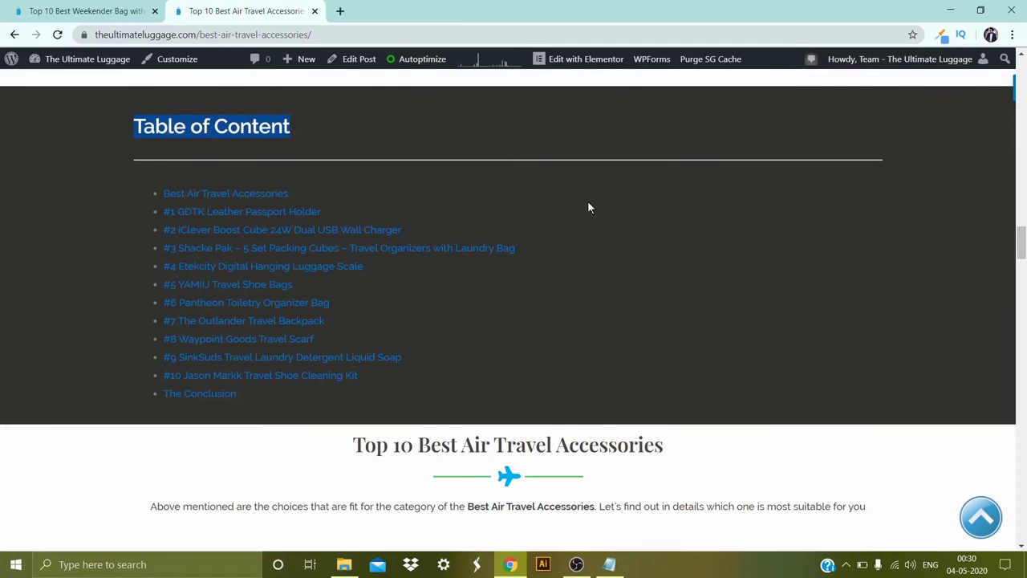
Step: Test the Best Air Travel Accessories and #1 GDTK Leather Passport Holder links
{"action": "left_click", "coordinate": [215, 199]}
{"action": "scroll", "coordinate": [215, 201], "scroll_direction": "down", "scroll_amount": 5}
{"action": "key", "text": "alt+Left"}
{"action": "scroll", "coordinate": [215, 199], "scroll_direction": "down", "scroll_amount": 2}
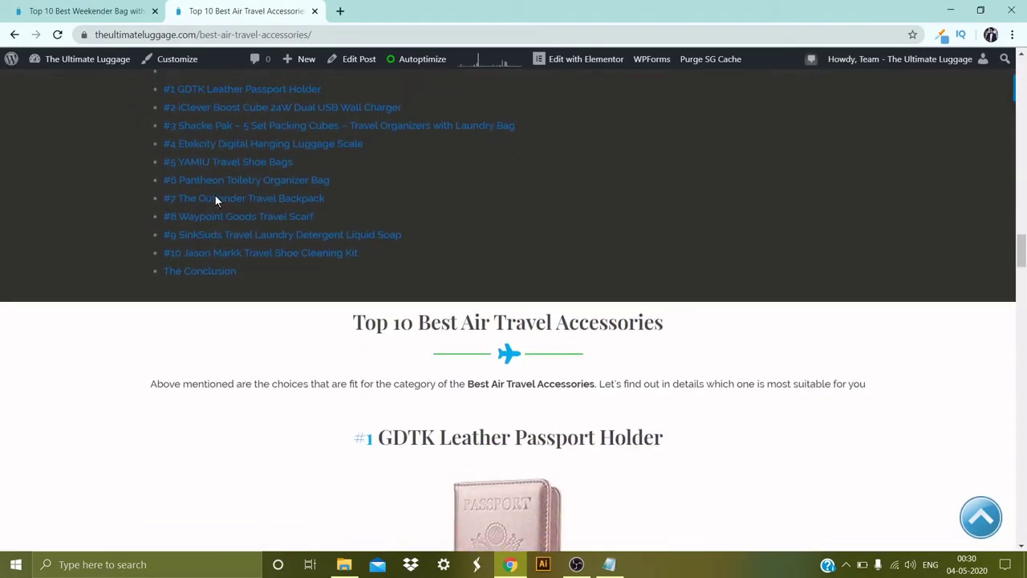
{"action": "scroll", "coordinate": [216, 240], "scroll_direction": "up", "scroll_amount": 3}
{"action": "left_click", "coordinate": [230, 264]}
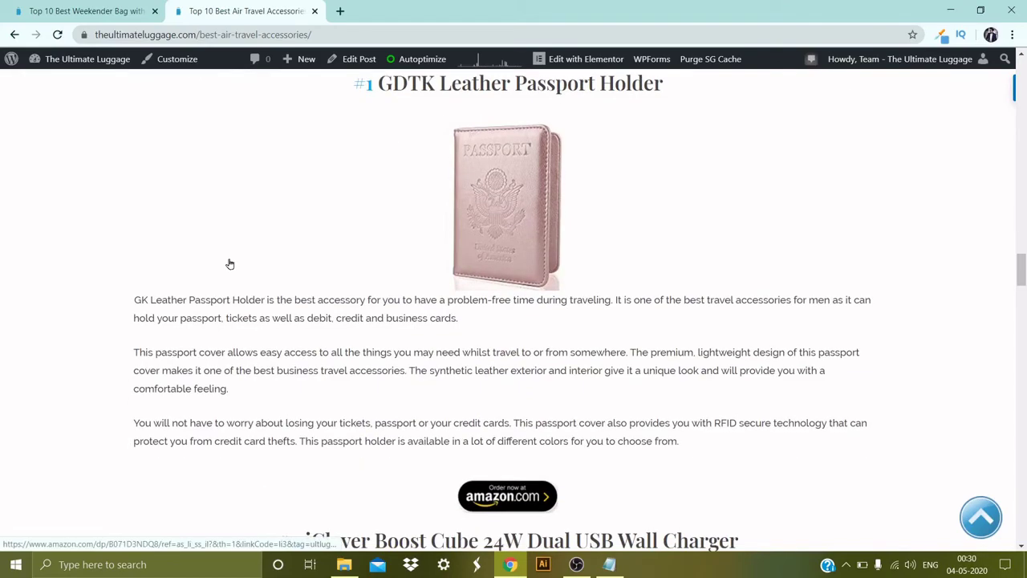
{"action": "scroll", "coordinate": [230, 264], "scroll_direction": "up", "scroll_amount": 5}
{"action": "scroll", "coordinate": [227, 273], "scroll_direction": "up", "scroll_amount": 2}
Step: Test the #2 iClever, #3 Shacke Pak, #10 Jason Markk and The Conclusion links
{"action": "left_click", "coordinate": [226, 288]}
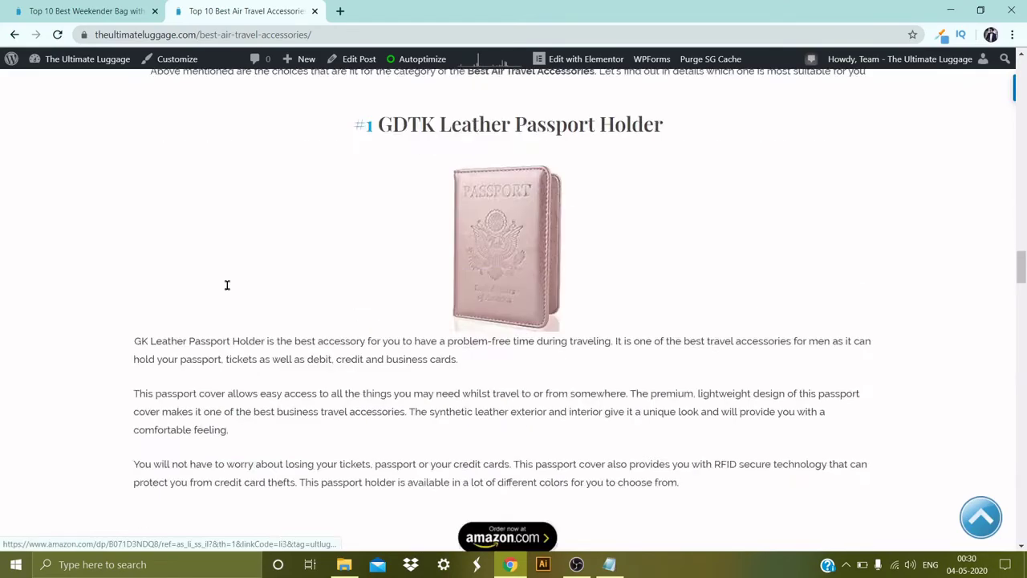
{"action": "scroll", "coordinate": [227, 291], "scroll_direction": "up", "scroll_amount": 12}
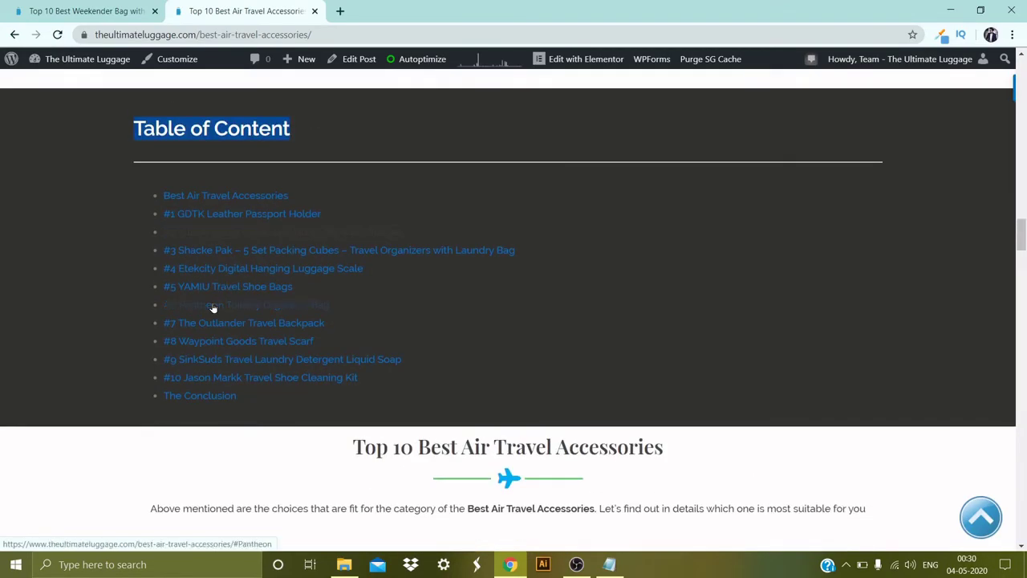
{"action": "scroll", "coordinate": [337, 237], "scroll_direction": "down", "scroll_amount": 1}
{"action": "left_click", "coordinate": [321, 176]}
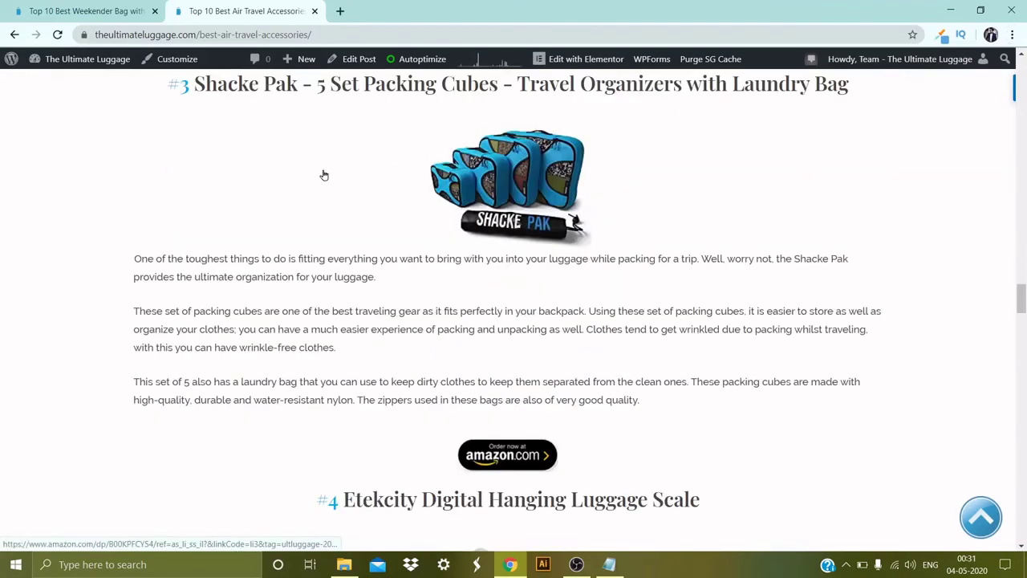
{"action": "scroll", "coordinate": [322, 175], "scroll_direction": "up", "scroll_amount": 20}
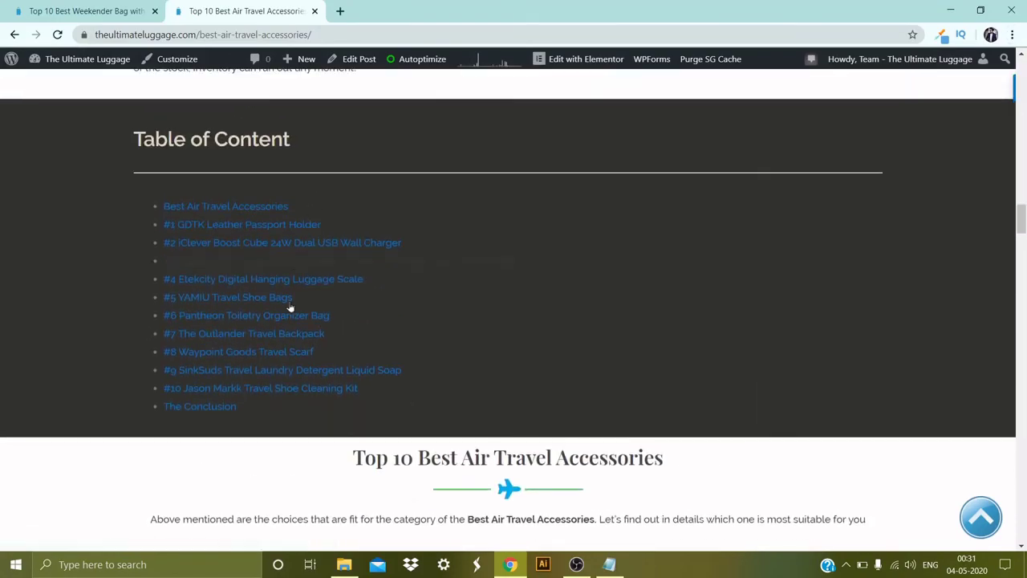
{"action": "left_click", "coordinate": [263, 388]}
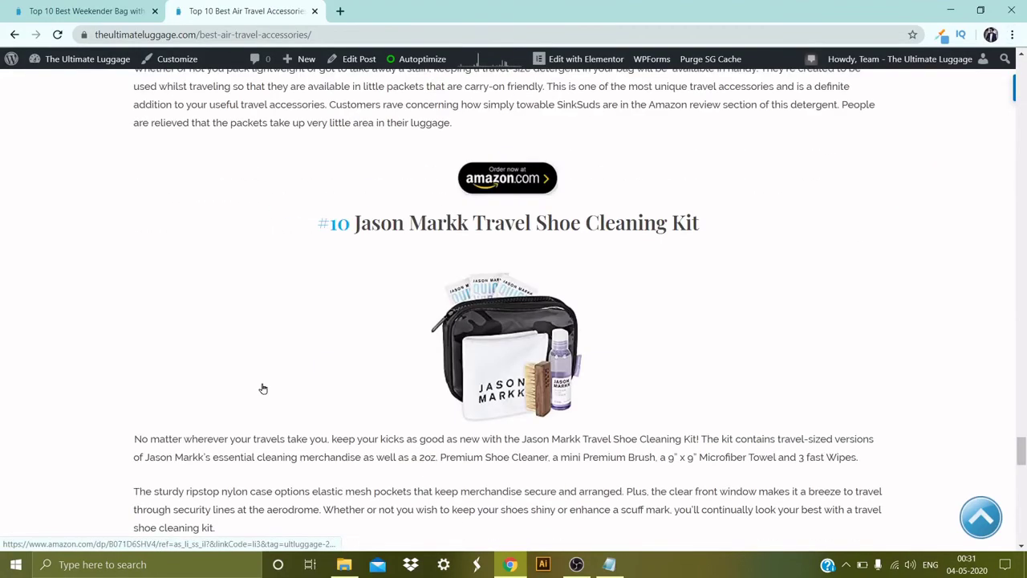
{"action": "scroll", "coordinate": [265, 388], "scroll_direction": "down", "scroll_amount": 15}
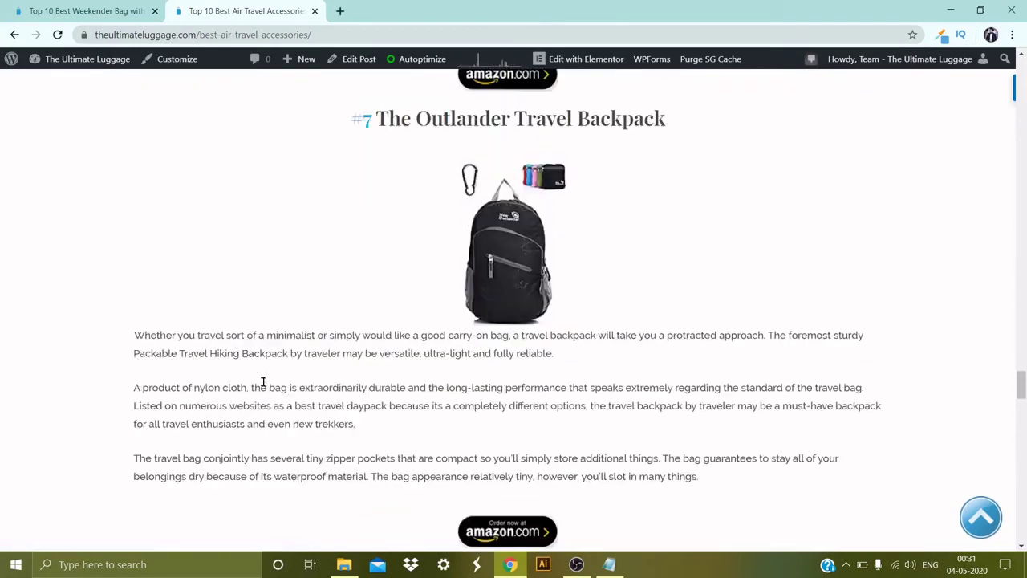
{"action": "scroll", "coordinate": [265, 388], "scroll_direction": "up", "scroll_amount": 20}
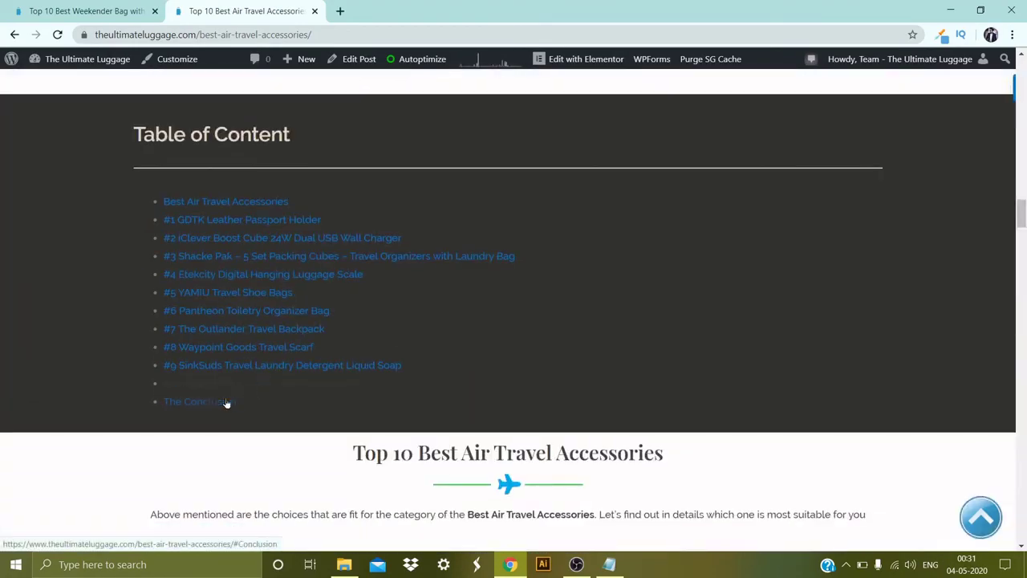
{"action": "left_click", "coordinate": [226, 404]}
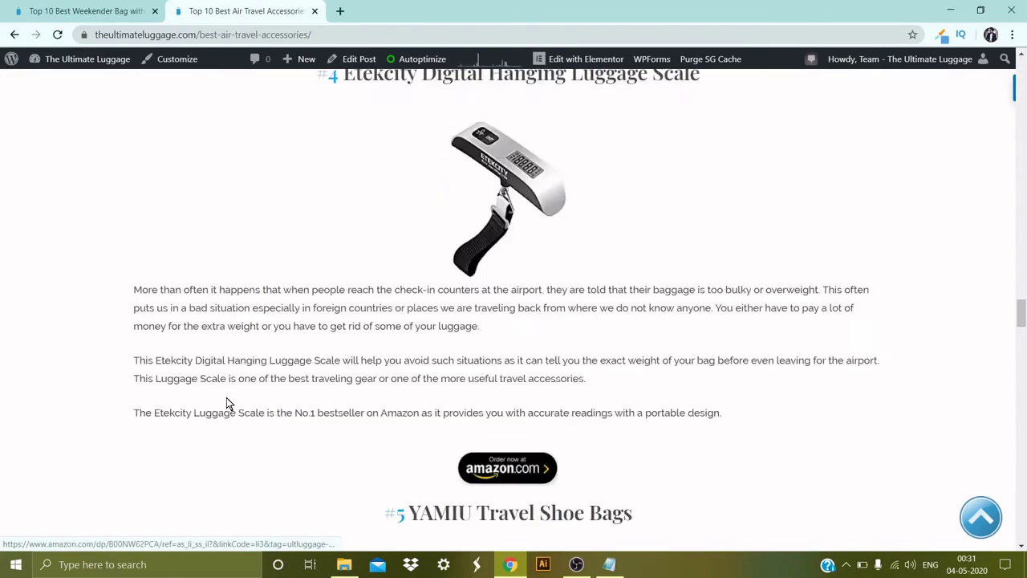